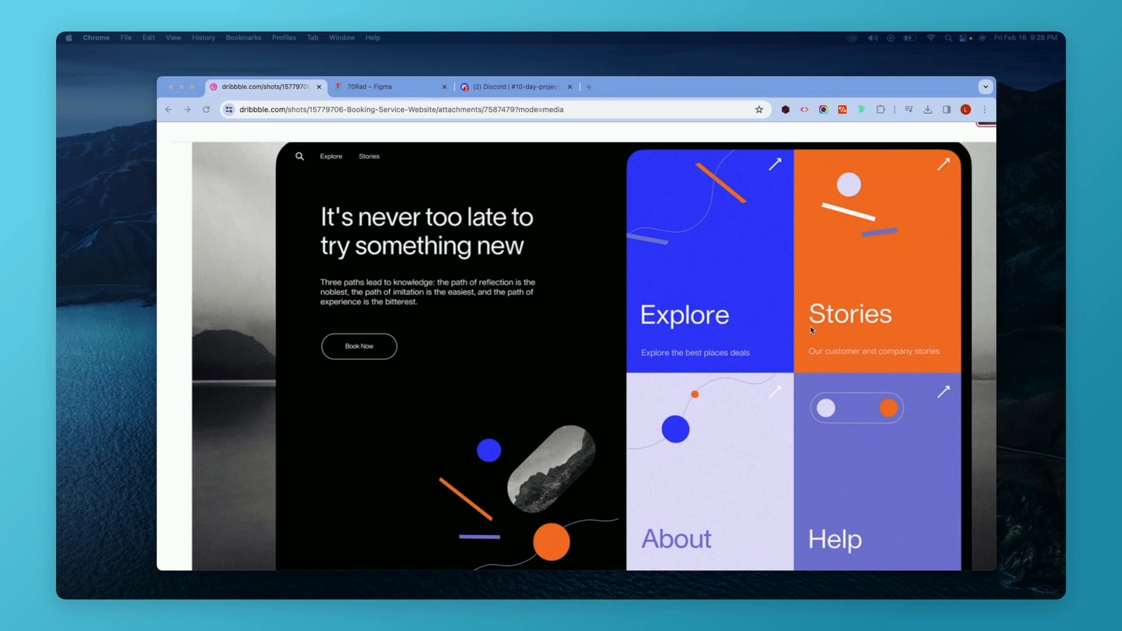
Switch to the 70Rad Figma file and survey the frames on the canvas.
left_click(397, 88)
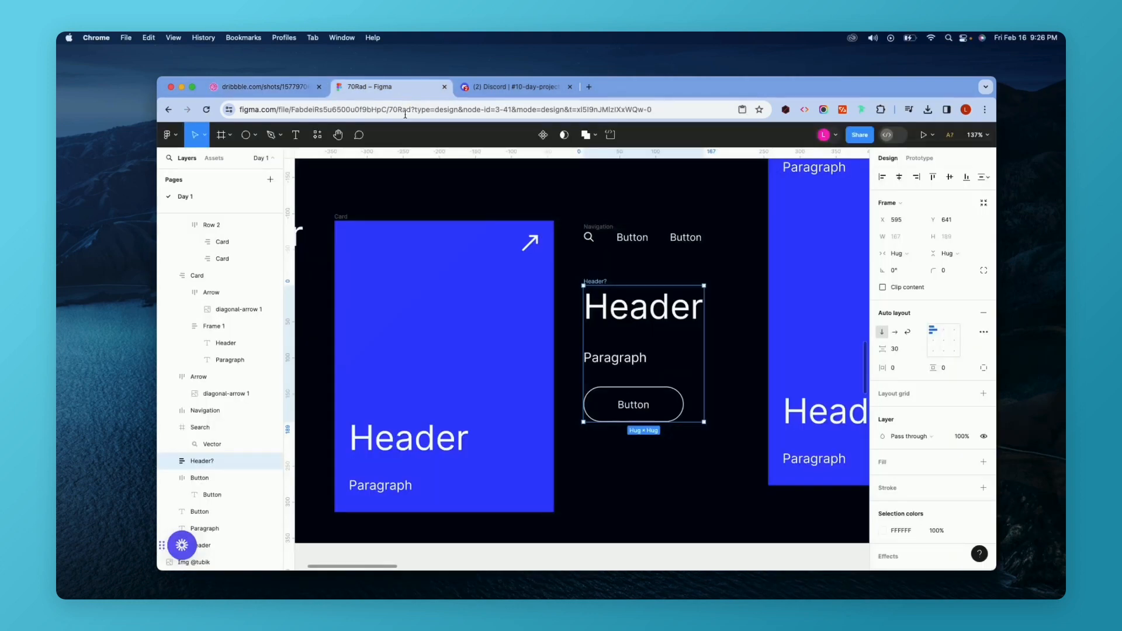
scroll(513, 276, "down", 10)
left_click(433, 280)
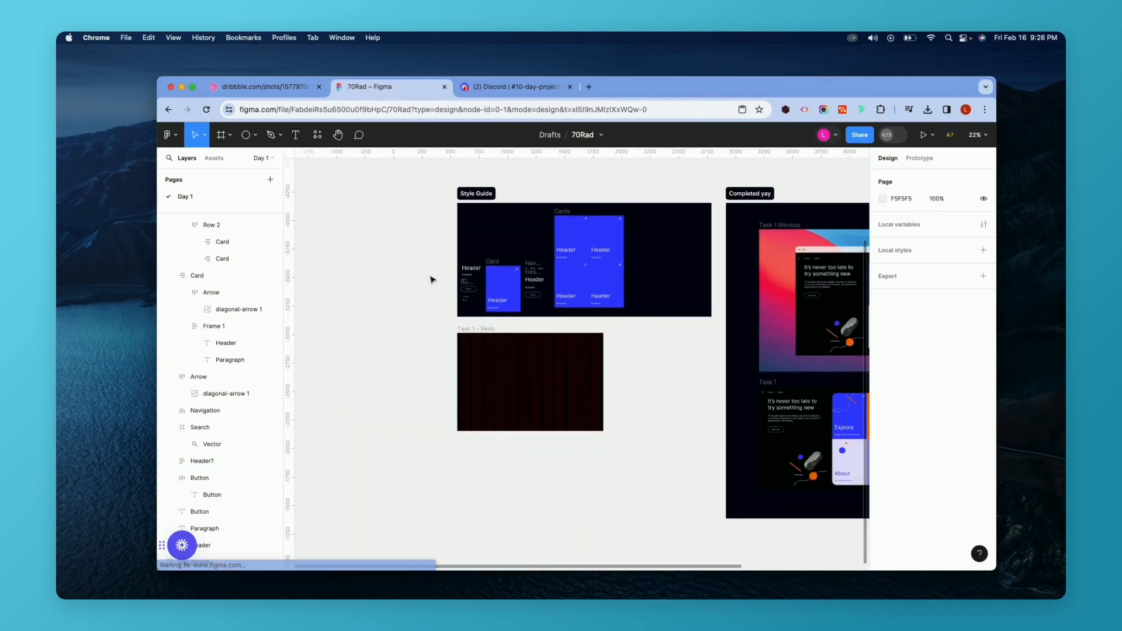
scroll(432, 280, "down", 5)
scroll(444, 304, "up", 3)
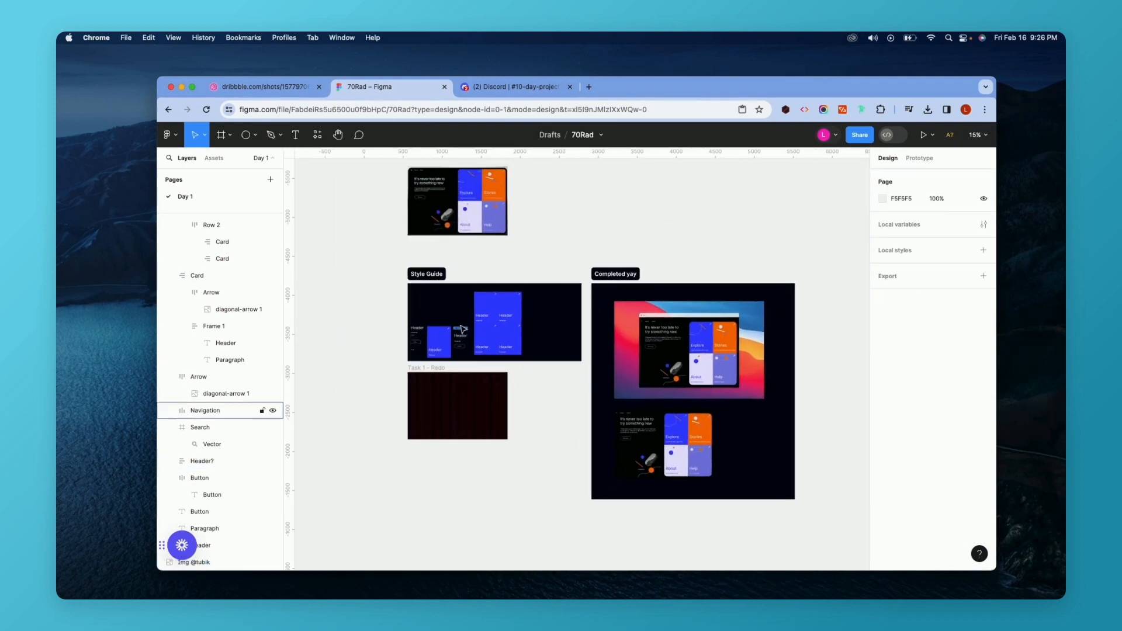
Browse the posted Day 1 designs in the 10-day-projects Discord channel.
left_click(500, 88)
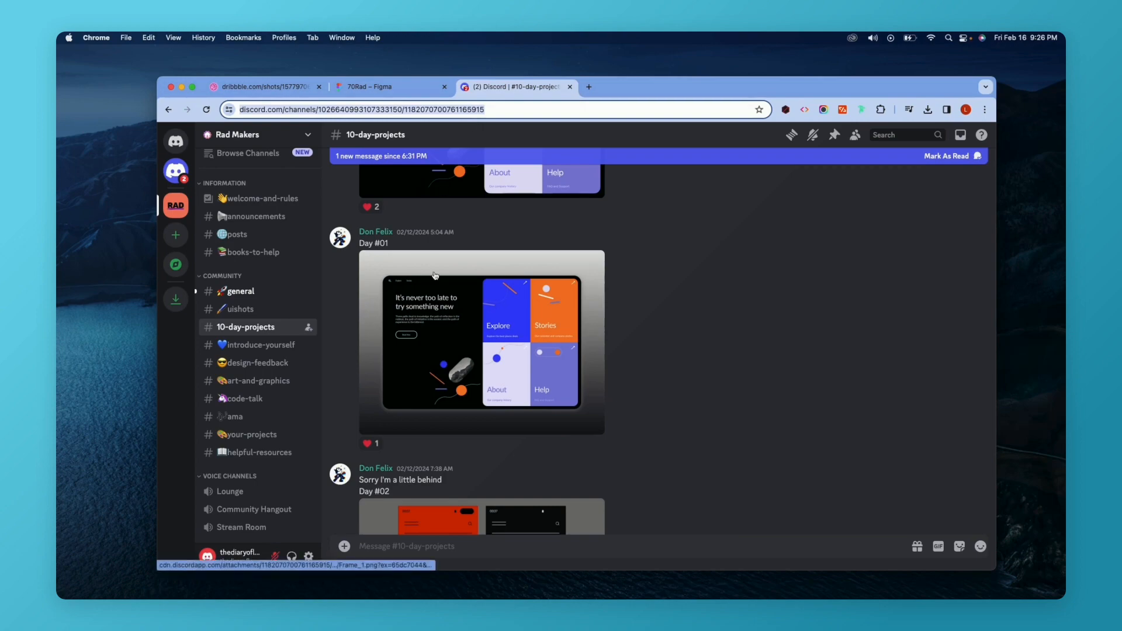
scroll(373, 293, "up", 10)
scroll(374, 295, "down", 6)
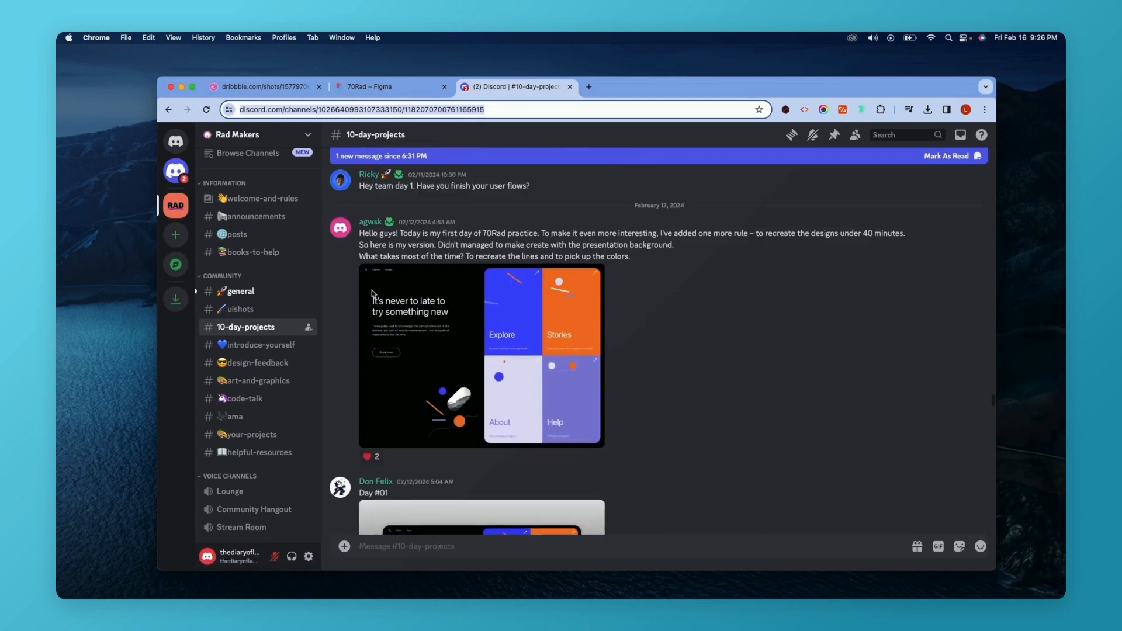
scroll(372, 294, "down", 3)
Return to the Figma file and examine the completed Task 1 frame.
left_click(360, 88)
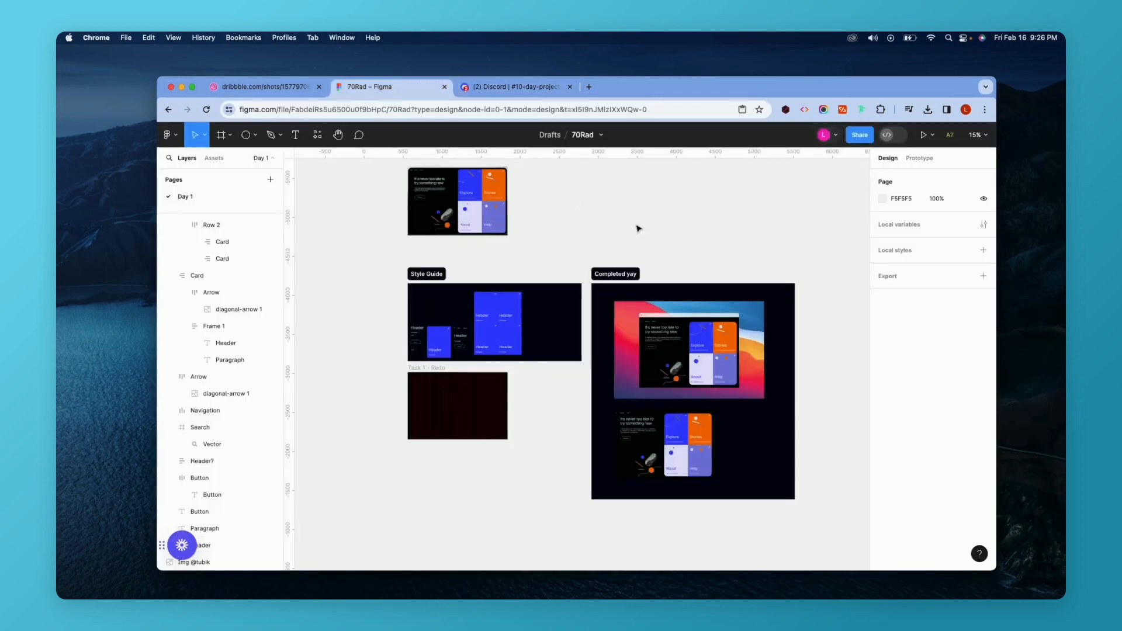
scroll(638, 228, "up", 8)
scroll(643, 310, "up", 2)
scroll(389, 404, "down", 5)
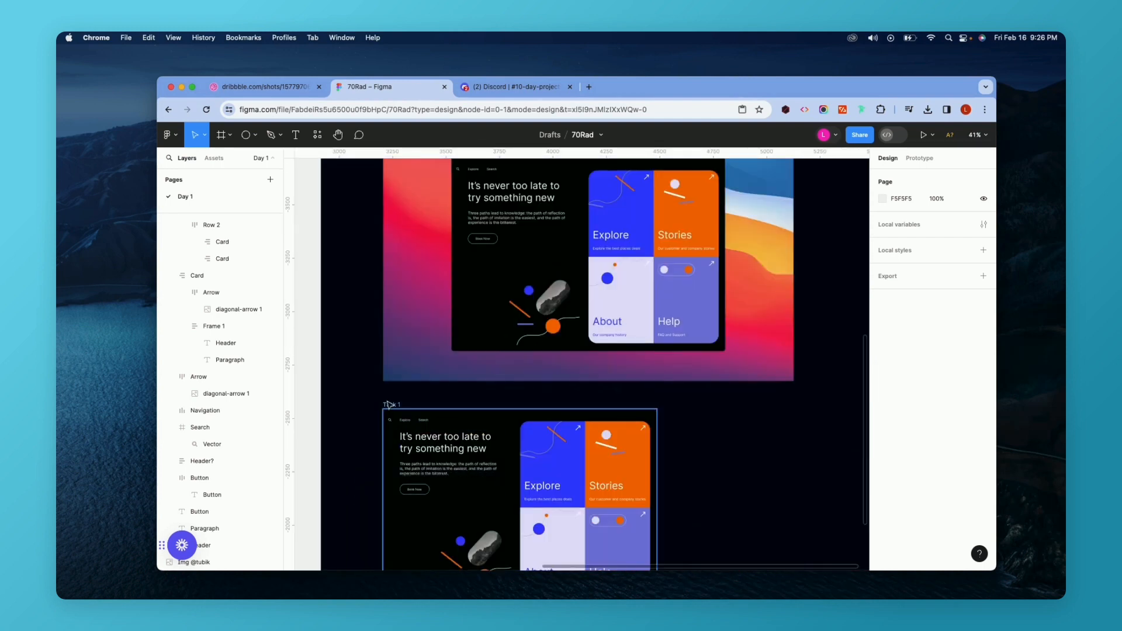
left_click(389, 404)
scroll(390, 404, "left", 2)
scroll(390, 404, "down", 2)
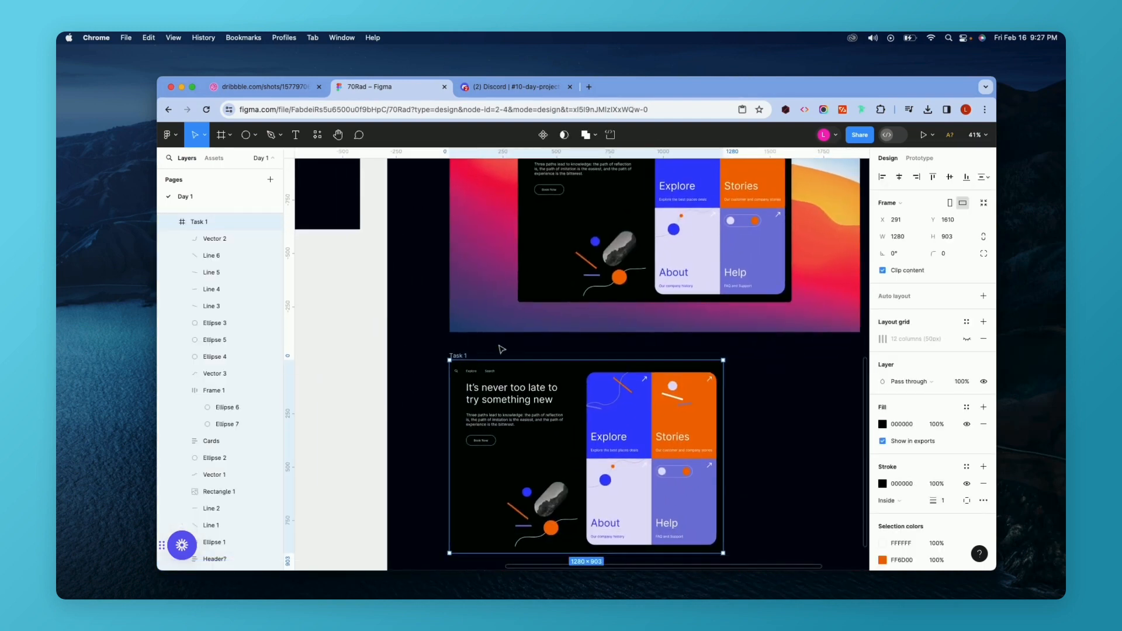
Examine the Style Guide frame and the reference image above it.
scroll(502, 349, "left", 15)
scroll(502, 349, "up", 5)
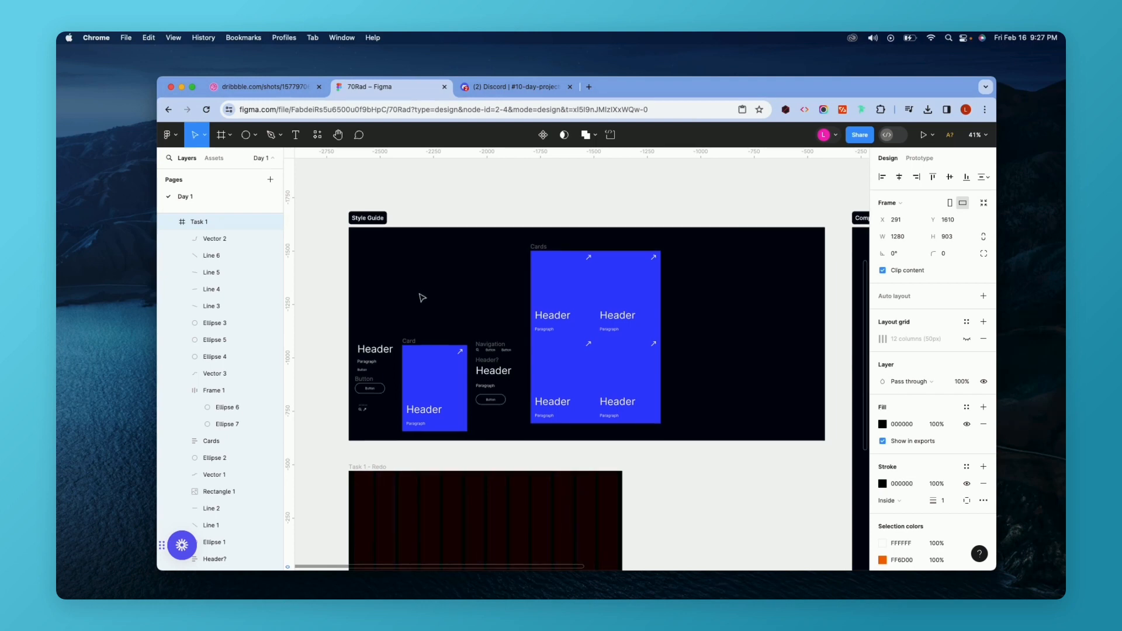
scroll(421, 297, "up", 5)
left_click(429, 289)
left_click_drag(429, 288, 433, 375)
scroll(433, 374, "down", 10)
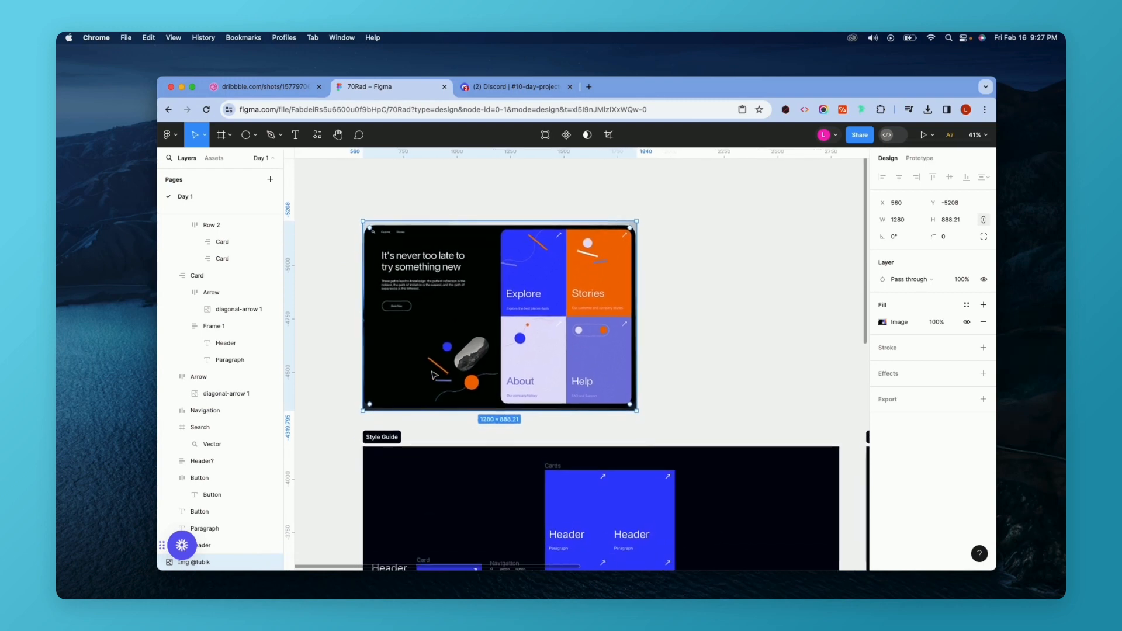
Select the Task 1 - Redo frame and inspect the style guide elements above it.
left_click(394, 331)
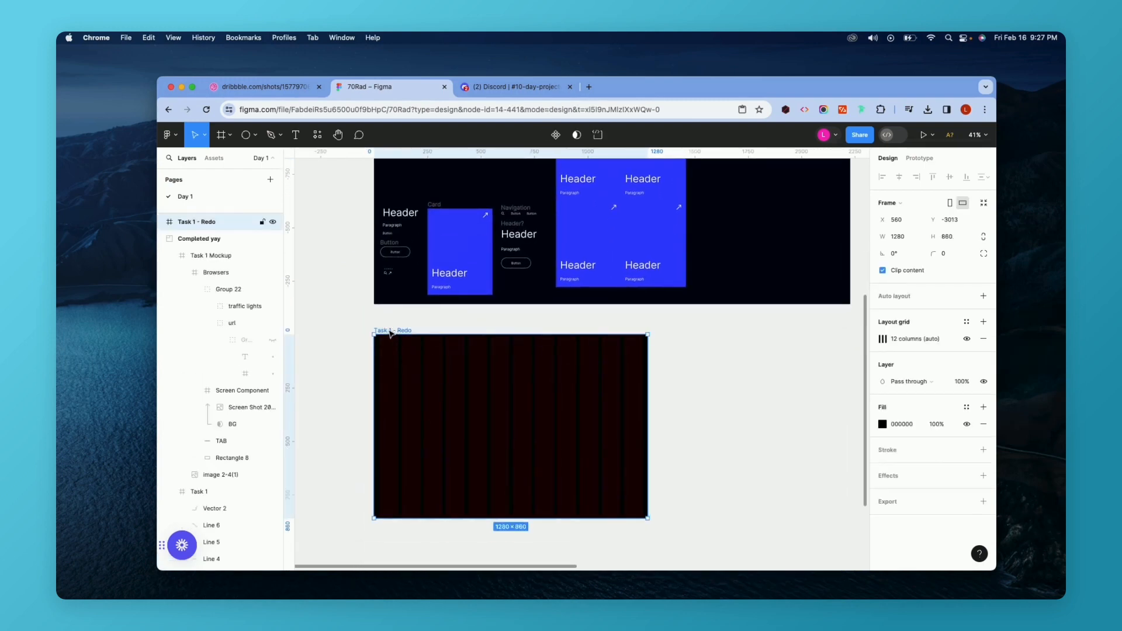
scroll(390, 334, "up", 5)
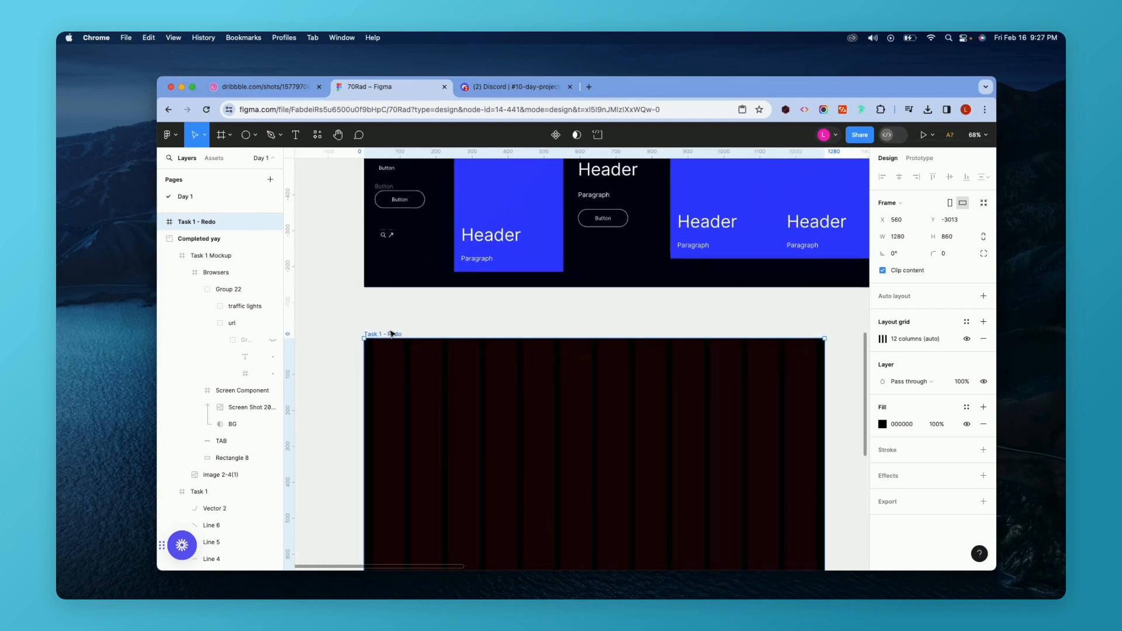
scroll(391, 333, "up", 5)
scroll(393, 335, "down", 1)
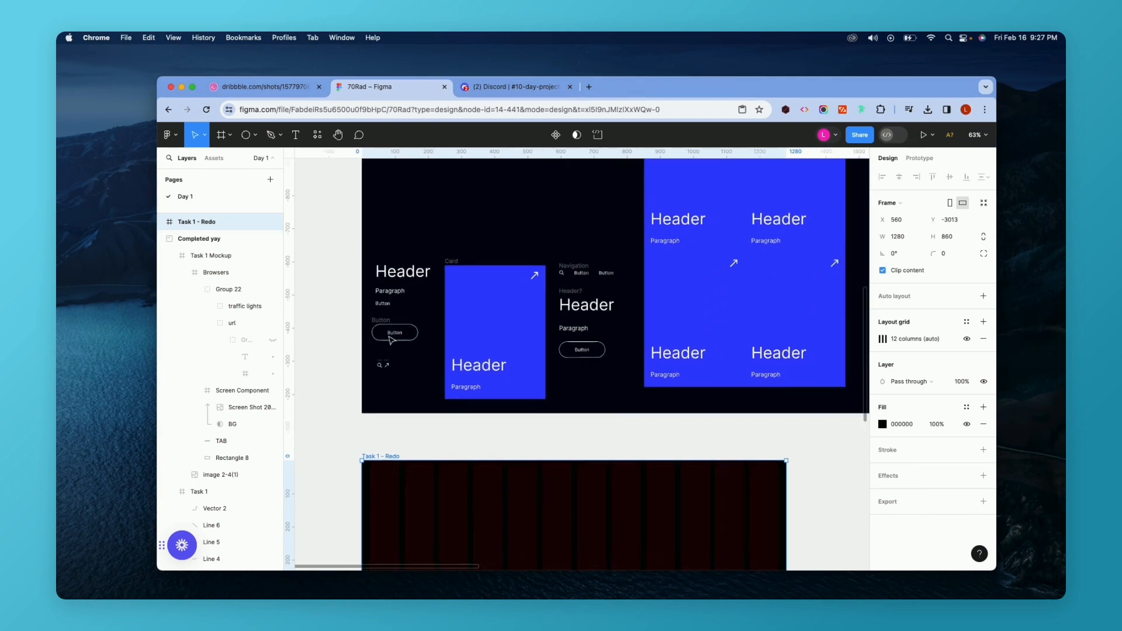
Study the Dribbble reference design of the booking service page.
left_click(275, 87)
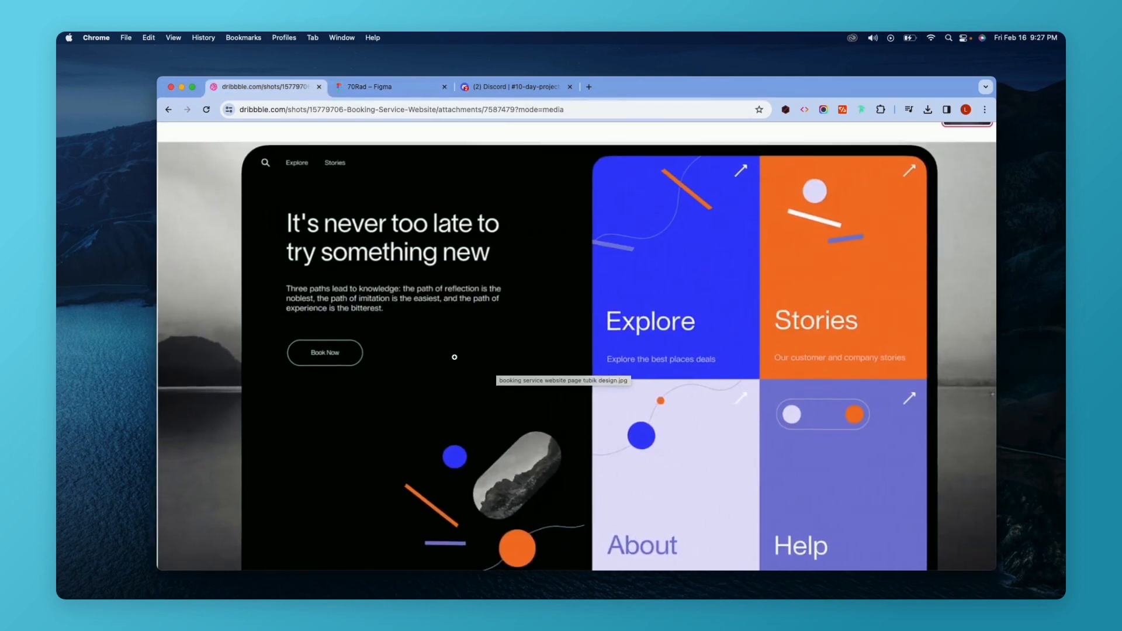
scroll(454, 357, "down", 1)
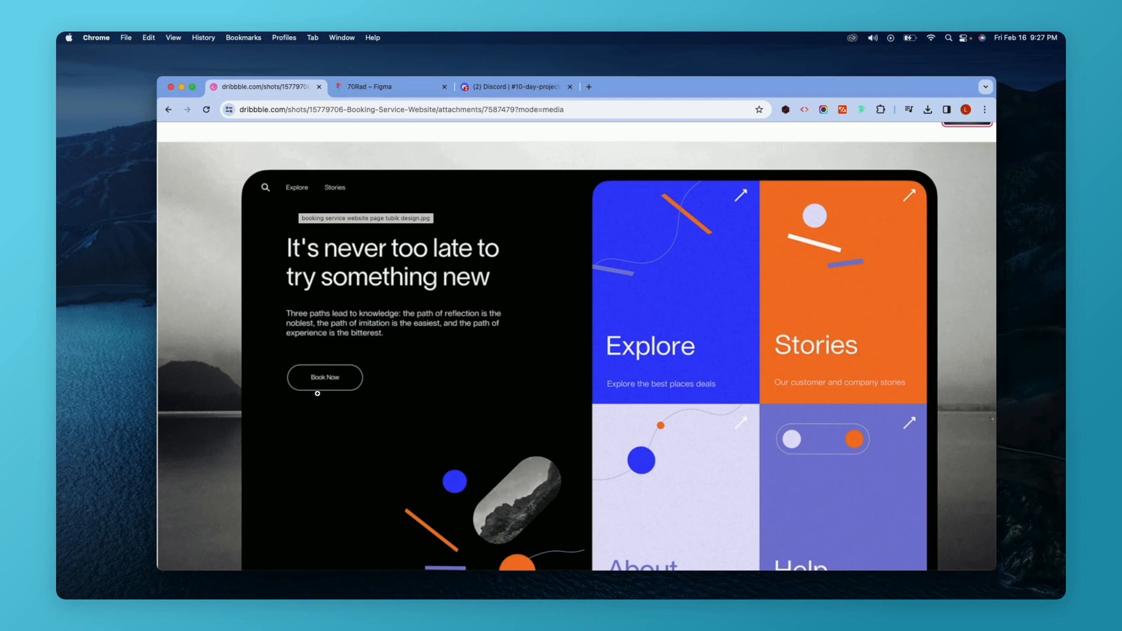
scroll(614, 336, "down", 3)
scroll(651, 338, "up", 4)
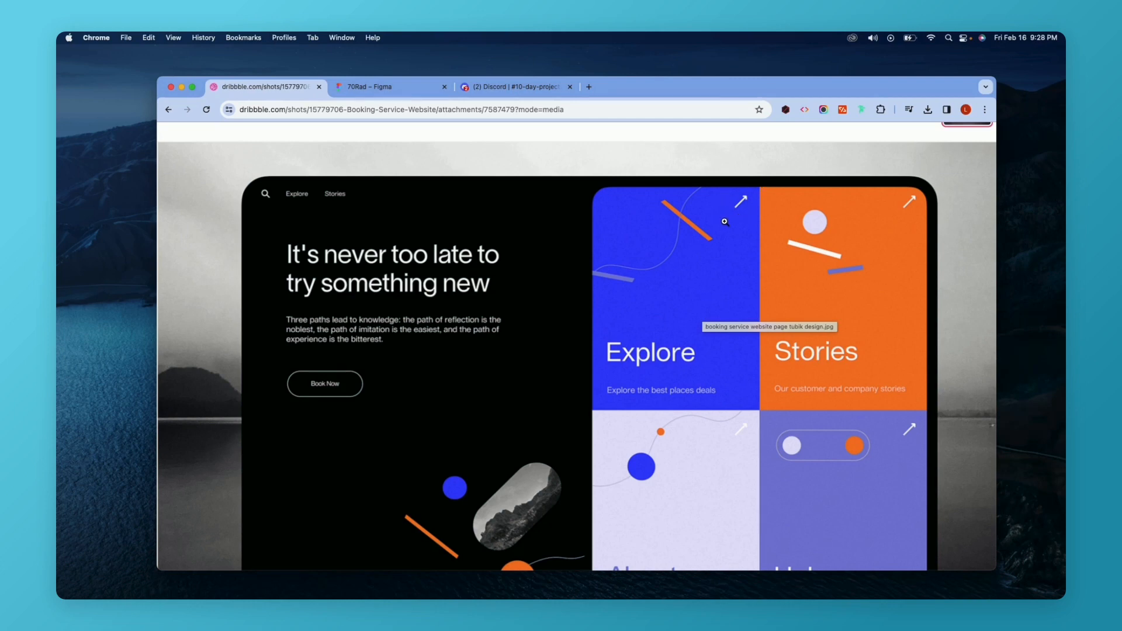
scroll(725, 221, "down", 1)
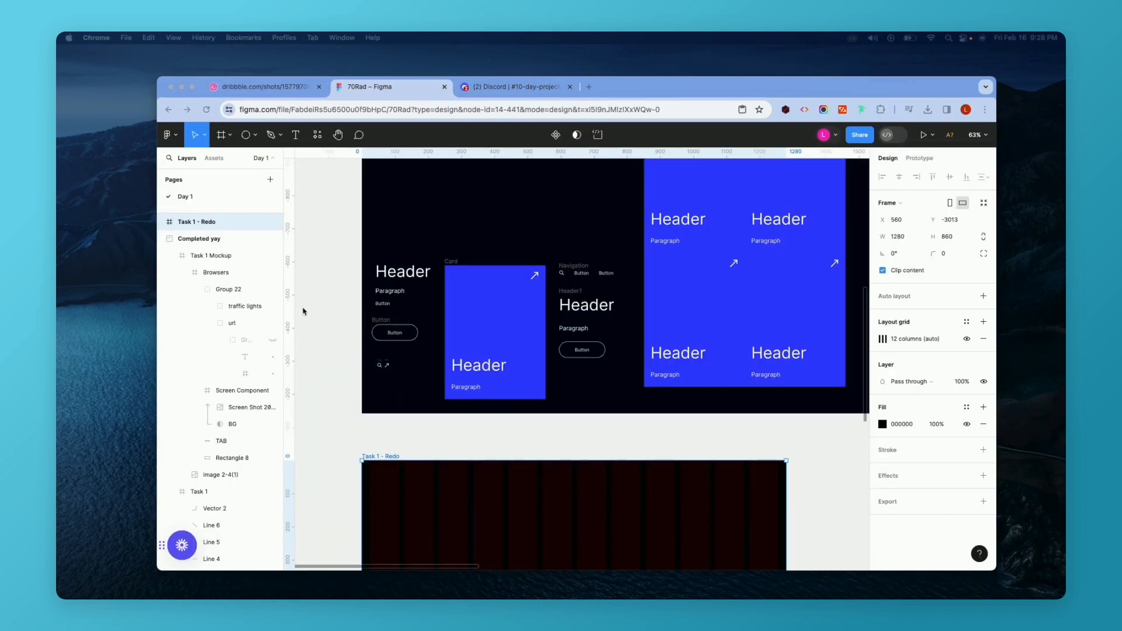
Inspect the style guide's Header, Paragraph and Button text layers and their font settings.
scroll(341, 309, "up", 10)
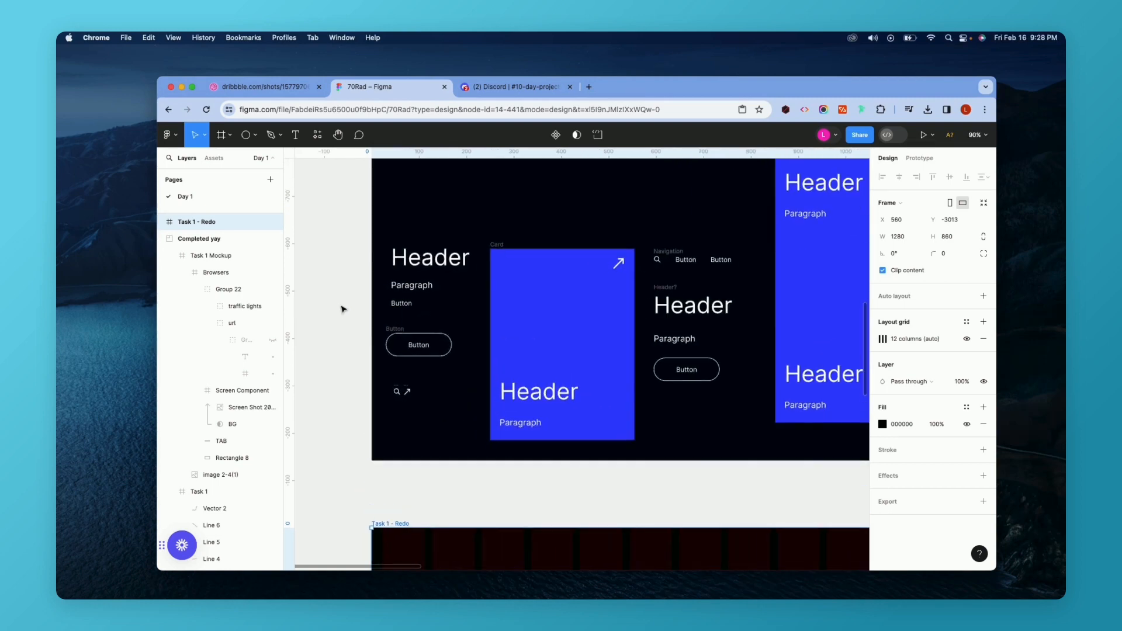
scroll(343, 309, "down", 2)
left_click(445, 304)
scroll(446, 316, "down", 6)
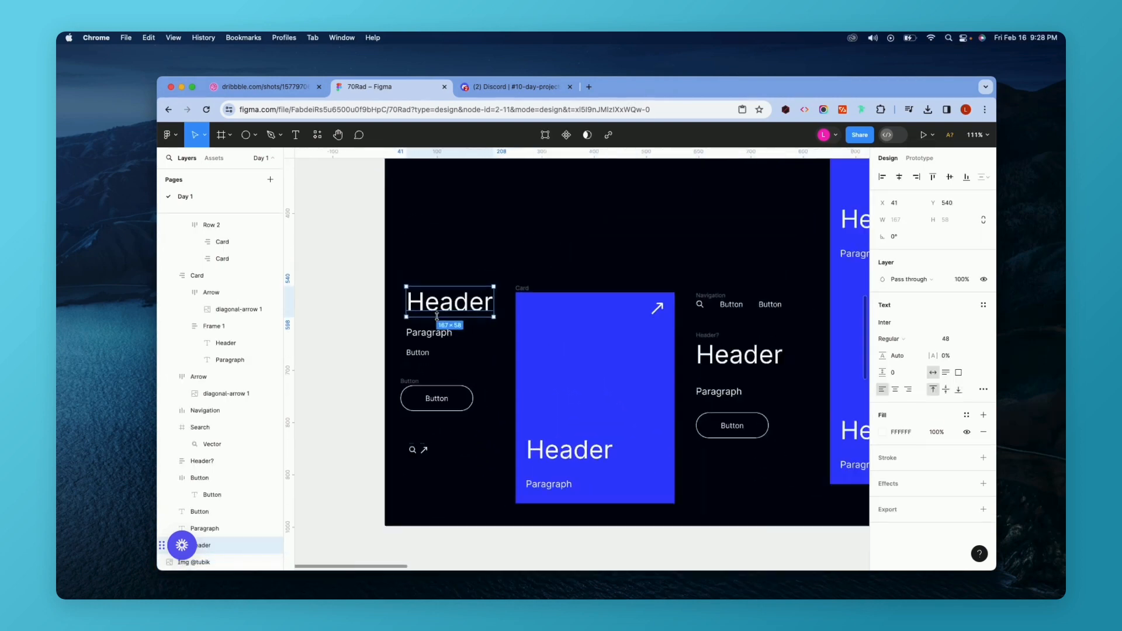
scroll(445, 316, "up", 4)
left_click(420, 337)
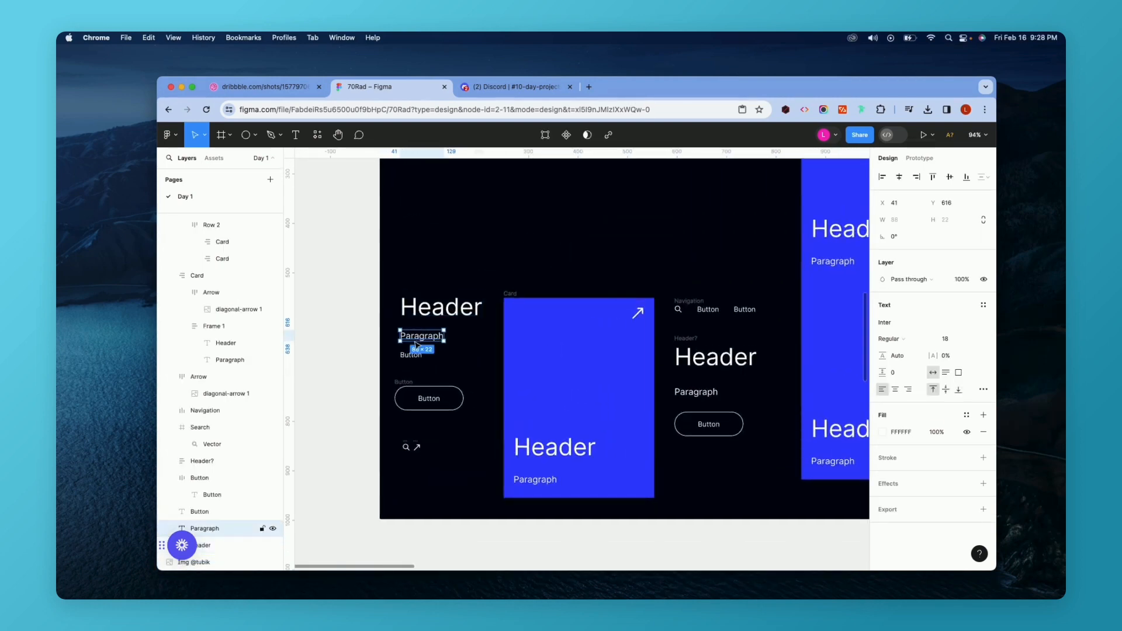
left_click(409, 356)
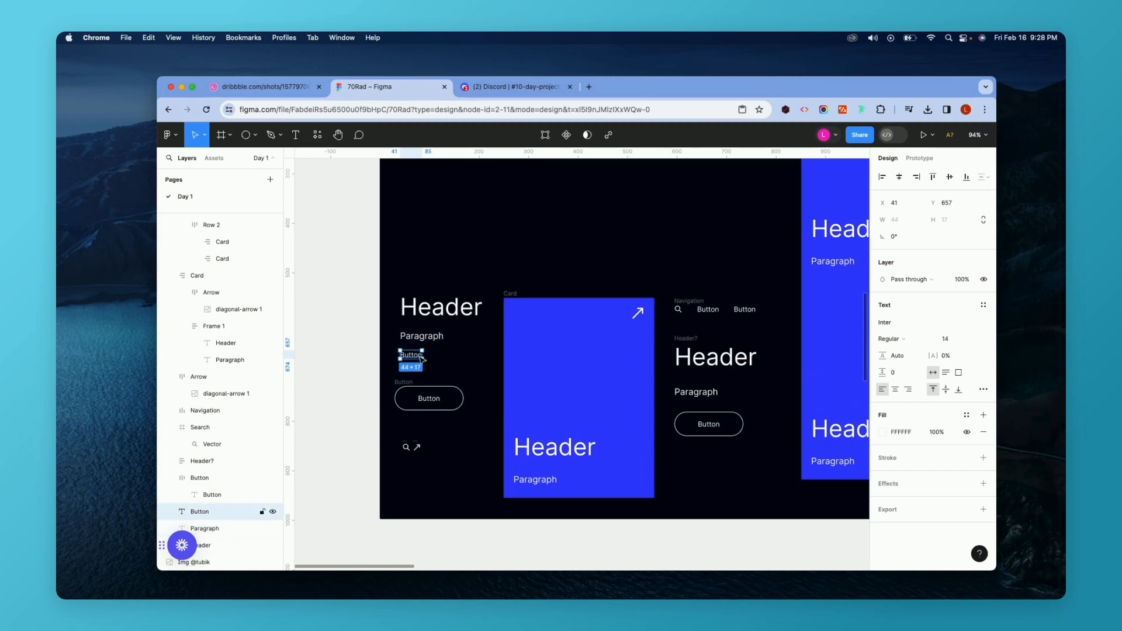
scroll(423, 359, "down", 6)
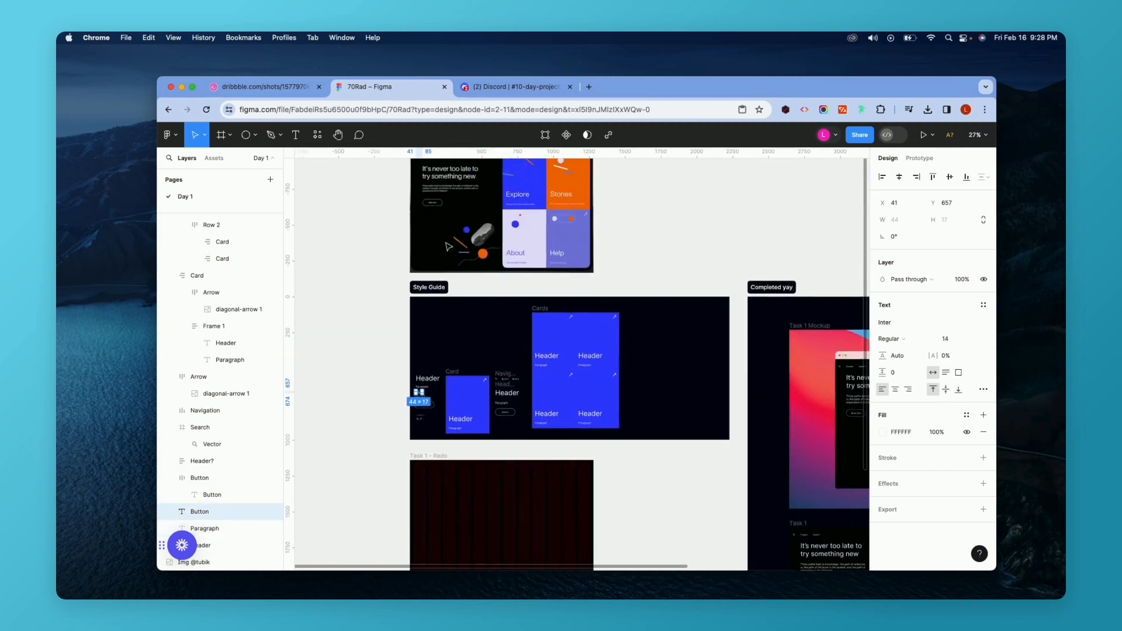
scroll(414, 379, "up", 10)
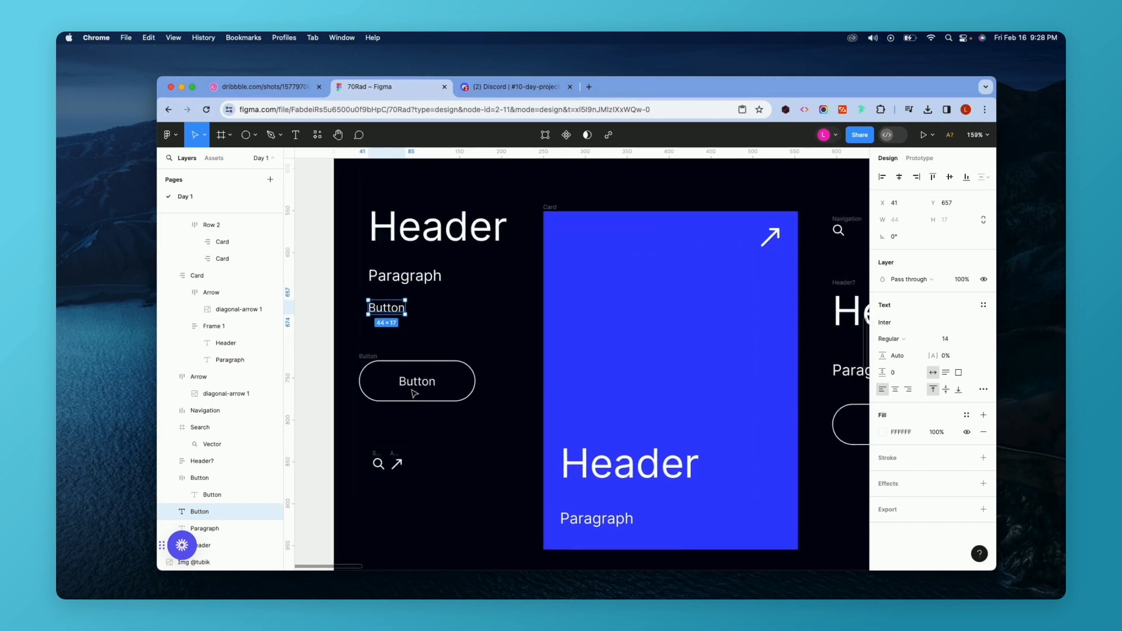
Compare with the reference, then inspect the outlined Button and the search and arrow icons.
key("ctrl+shift+Tab")
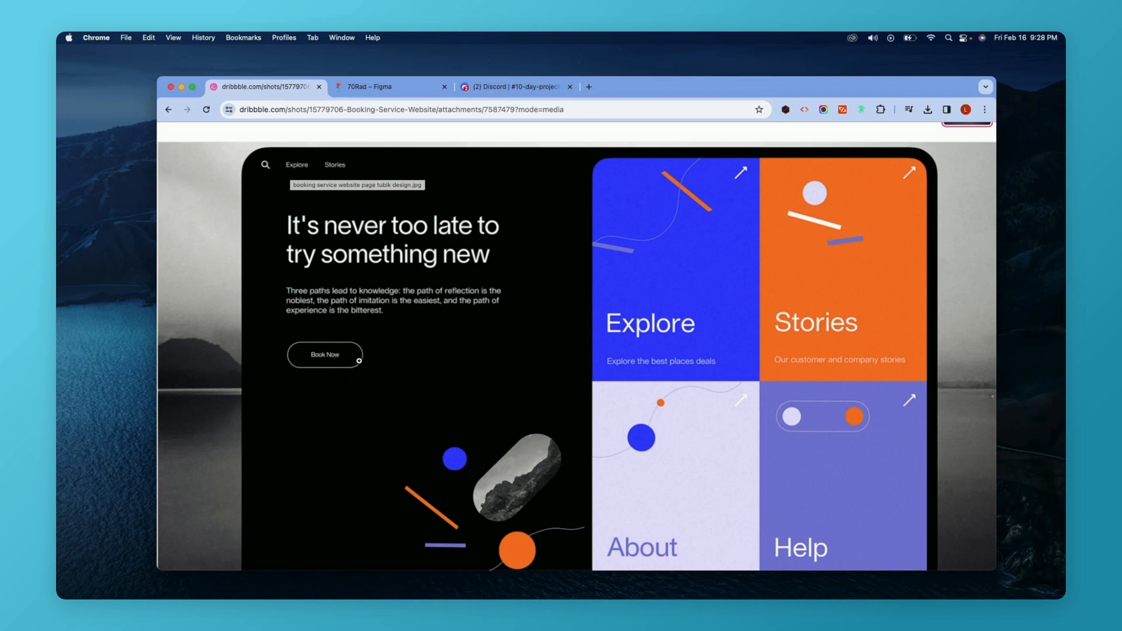
left_click(355, 88)
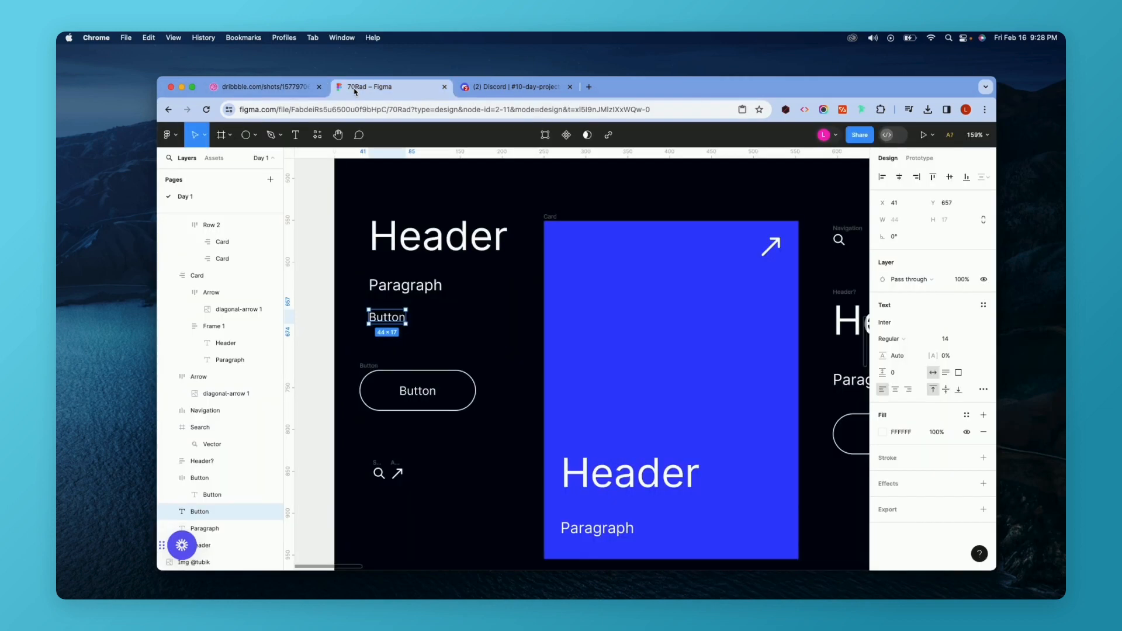
left_click(380, 374)
scroll(369, 365, "left", 1)
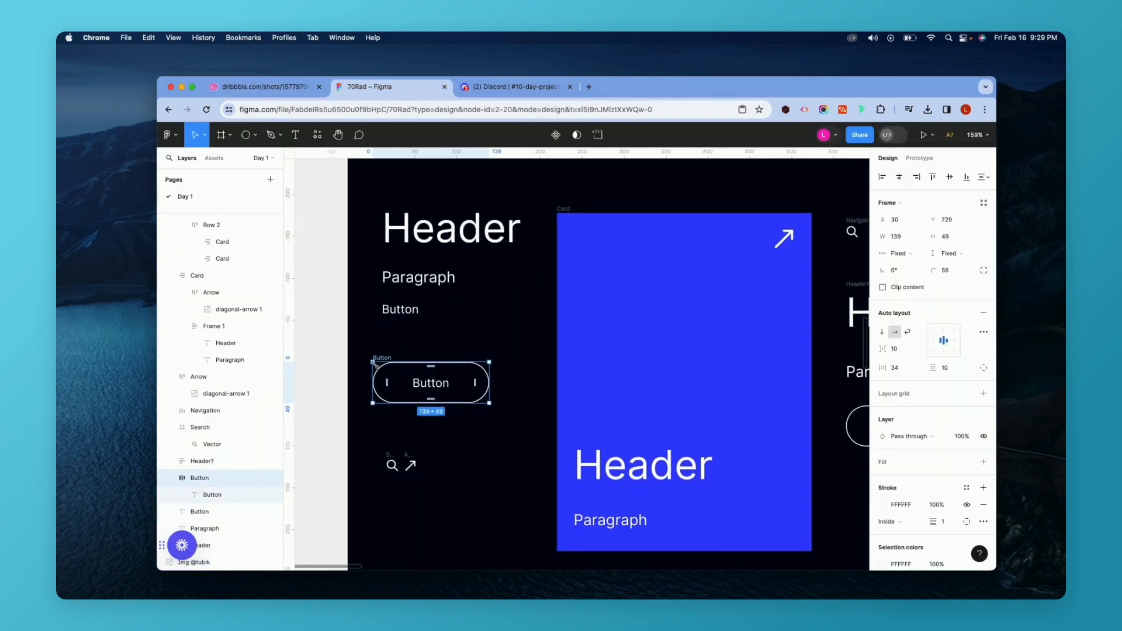
left_click_drag(376, 441, 445, 490)
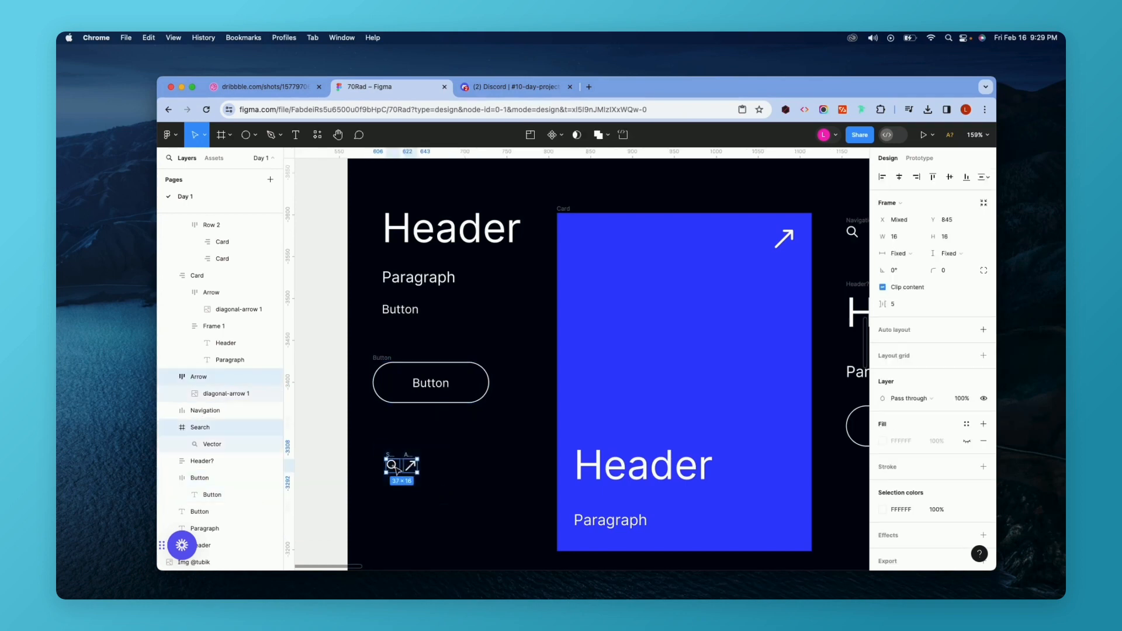
scroll(398, 468, "up", 5)
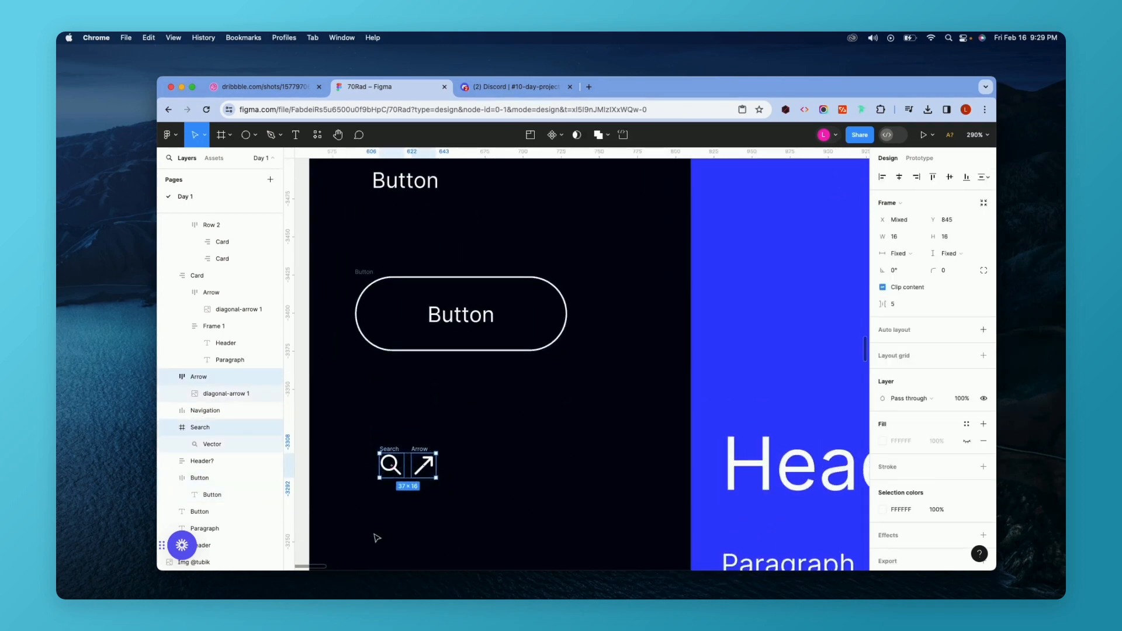
scroll(377, 538, "down", 4)
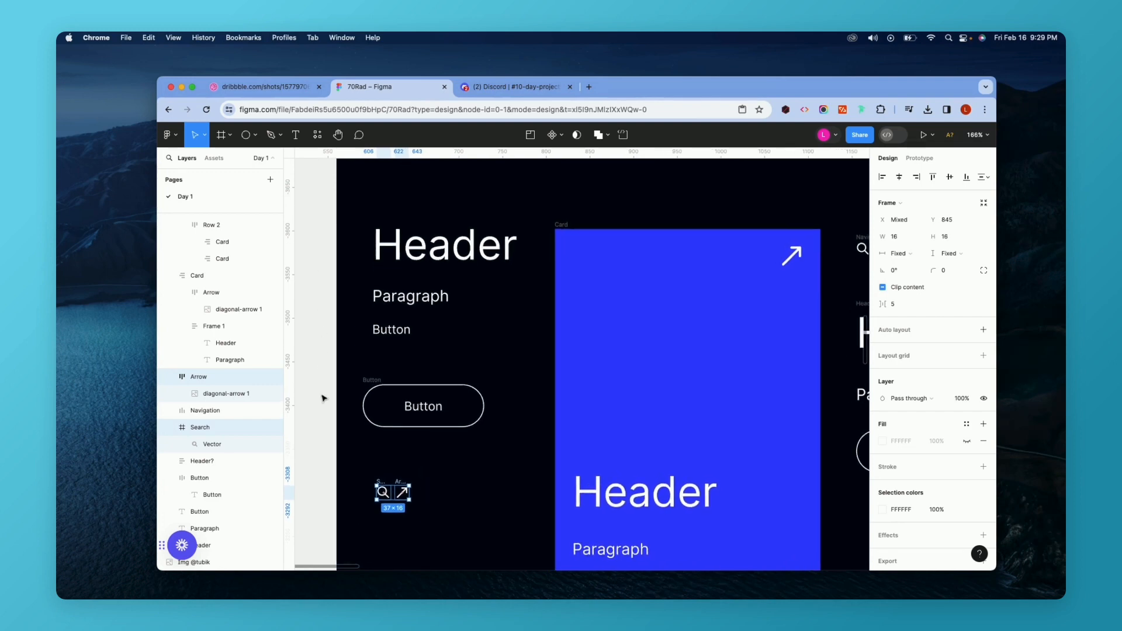
scroll(323, 397, "up", 3)
Move the outlined Button component up in the style guide to Y 700.
left_click(387, 352)
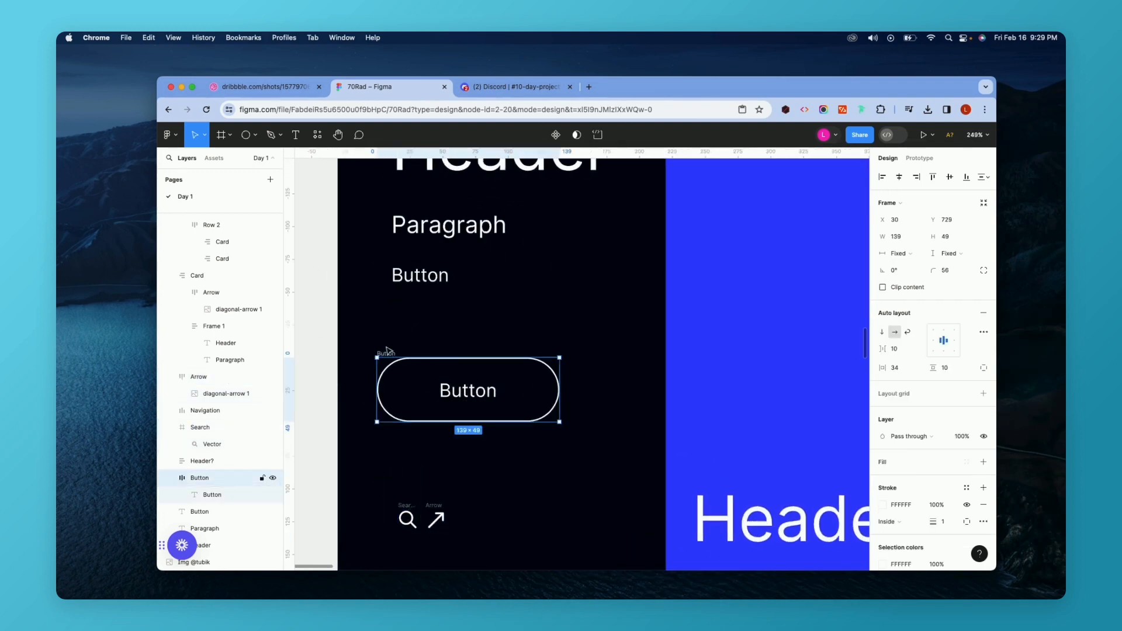
left_click_drag(386, 351, 386, 310)
scroll(387, 311, "down", 5)
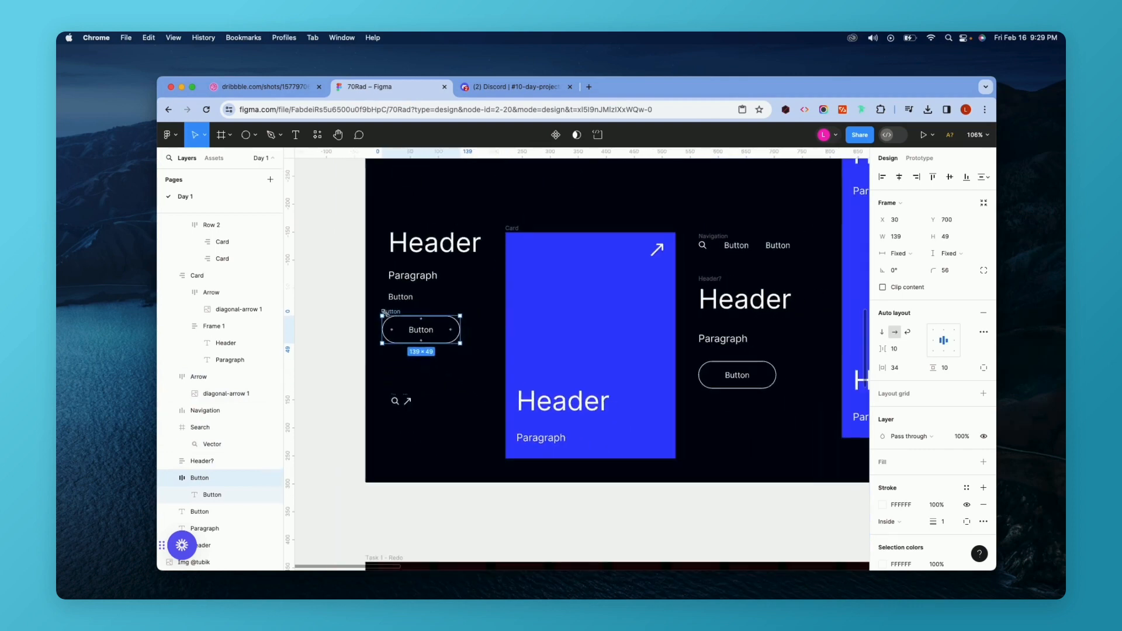
Inspect the Card component's layers: the card frame, arrow, text frame and paragraph.
scroll(386, 314, "right", 2)
left_click(493, 225)
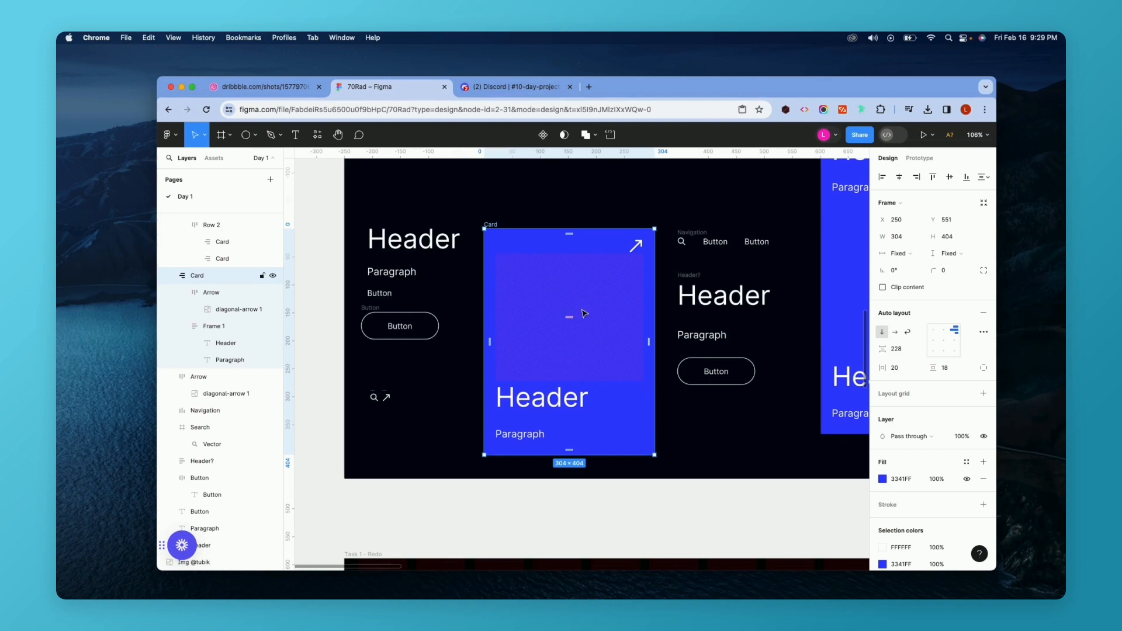
left_click(634, 253)
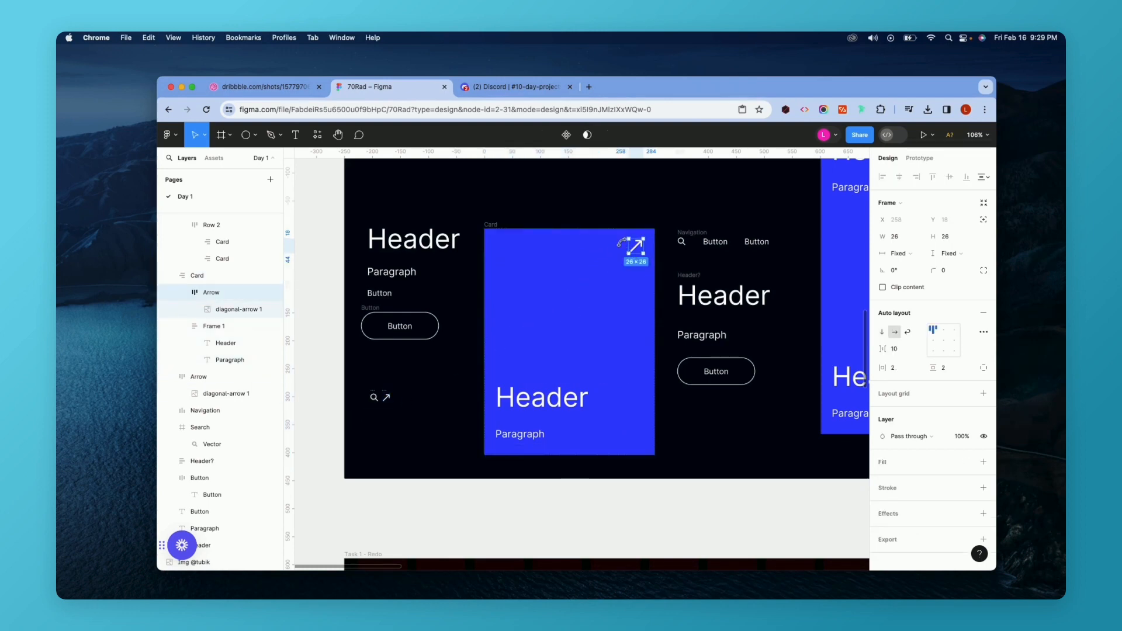
left_click(540, 407)
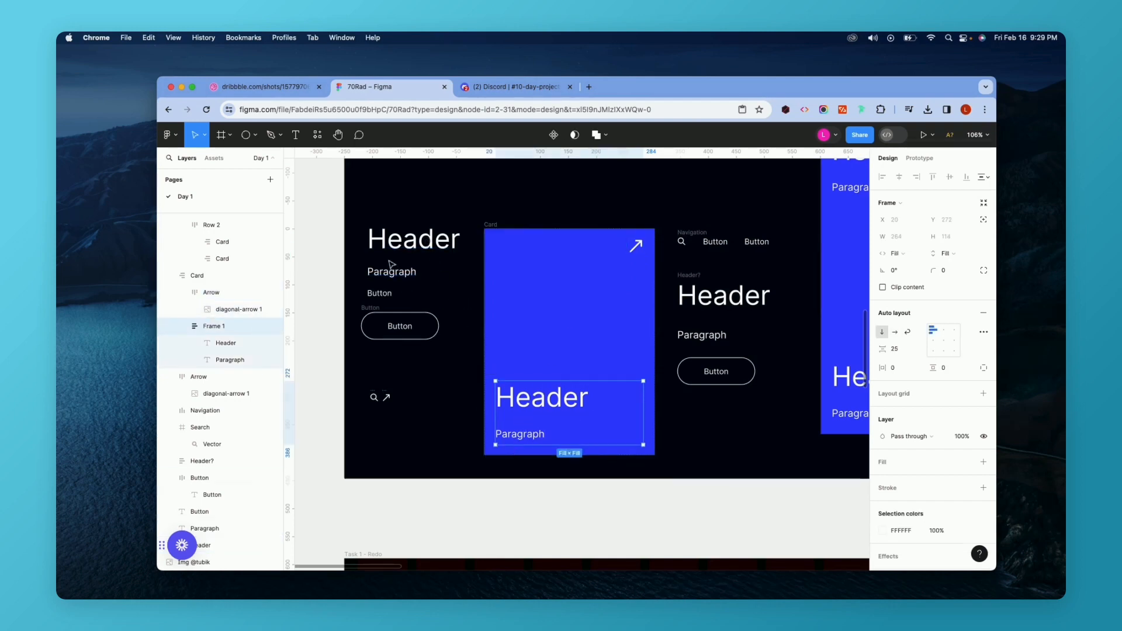
left_click(540, 434)
scroll(550, 423, "right", 3)
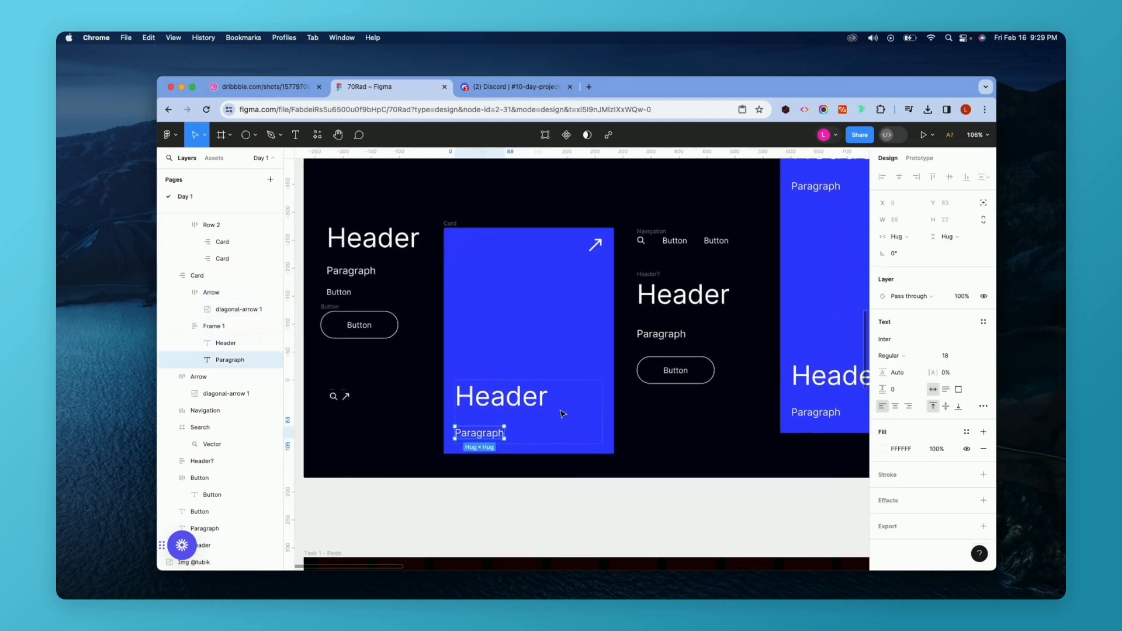
Inspect the Navigation component's buttons and the Header? group's Header, Paragraph and Button layers.
scroll(563, 415, "down", 3)
scroll(599, 279, "up", 3)
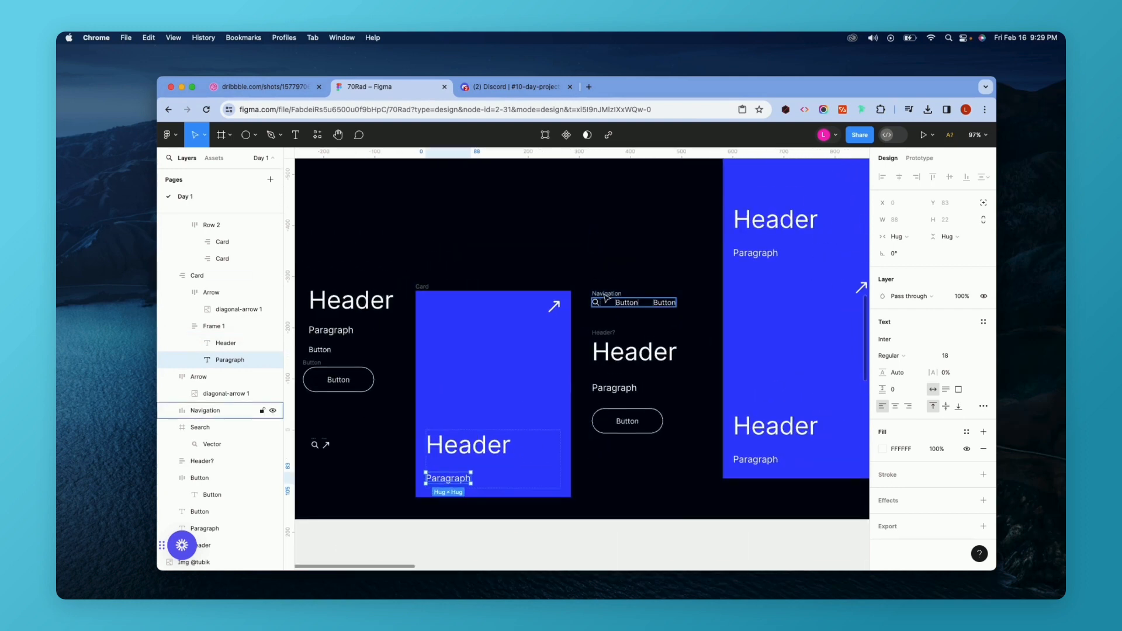
left_click(604, 295)
scroll(604, 293, "right", 1)
scroll(491, 283, "up", 5)
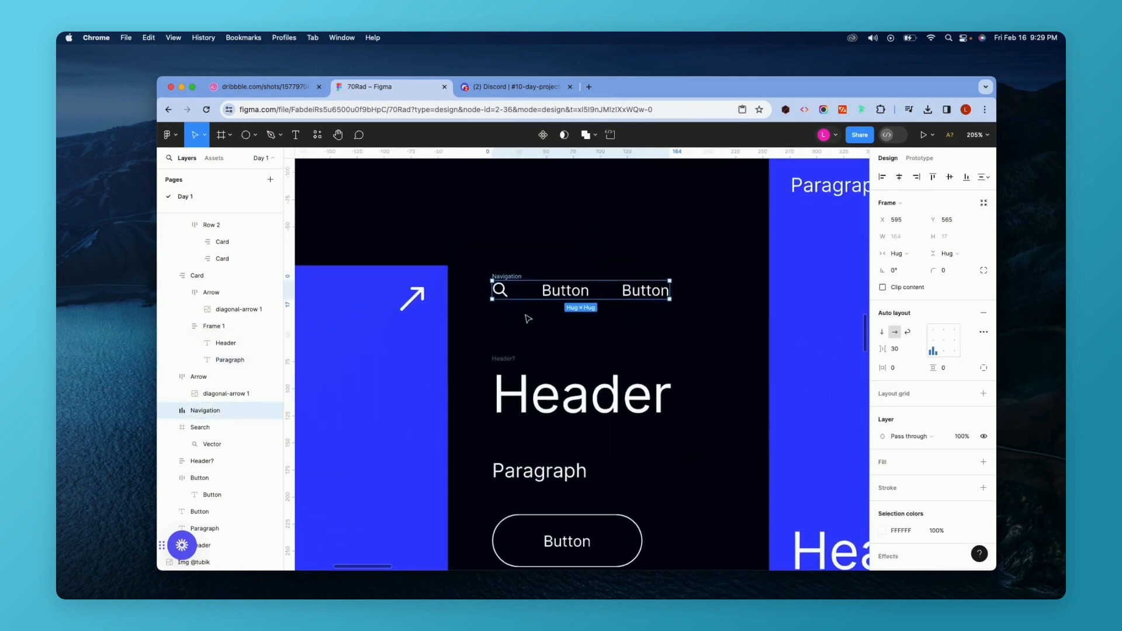
left_click(565, 291)
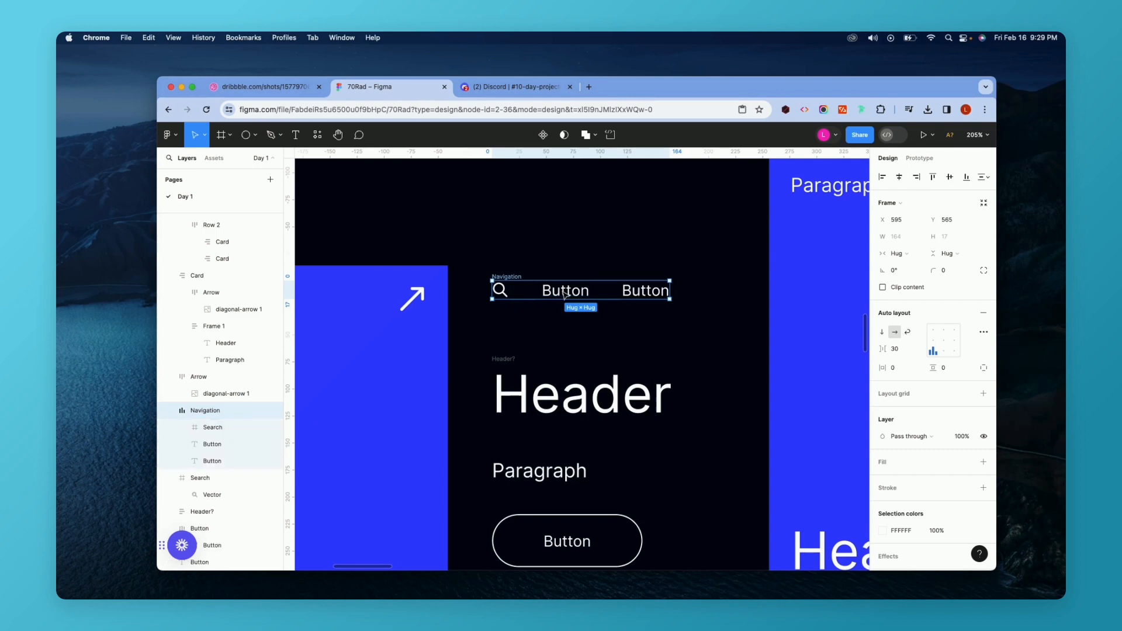
left_click(669, 290)
scroll(541, 356, "down", 4)
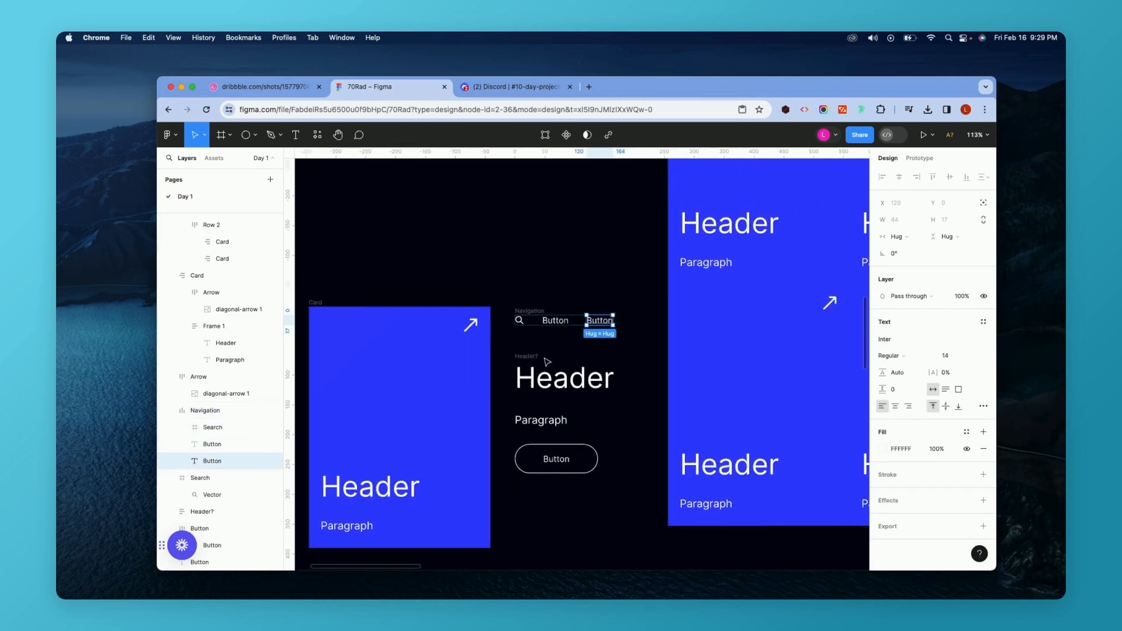
left_click(522, 328)
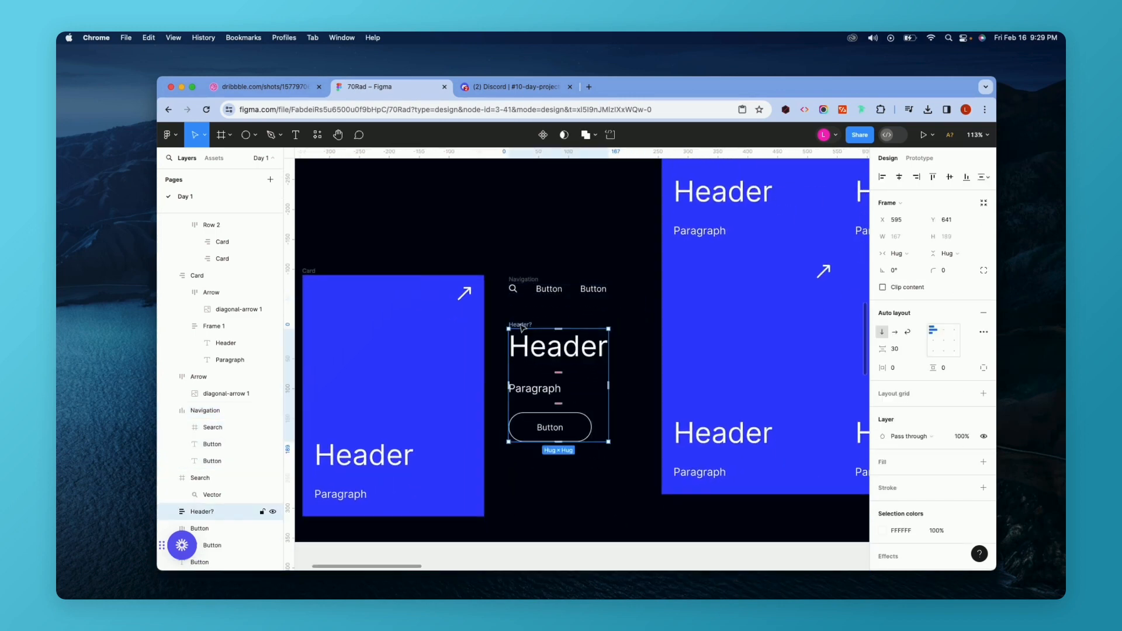
left_click(560, 353)
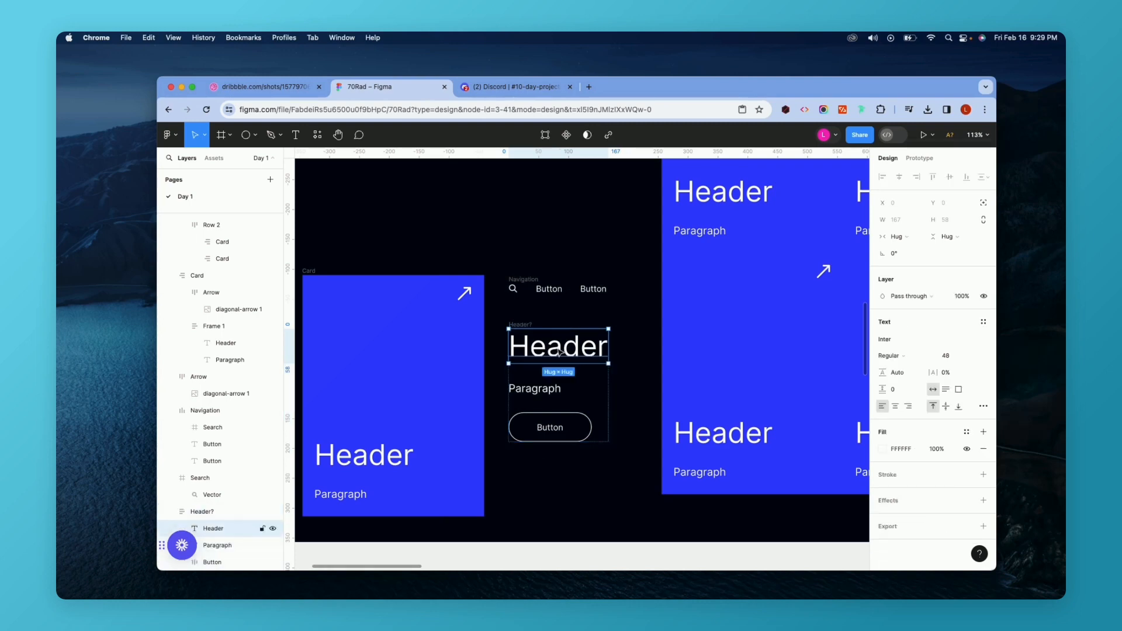
left_click(541, 392)
left_click(548, 430)
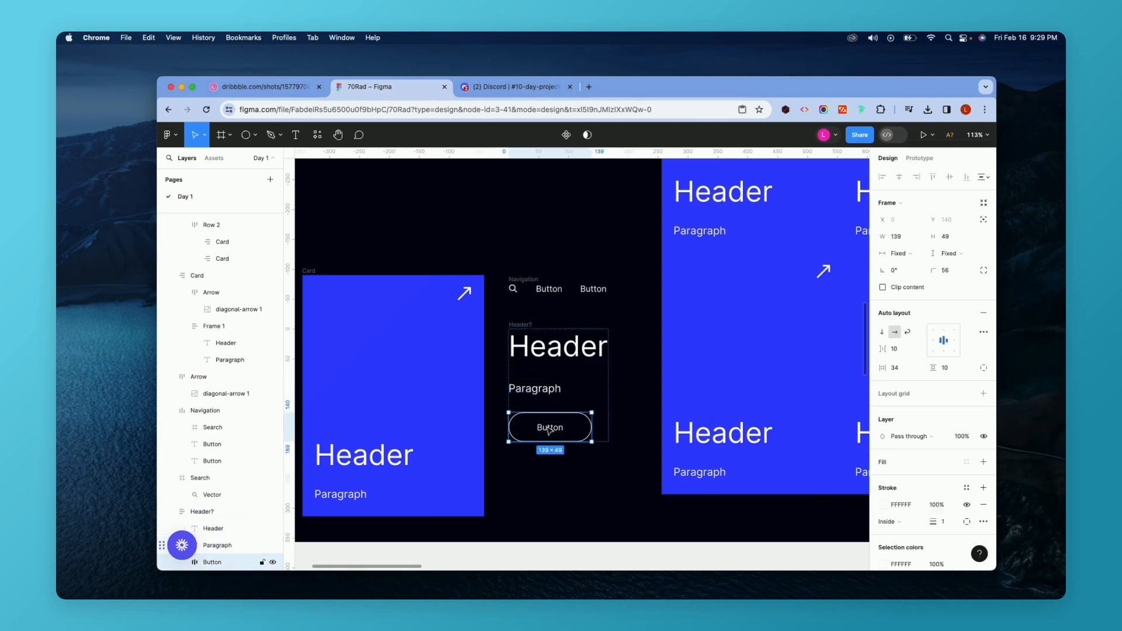
Examine the Cards component with its two rows of cards and the style guide layout.
scroll(548, 431, "down", 5)
scroll(549, 431, "down", 5)
scroll(549, 431, "right", 2)
scroll(549, 431, "up", 1)
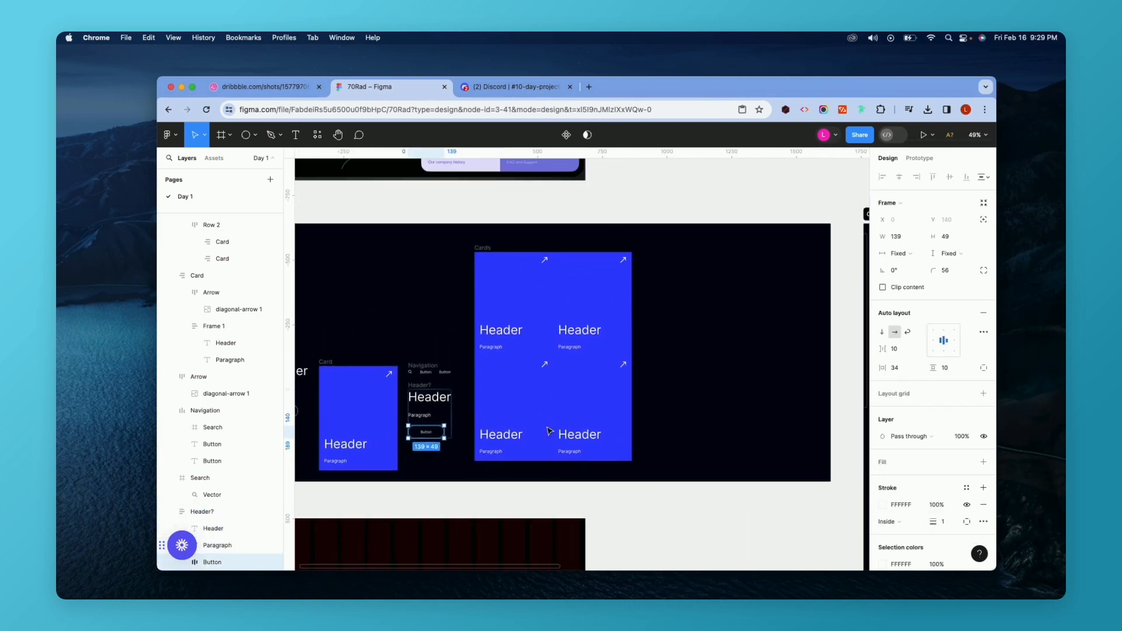
scroll(505, 263, "up", 4)
left_click(504, 263)
scroll(467, 244, "down", 1)
scroll(468, 244, "left", 1)
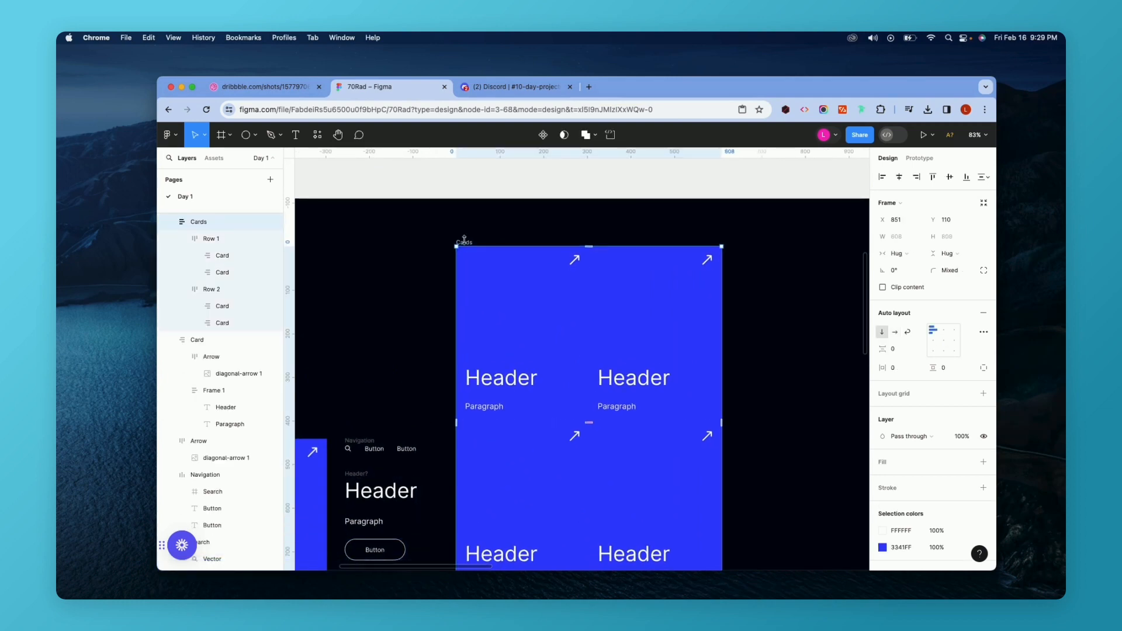
scroll(497, 429, "down", 3)
scroll(497, 430, "left", 3)
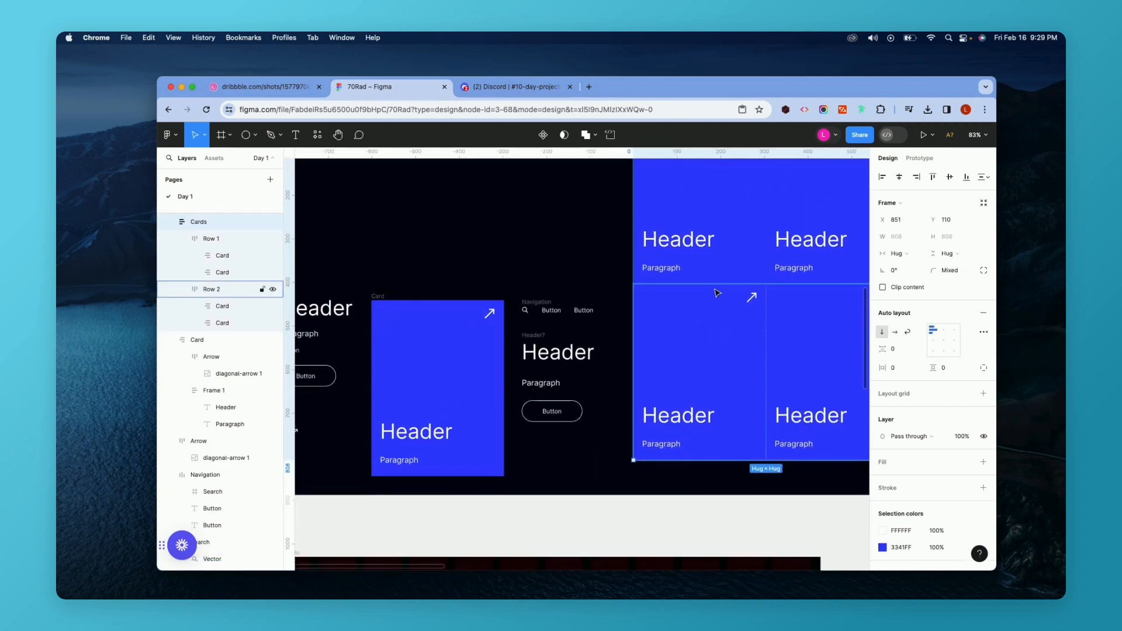
scroll(715, 292, "right", 1)
scroll(715, 292, "down", 5)
scroll(716, 293, "down", 5)
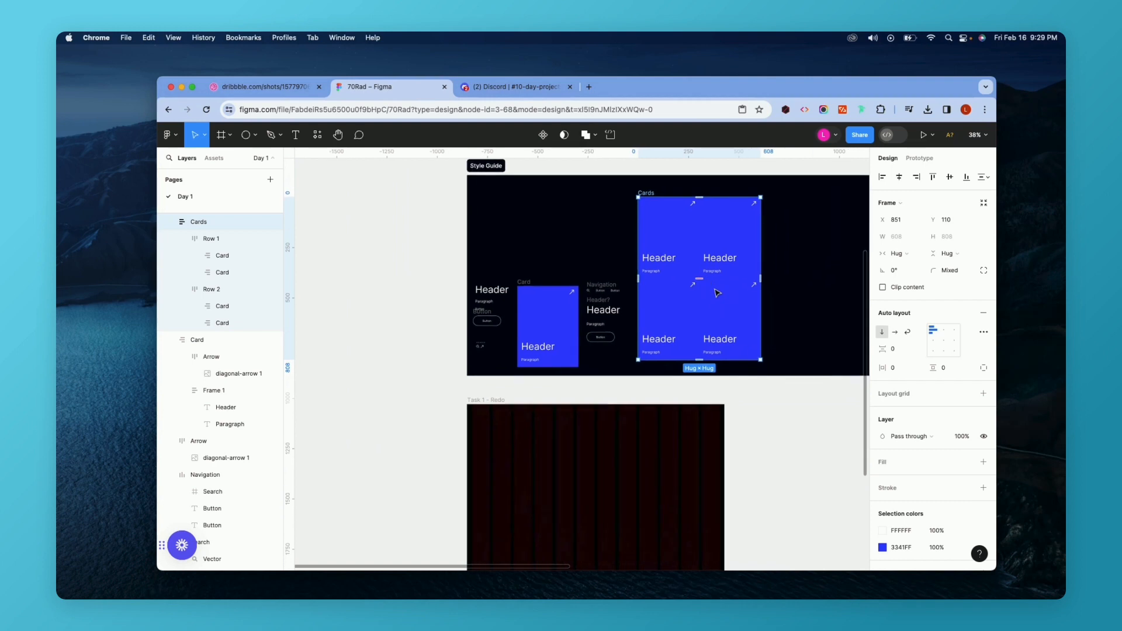
scroll(716, 292, "up", 3)
scroll(717, 292, "down", 4)
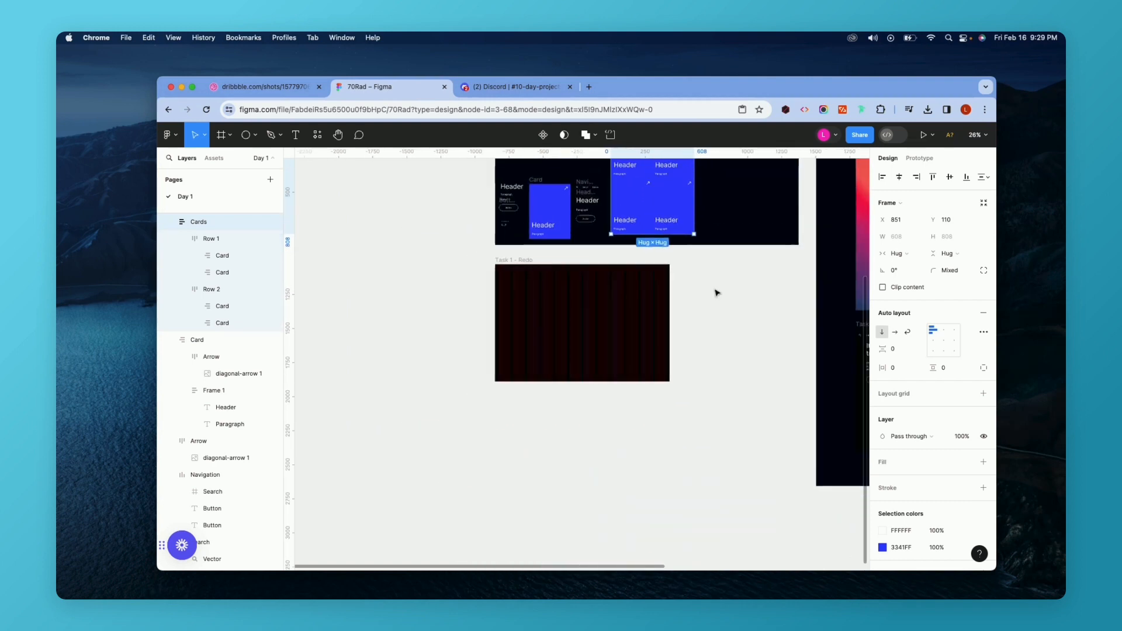
scroll(715, 290, "up", 2)
left_click(673, 248)
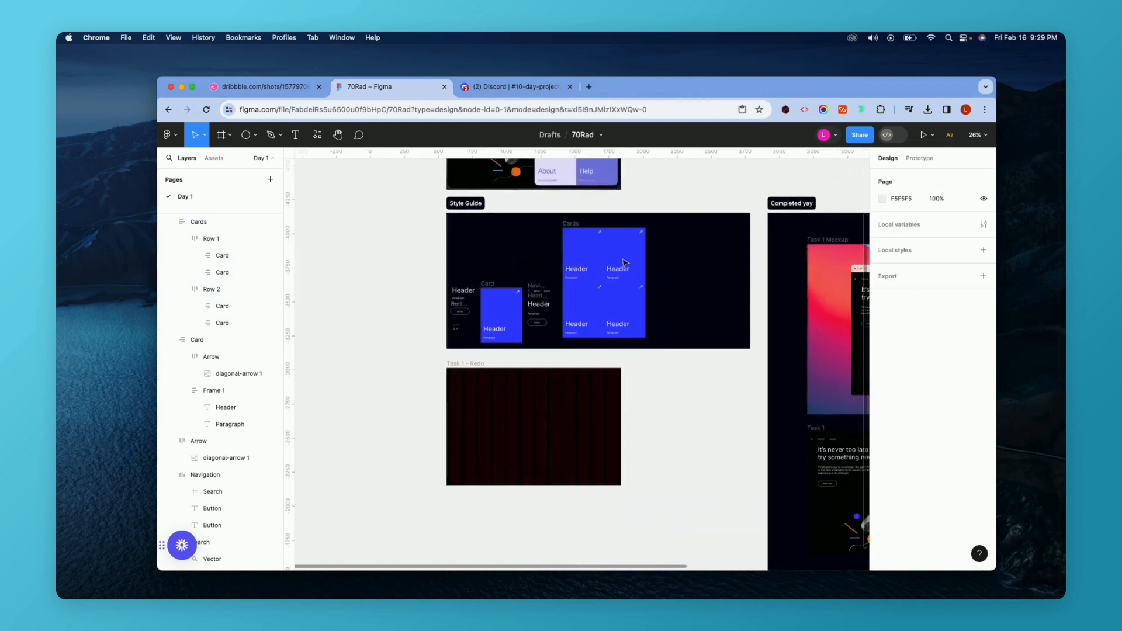
scroll(484, 318, "up", 2)
scroll(456, 288, "up", 1)
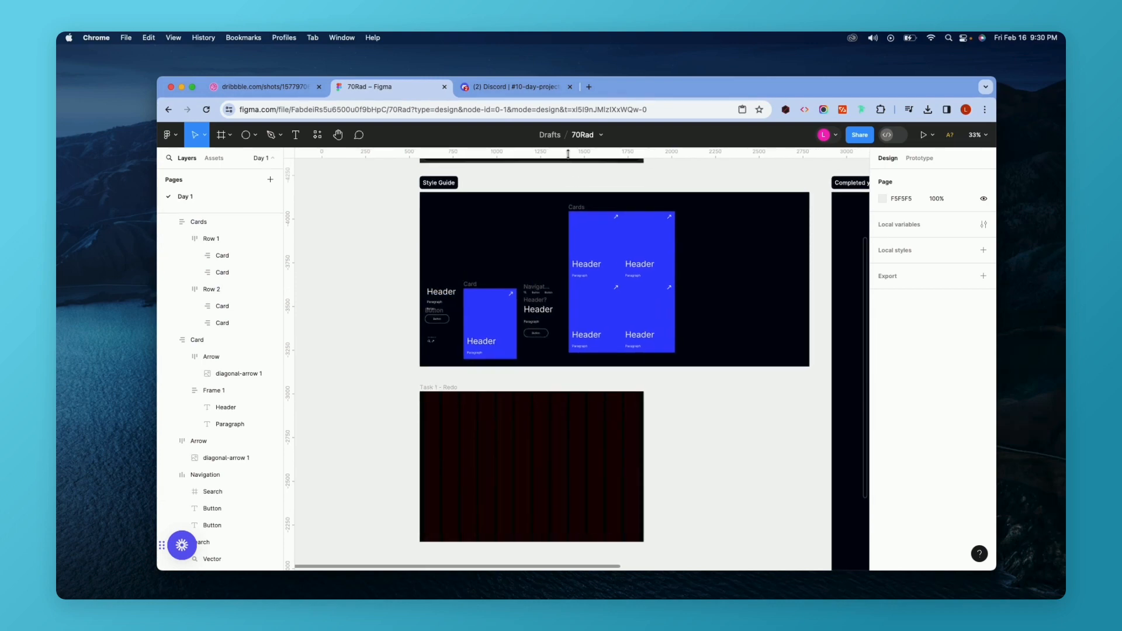
Move the Cards component up to Y 95 and duplicate it.
left_click(583, 210)
left_click_drag(582, 215, 581, 207)
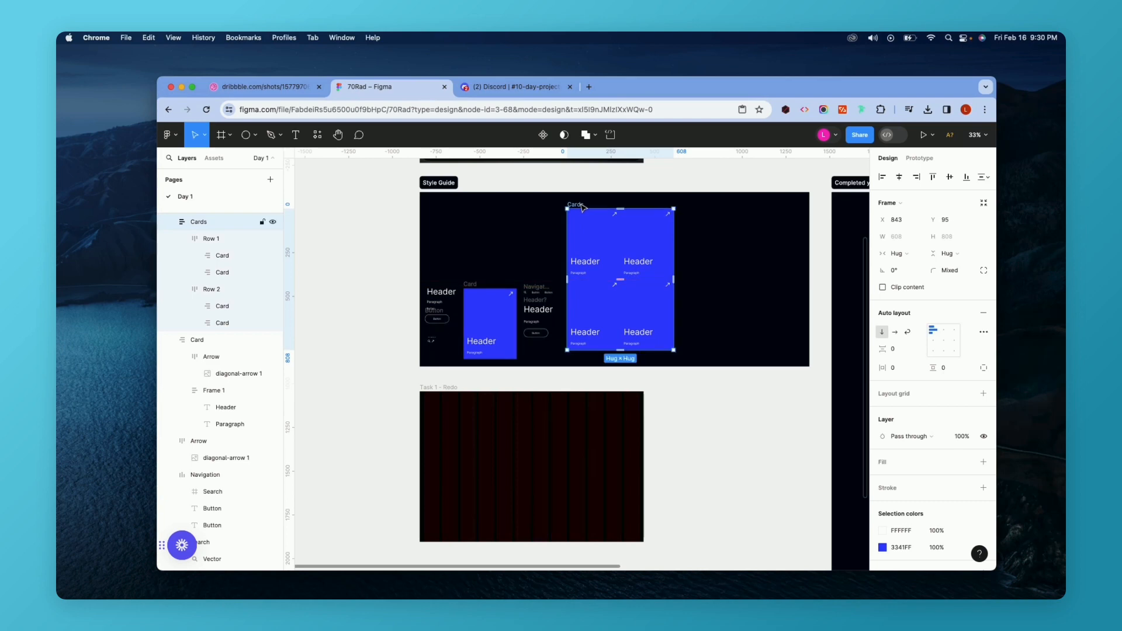
key("super+d")
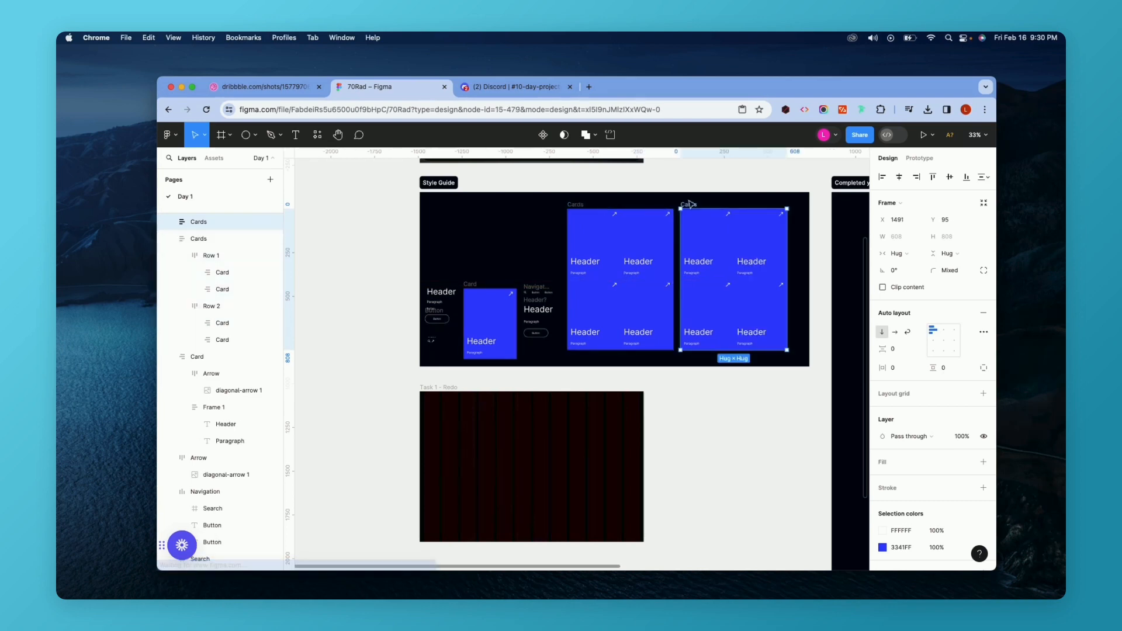
Drag the duplicated Cards component into the Task 1 - Redo frame.
left_click_drag(696, 206, 510, 396)
scroll(530, 396, "up", 3)
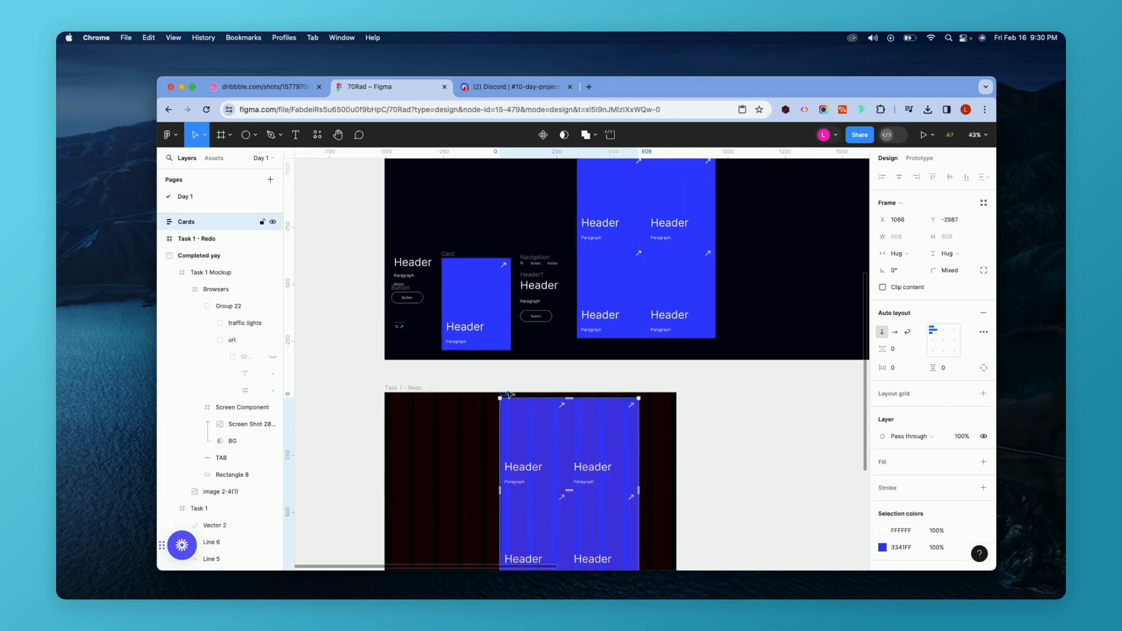
scroll(506, 395, "down", 3)
Enlarge the Task 1 - Redo frame to 1280 × 1420 and reposition the Cards copy inside it.
left_click(440, 304)
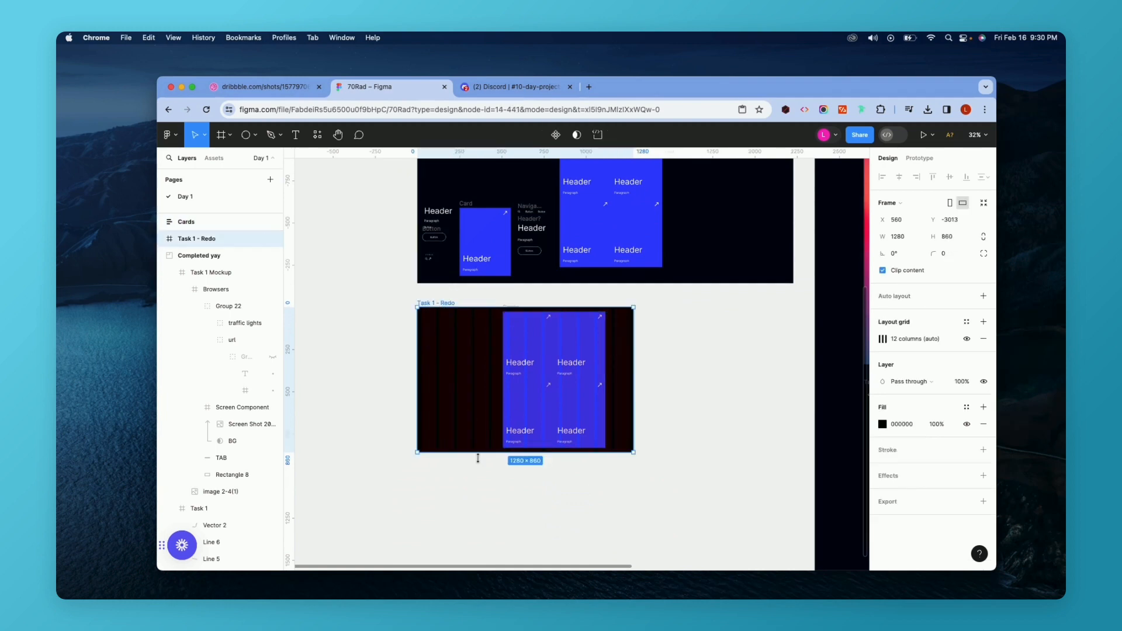
left_click_drag(479, 454, 479, 547)
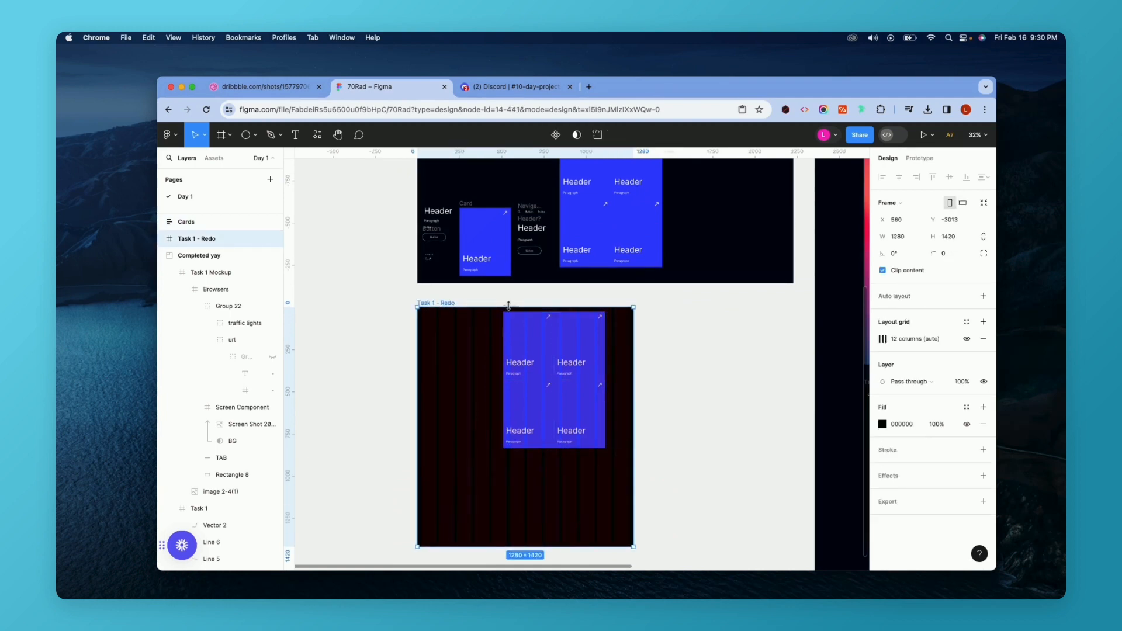
left_click(532, 295)
scroll(532, 296, "up", 3)
left_click_drag(508, 315, 453, 391)
scroll(454, 393, "up", 5)
left_click_drag(483, 444, 626, 313)
scroll(626, 314, "up", 8)
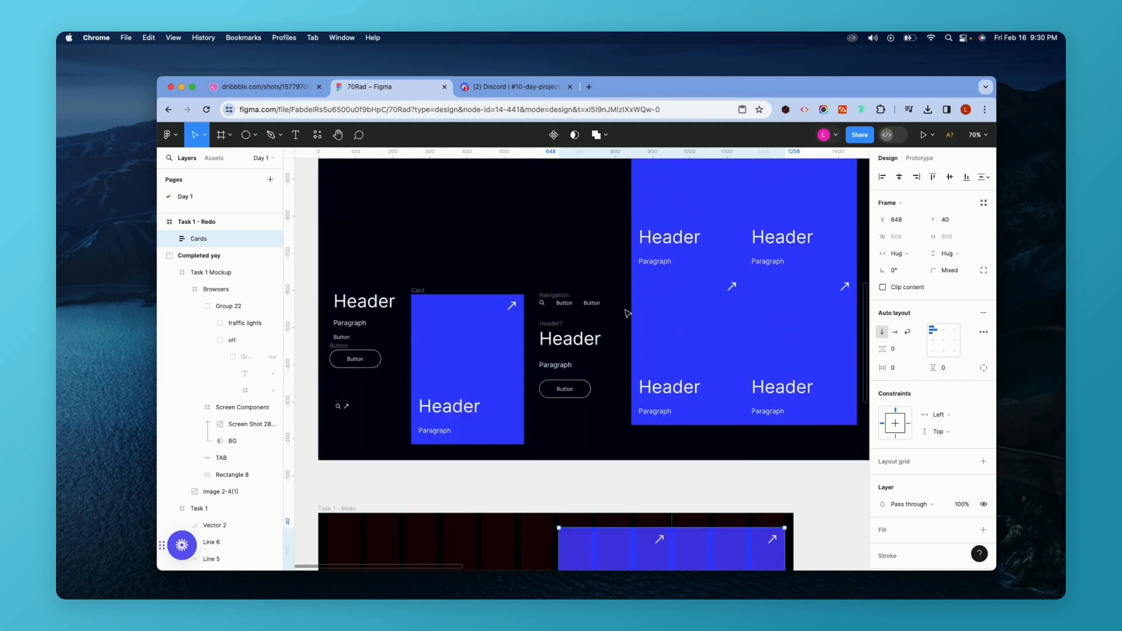
Compare the reference mockup with the frame and nudge the Cards copy to Y 30.
scroll(625, 320, "down", 2)
scroll(625, 320, "down", 5)
scroll(625, 321, "up", 3)
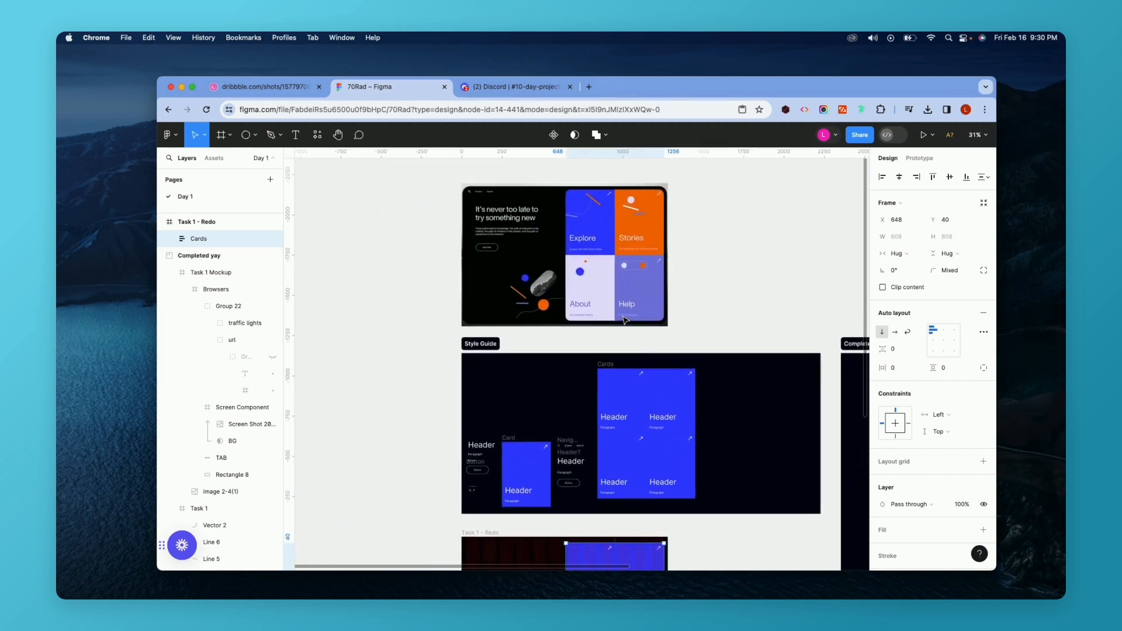
scroll(626, 320, "down", 3)
scroll(626, 321, "up", 5)
scroll(624, 320, "down", 2)
left_click_drag(576, 431, 579, 431)
scroll(579, 432, "down", 4)
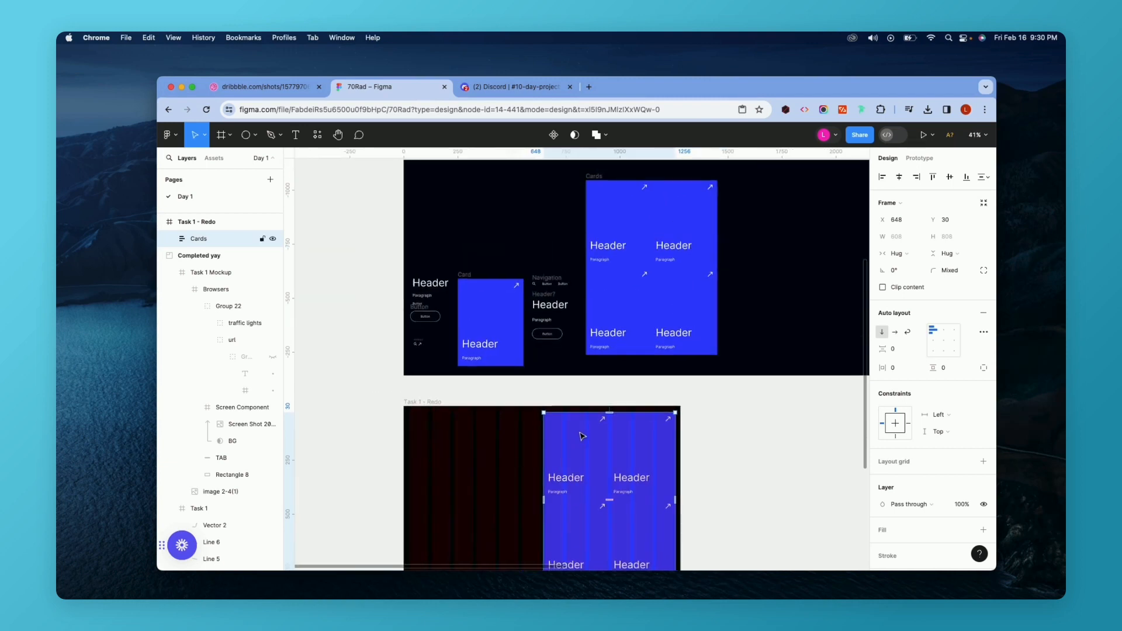
scroll(546, 410, "down", 2)
scroll(546, 410, "down", 1)
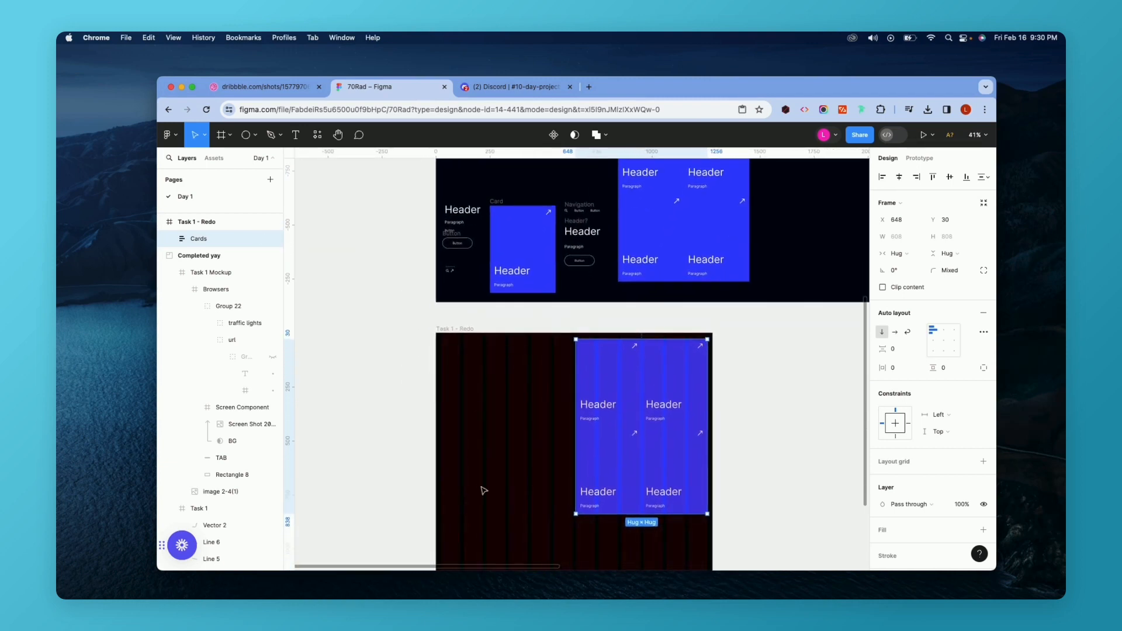
scroll(521, 419, "up", 10)
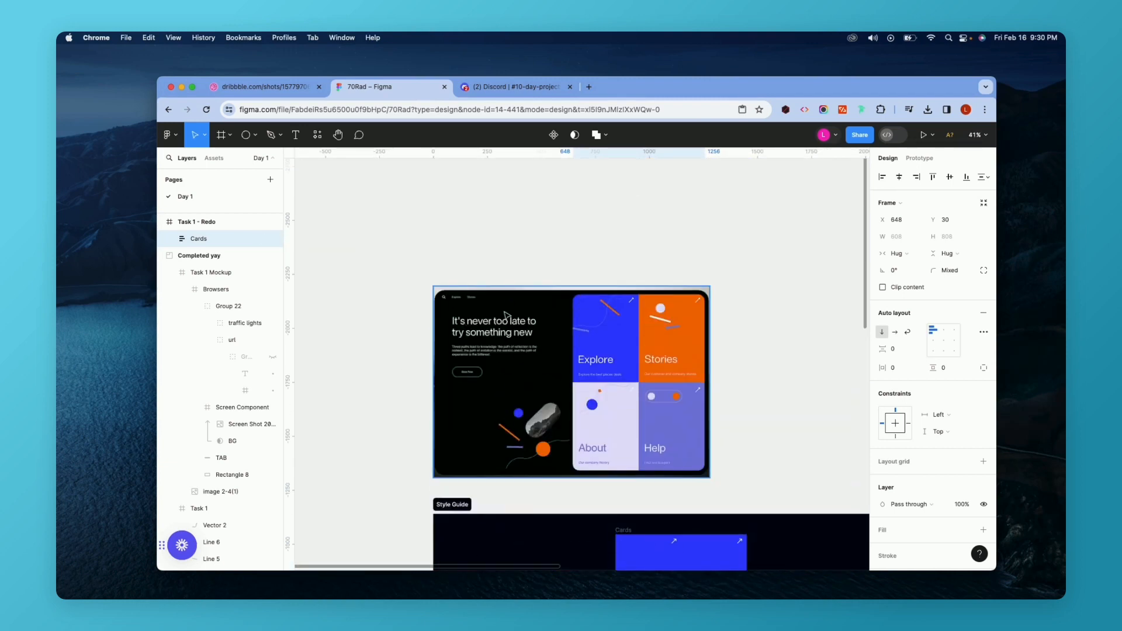
scroll(514, 374, "down", 6)
scroll(506, 394, "up", 3, "ctrl")
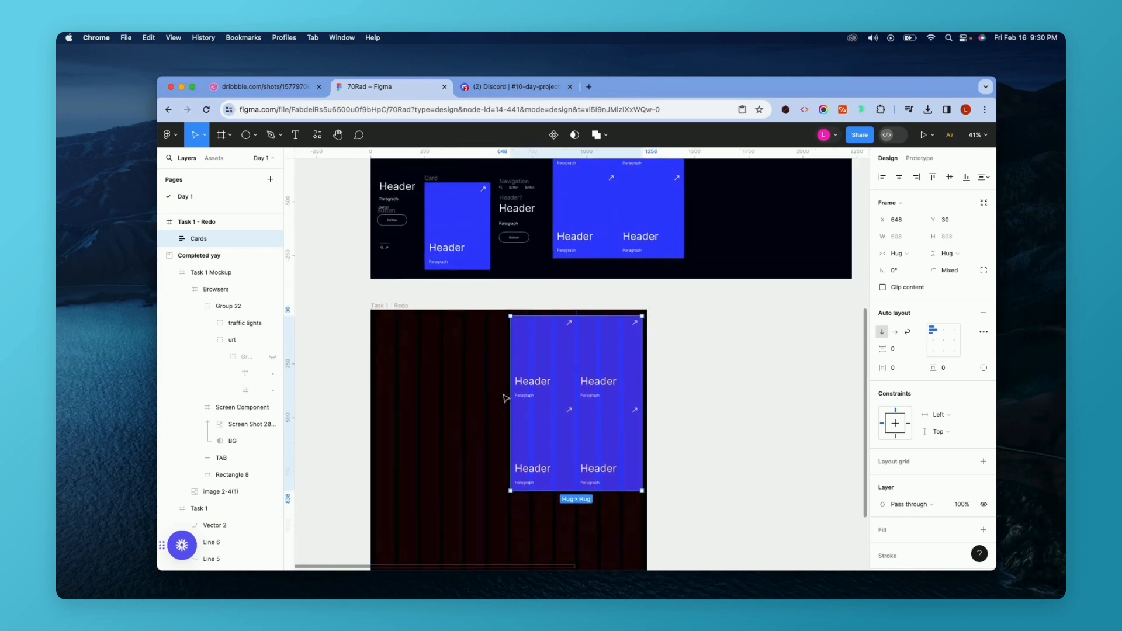
scroll(506, 398, "down", 5, "ctrl")
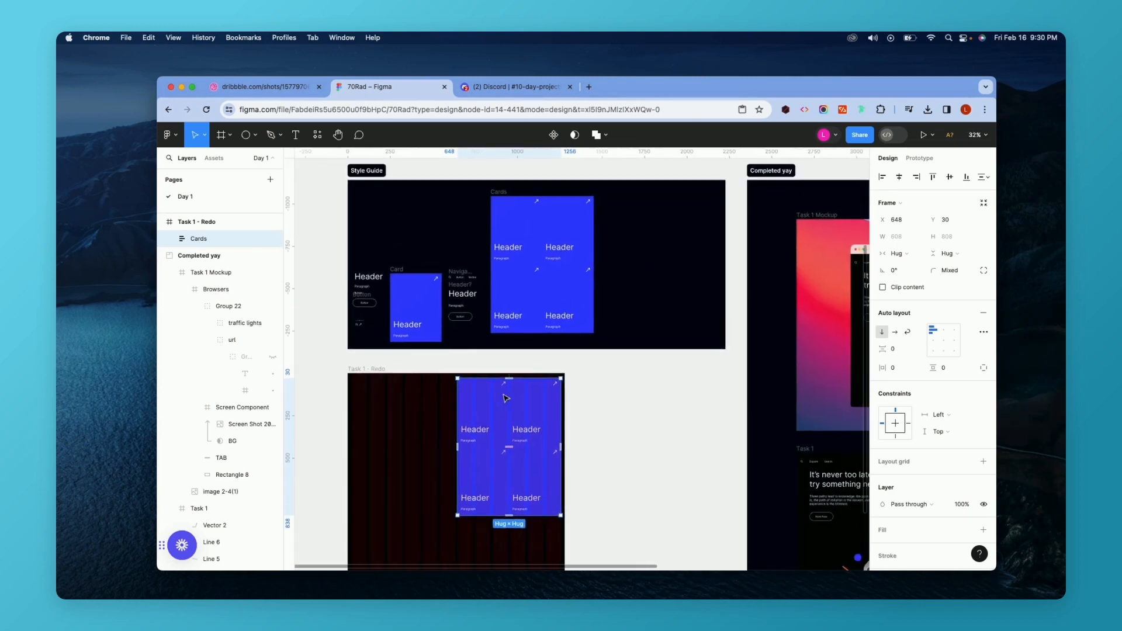
scroll(506, 398, "up", 2)
scroll(506, 398, "down", 3, "ctrl")
Move the reference mockup image over the Task 1 - Redo frame beside the cards.
left_click(458, 196)
left_click_drag(459, 196, 565, 470)
scroll(565, 469, "up", 4, "ctrl")
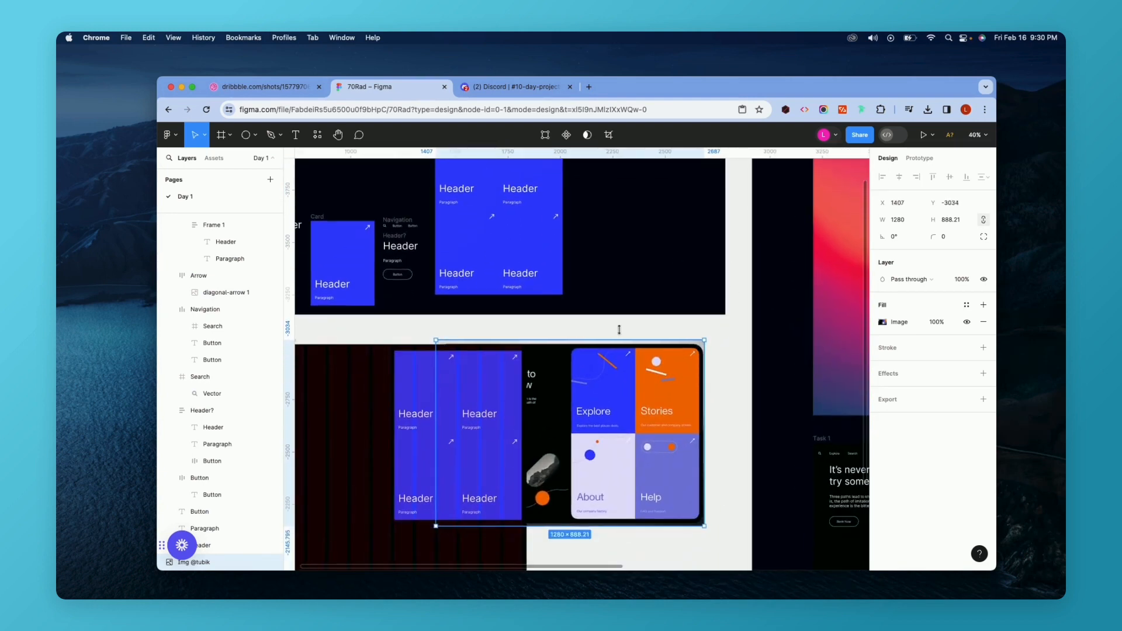
scroll(637, 461, "left", 3)
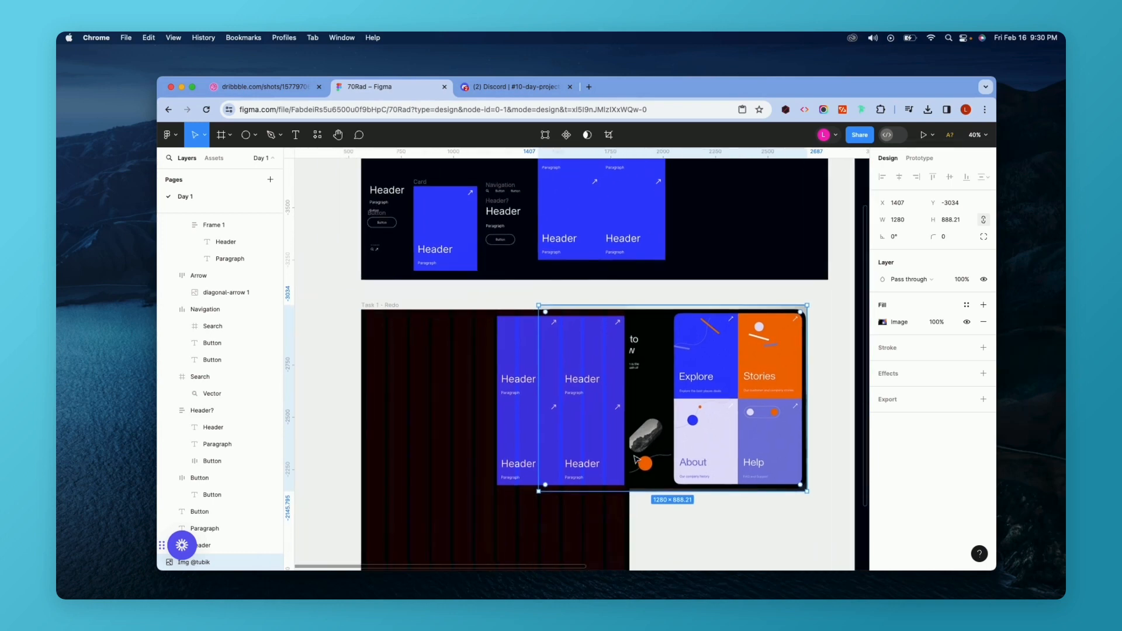
left_click(399, 353)
scroll(386, 309, "down", 1)
scroll(386, 308, "down", 3)
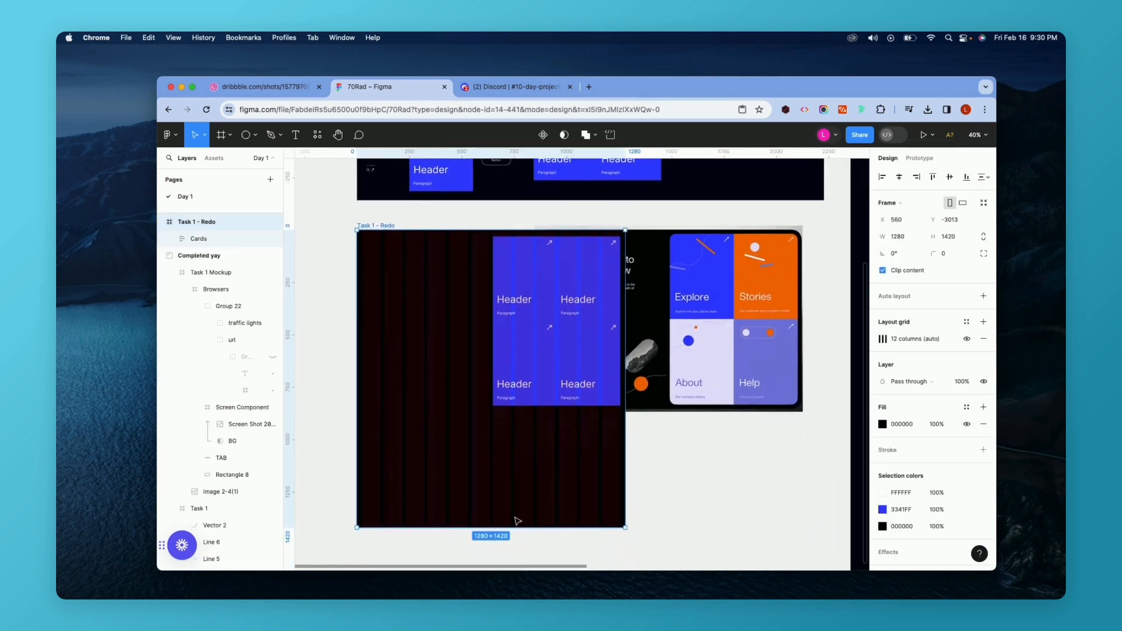
Shorten the Task 1 - Redo frame's height to fit the reference image.
left_click_drag(517, 530, 519, 412)
left_click(543, 357)
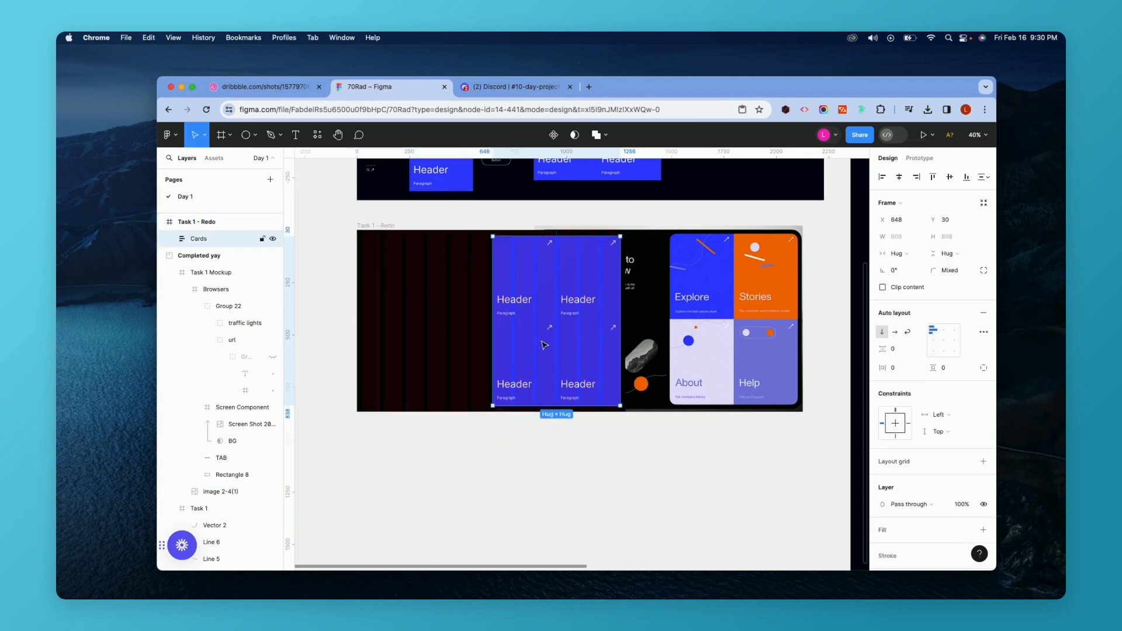
Shift the reference mockup image right to X 1543 to align with the cards.
left_click_drag(763, 291, 791, 294)
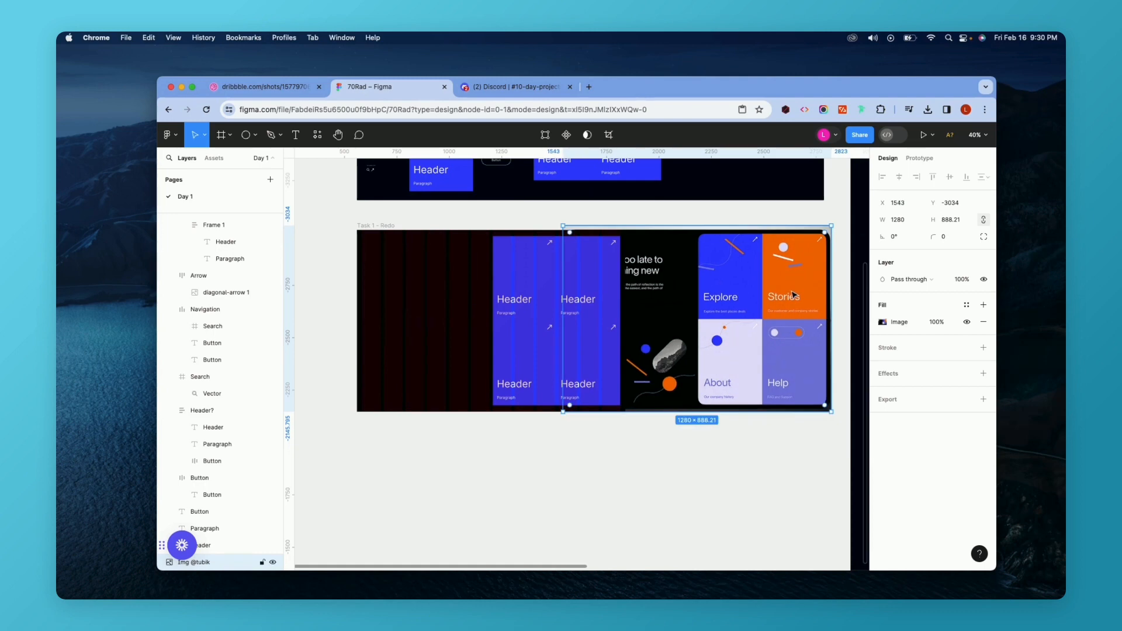
scroll(532, 314, "right", 1)
scroll(532, 313, "up", 1)
scroll(531, 313, "up", 2)
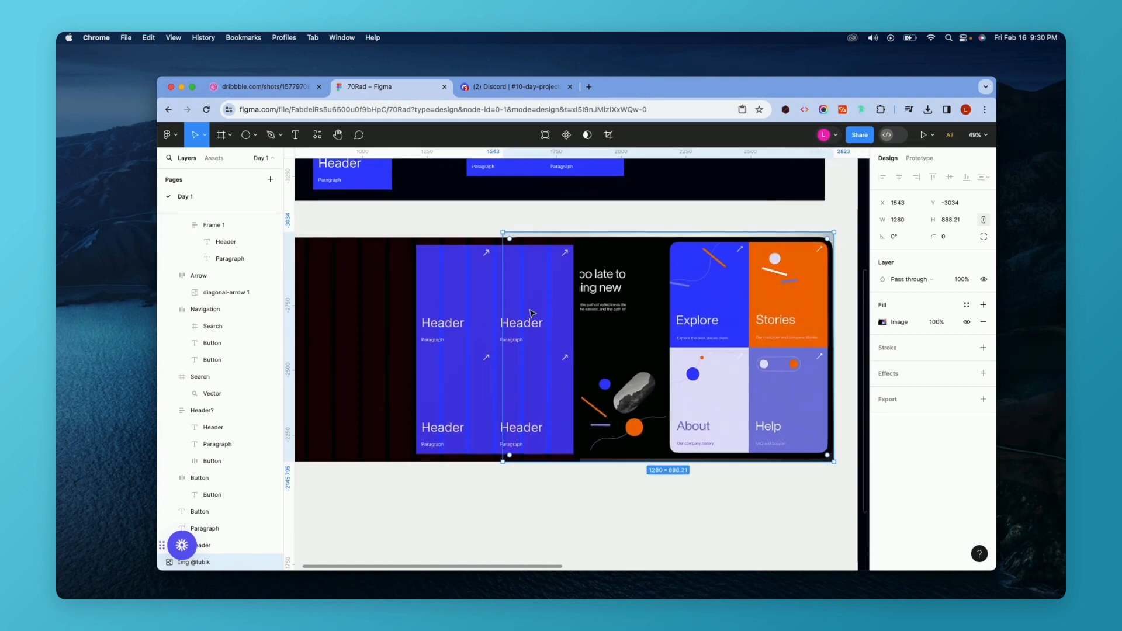
Set the first card's top-left corner radius to 20 using independent corners.
left_click(460, 305)
left_click(964, 272)
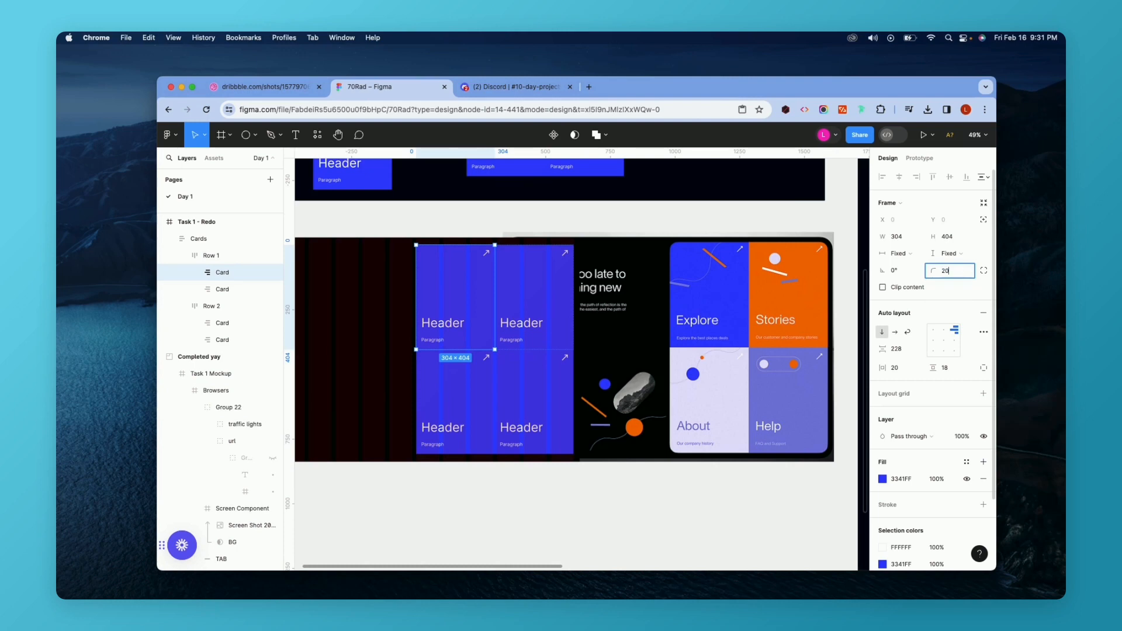
left_click(984, 270)
left_click(794, 300)
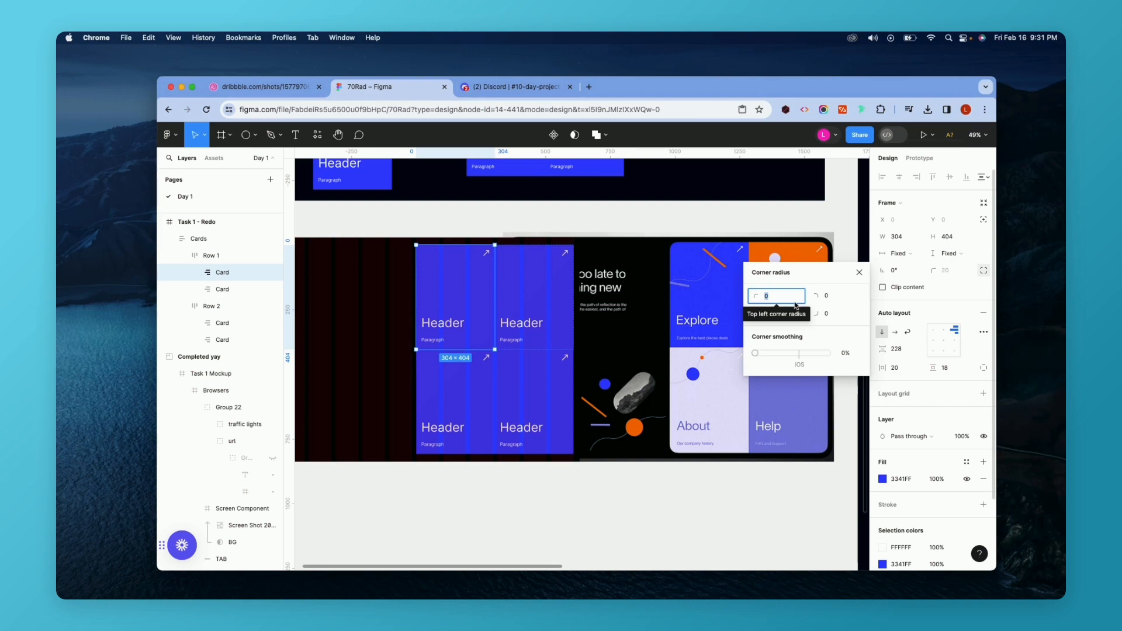
type("20")
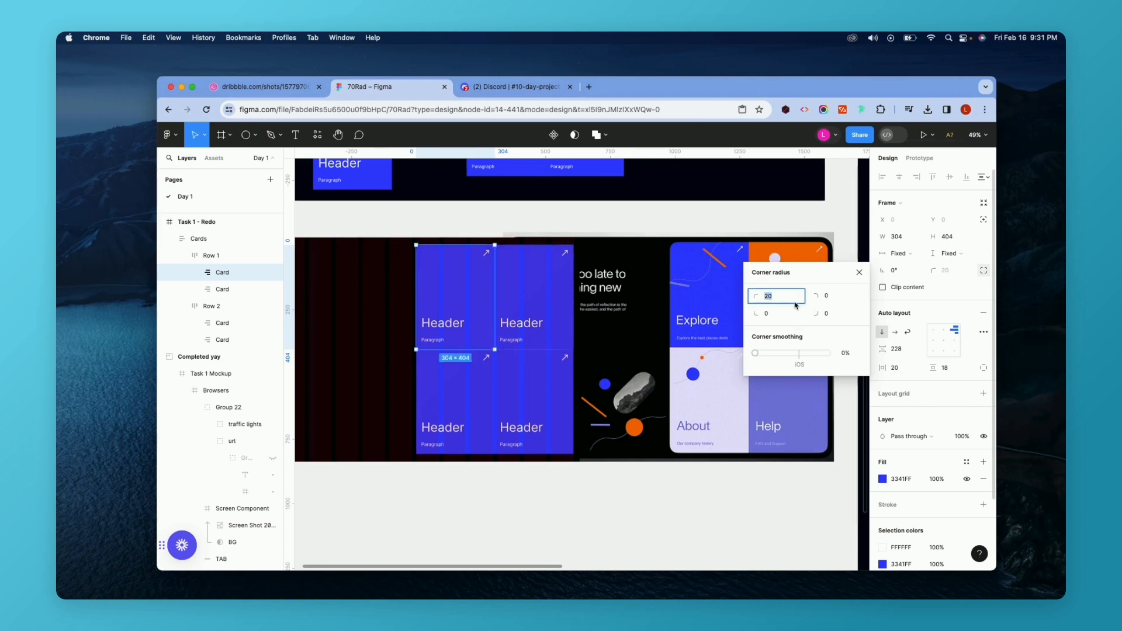
Set the top-right card's top-right corner radius to 40 using independent corners.
key("Return")
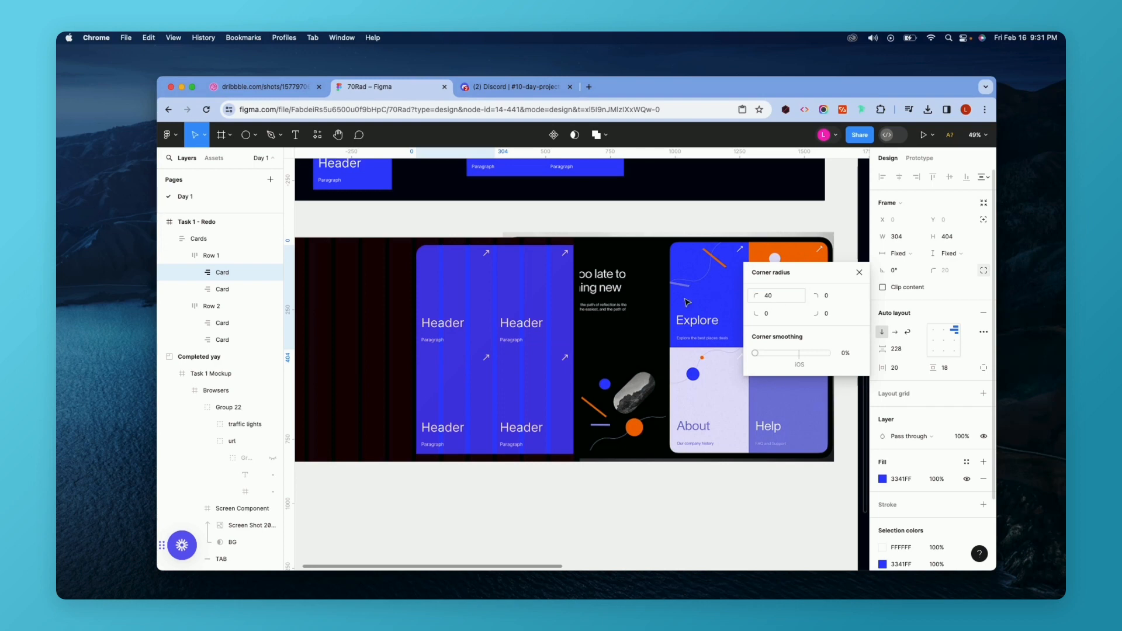
left_click(524, 285)
left_click(984, 270)
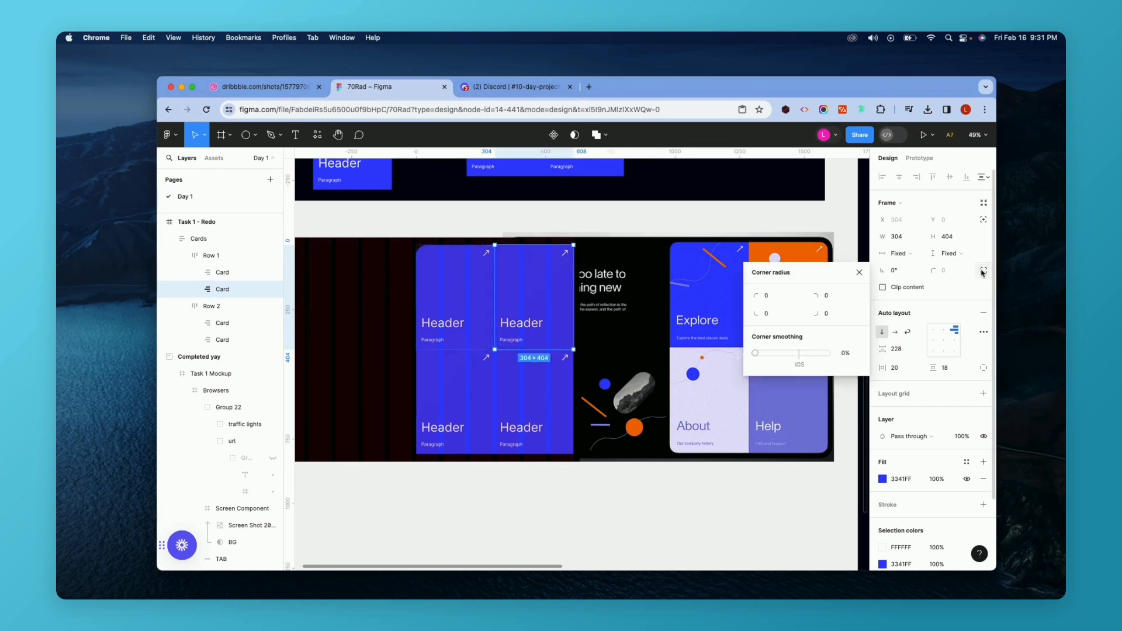
left_click(830, 299)
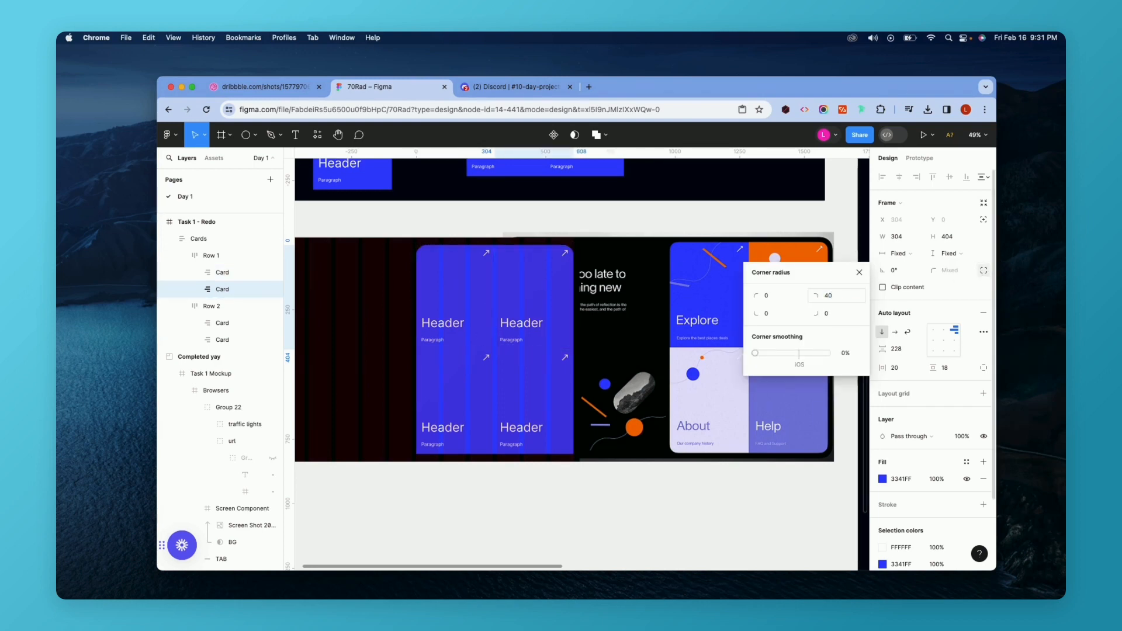
Try to set the Row 2 frame's bottom-right corner radius to 4.
left_click(234, 306)
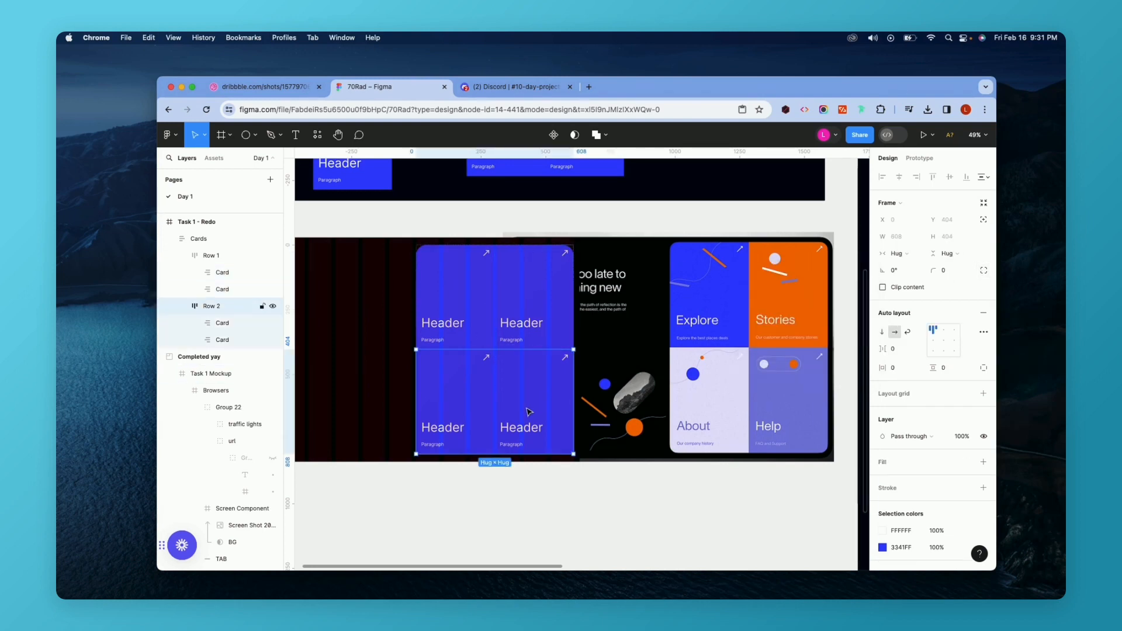
left_click(983, 270)
left_click(831, 316)
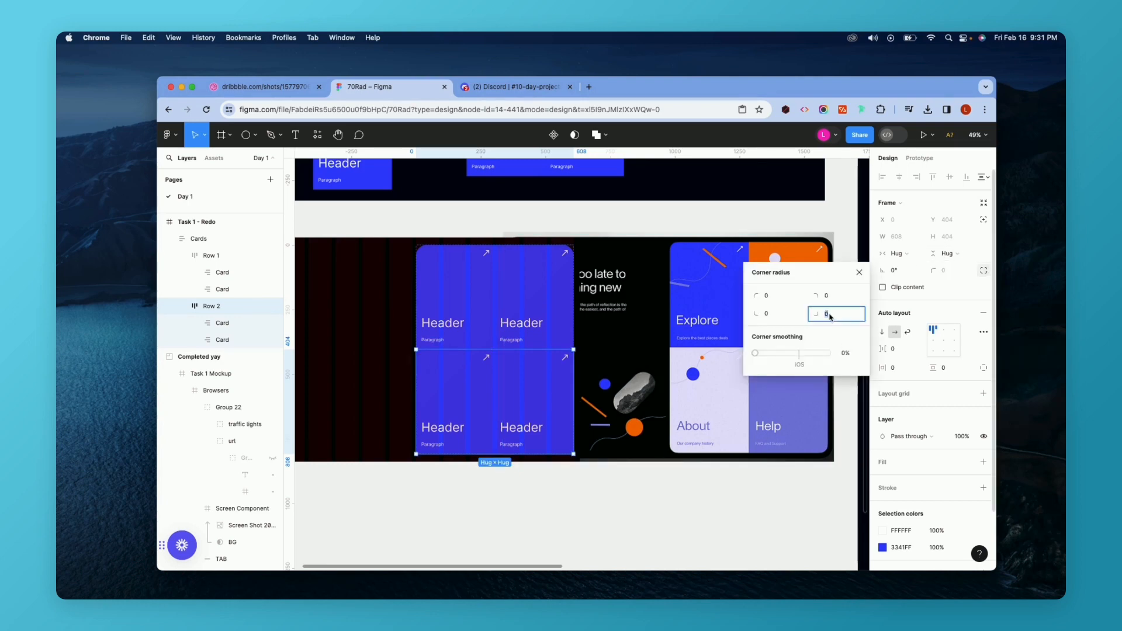
type("4")
Set the bottom-right card's bottom-right corner radius to 40.
left_click(489, 386)
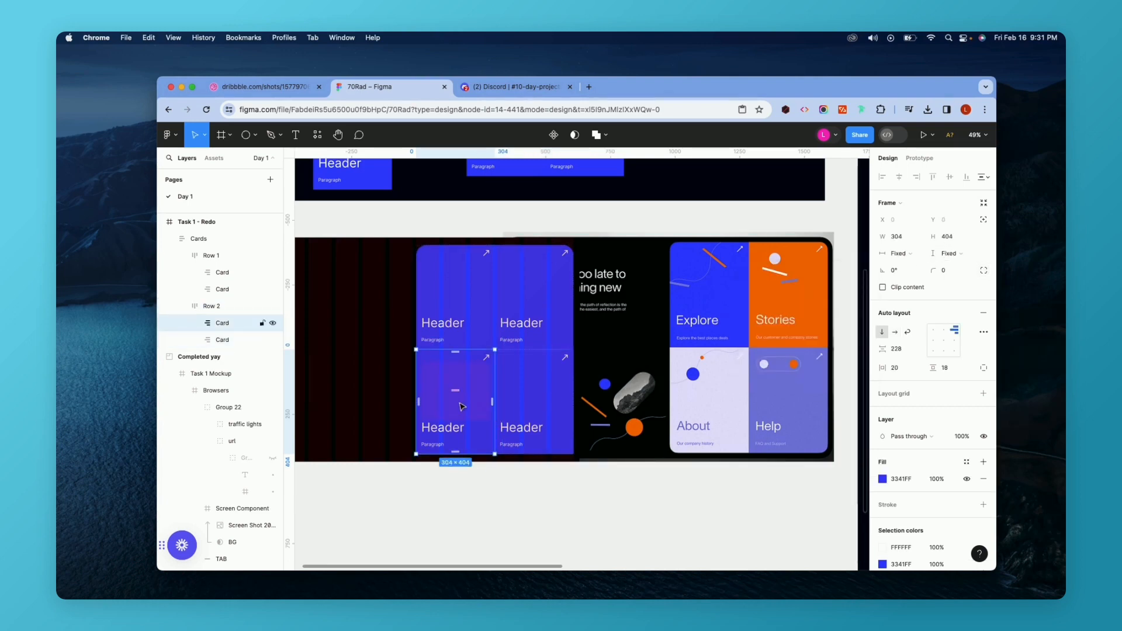
left_click(549, 387)
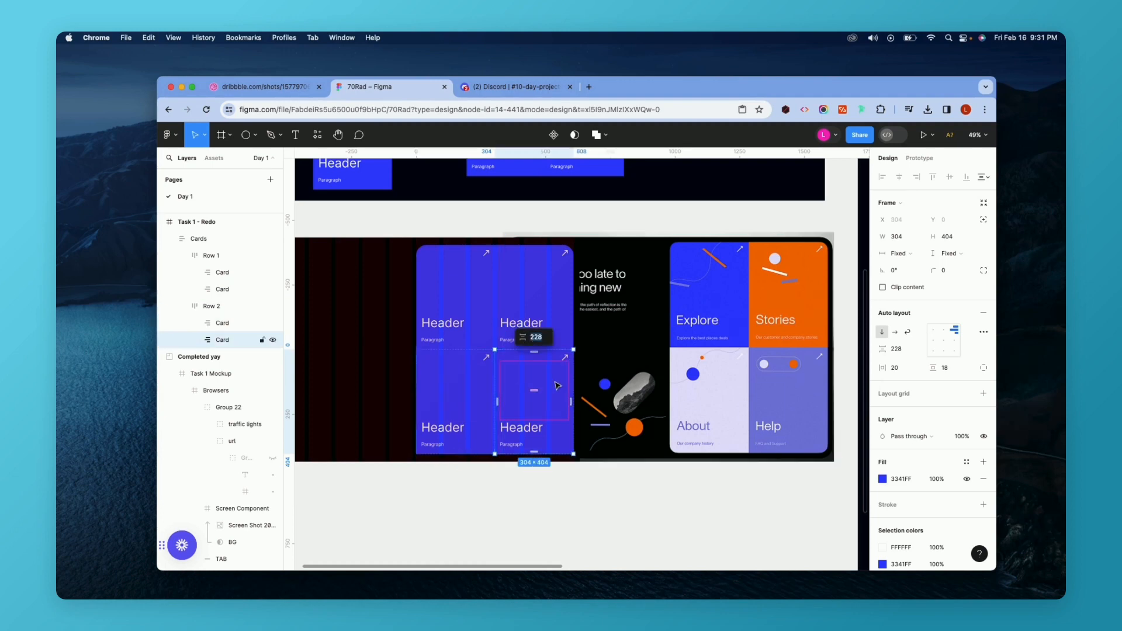
left_click(984, 270)
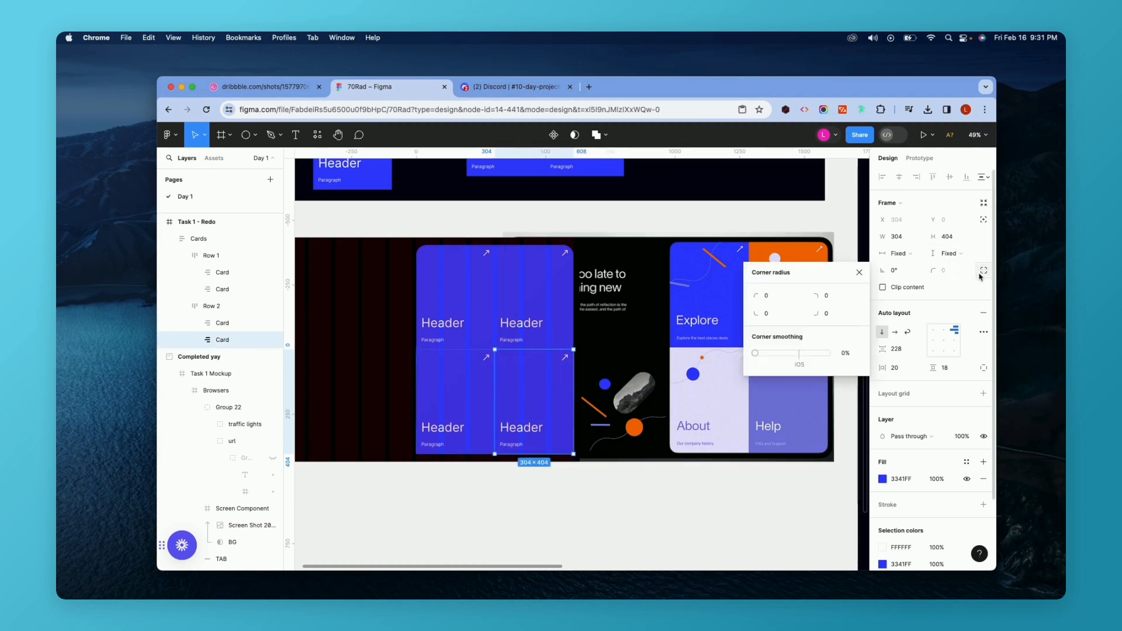
left_click(827, 313)
type("40")
key("Return")
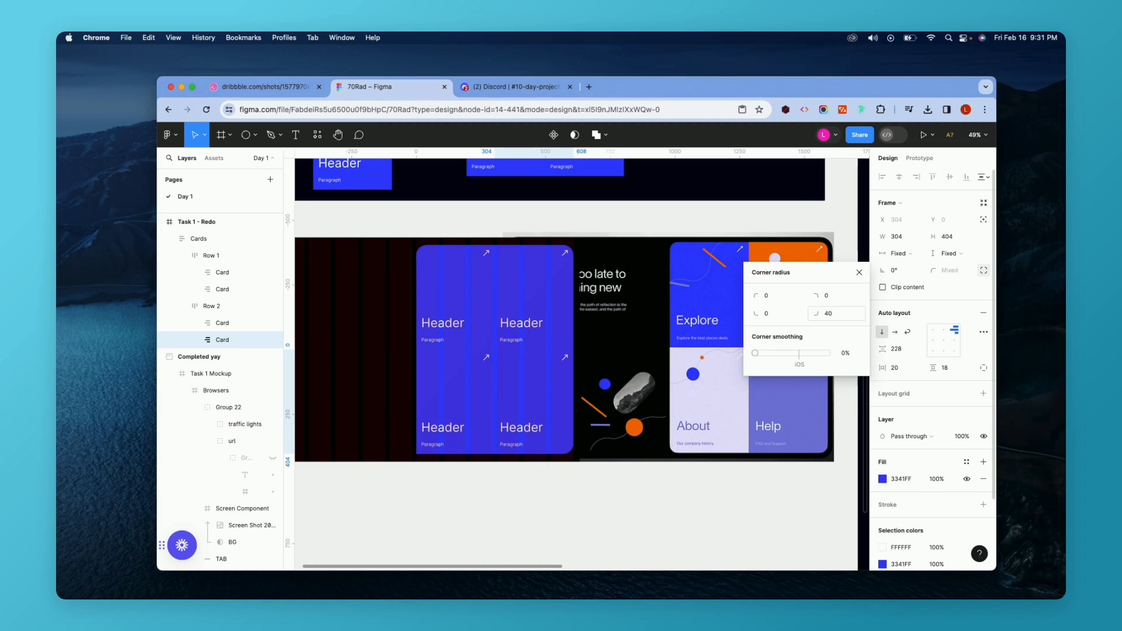
Set the bottom-left card's bottom-left corner radius to 40.
left_click(474, 392)
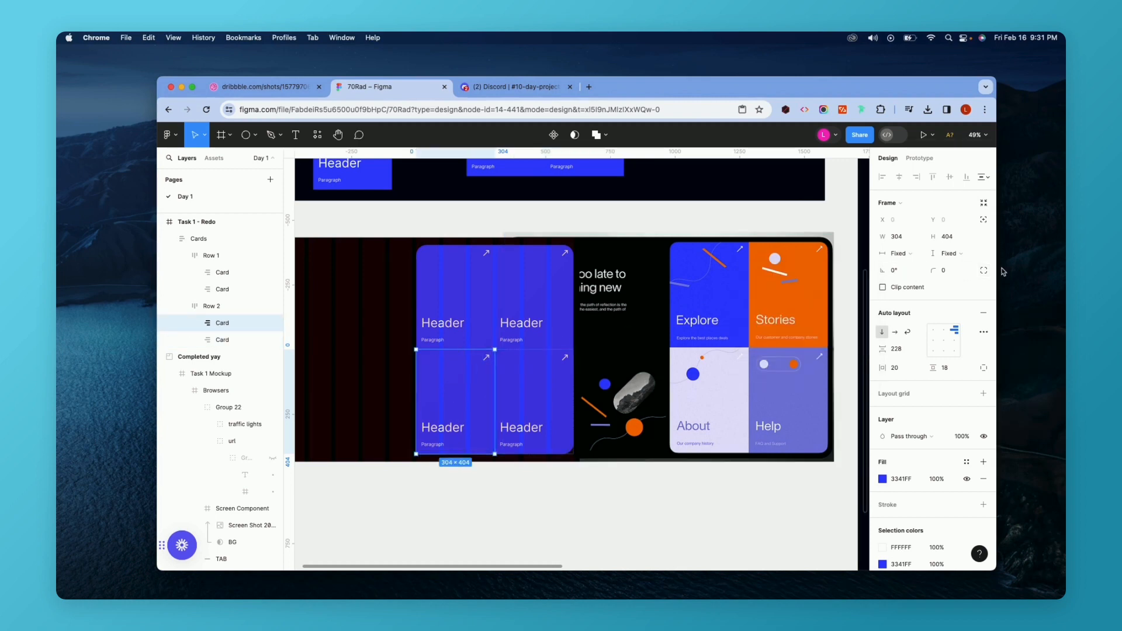
left_click(984, 270)
left_click(767, 314)
type("40")
key("Return")
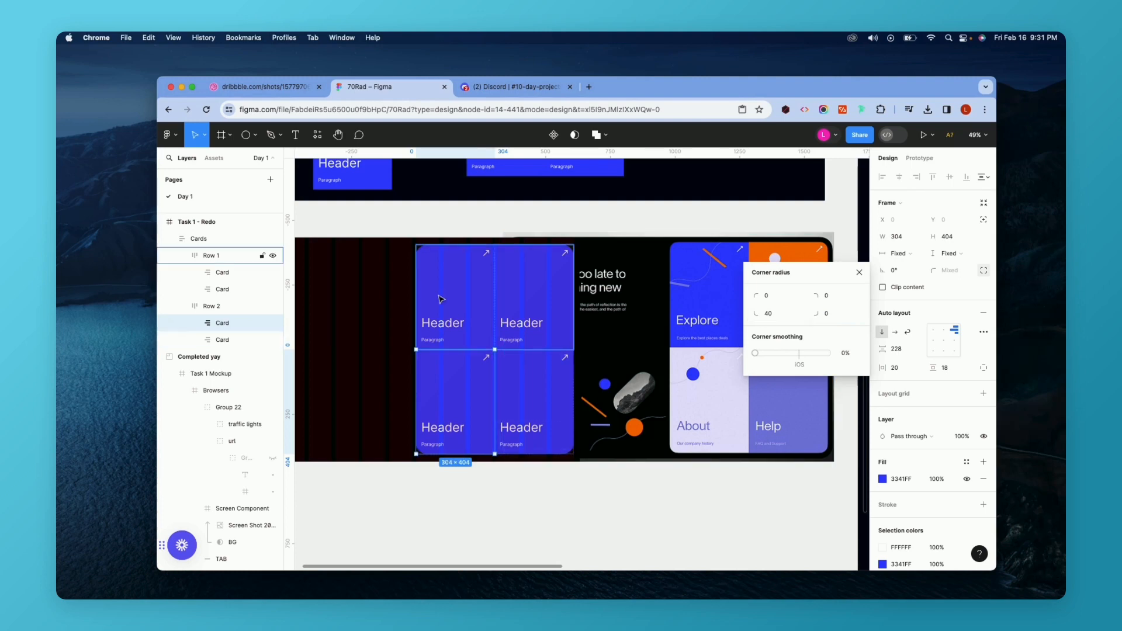
Change the first card's header to Explore and its paragraph to "Explore the best places deals".
double_click(441, 328)
double_click(442, 327)
double_click(442, 328)
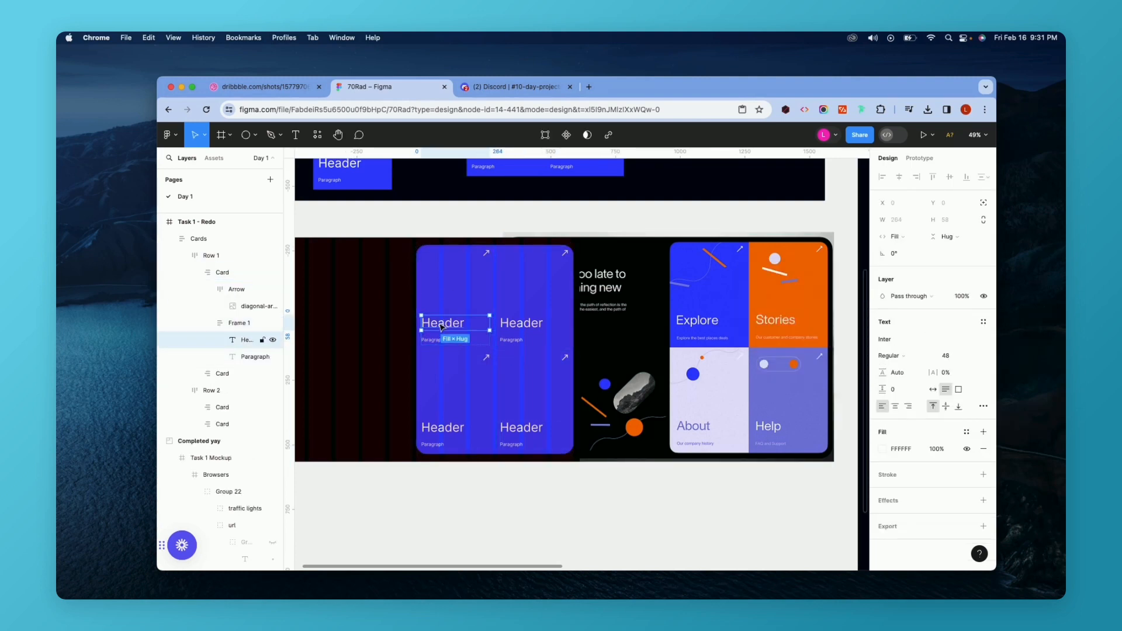
double_click(440, 324)
type("Explore")
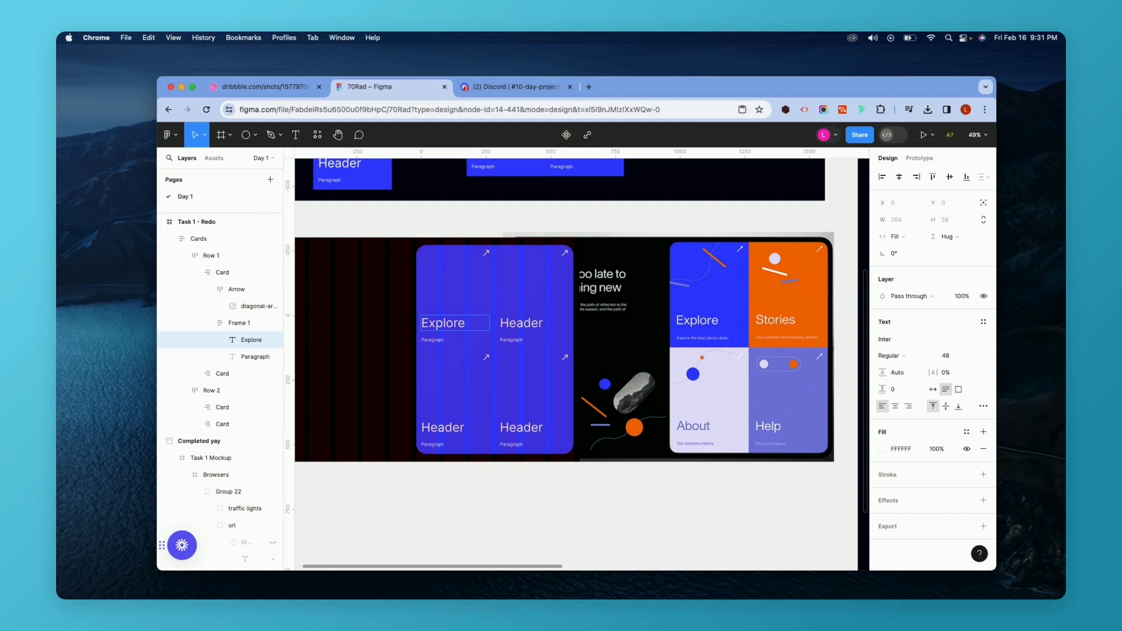
key("Tab")
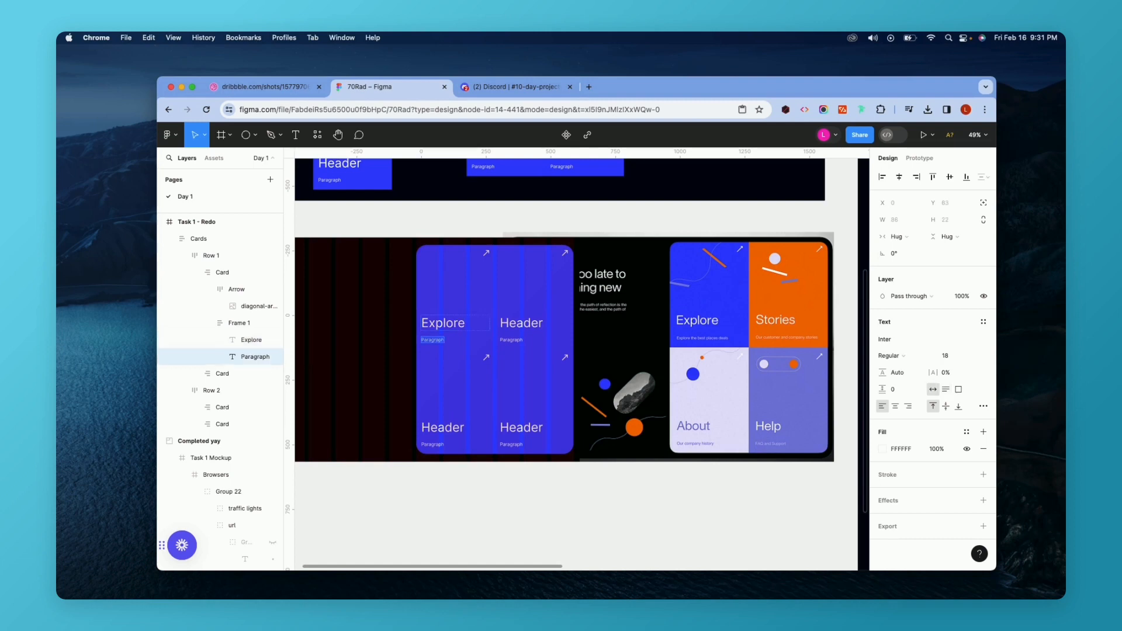
type("Ex")
type("[;pre yjr n")
type("E")
type("es deals")
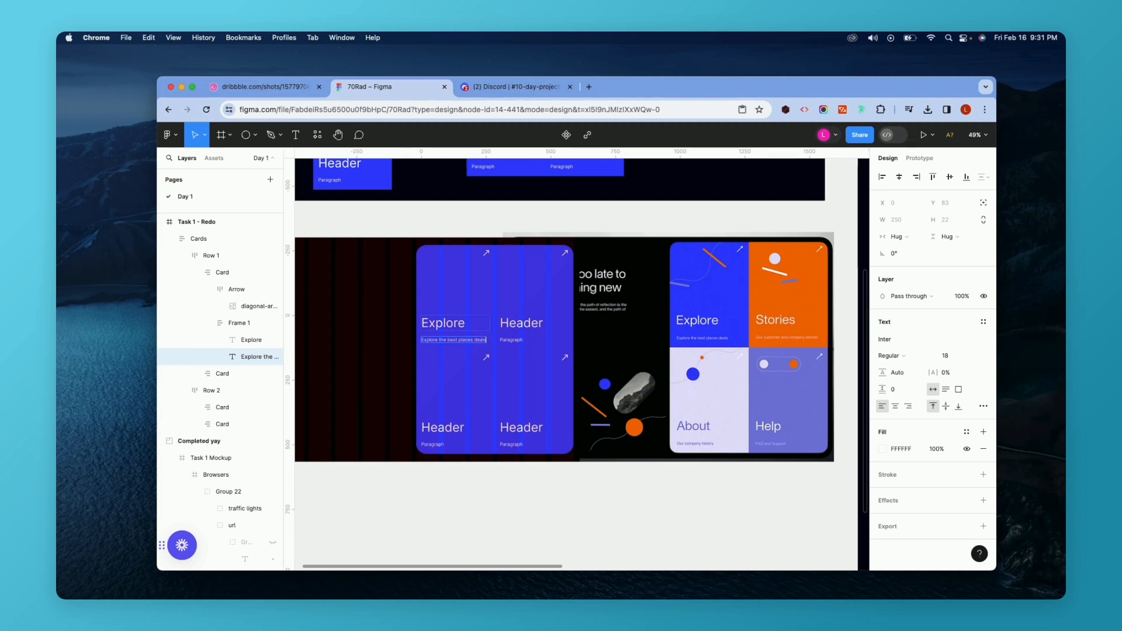
Change the second card's header to Stories and its paragraph to "Our customer and company stories".
double_click(522, 323)
type("Stories")
double_click(511, 339)
type("Ou")
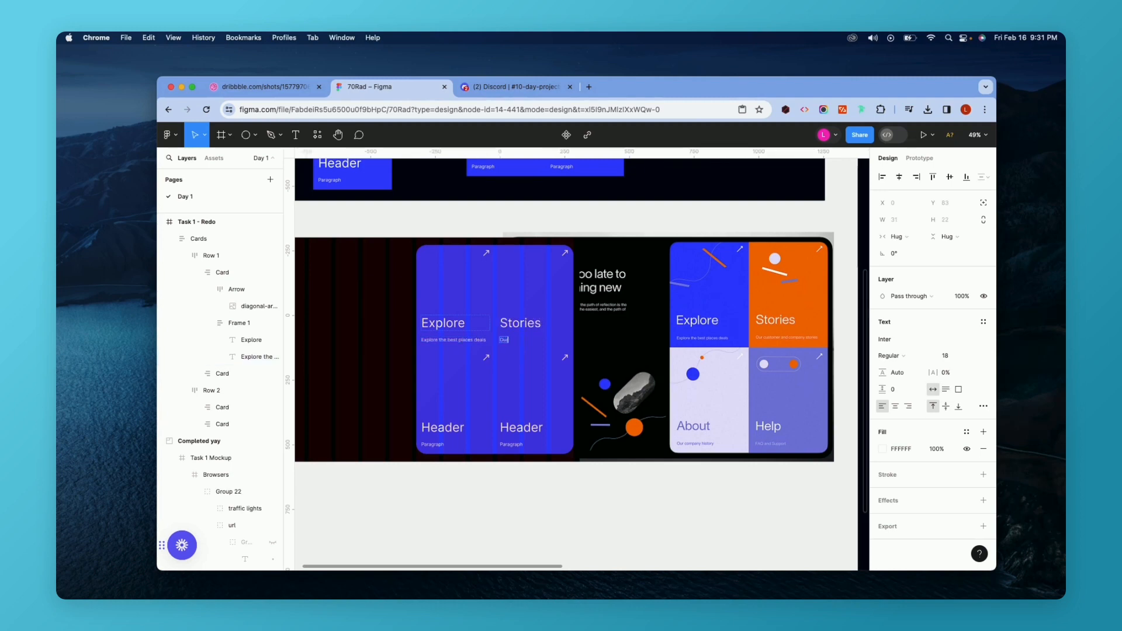
type("r customer and company stories")
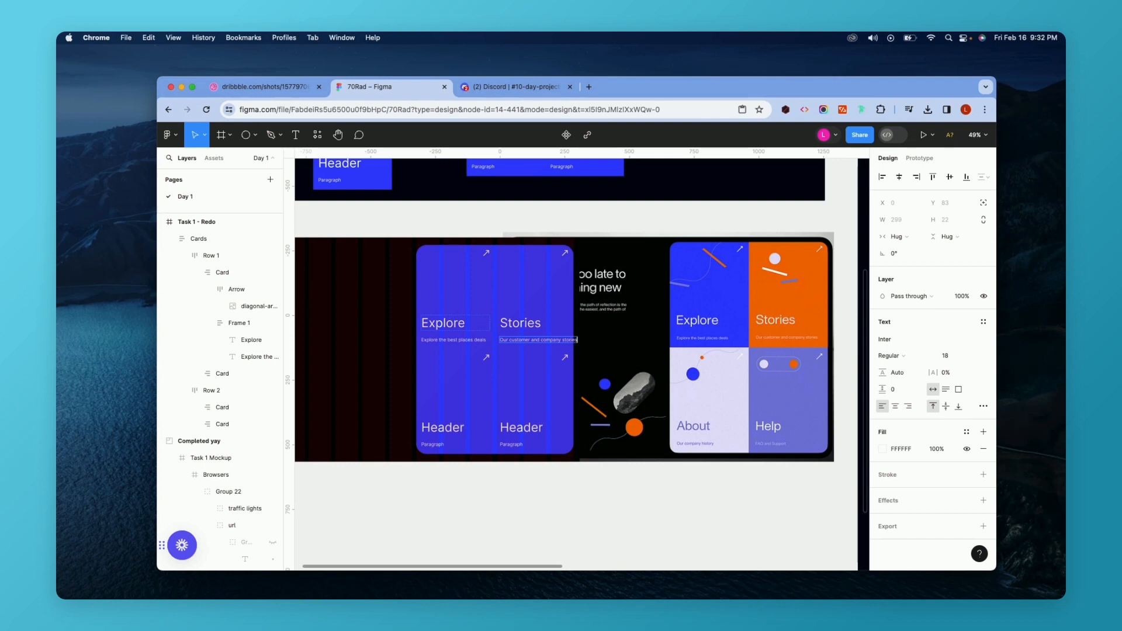
Change the third card's header to About and its paragraph to "Our company history".
double_click(443, 428)
type("About")
double_click(433, 445)
type("Our company")
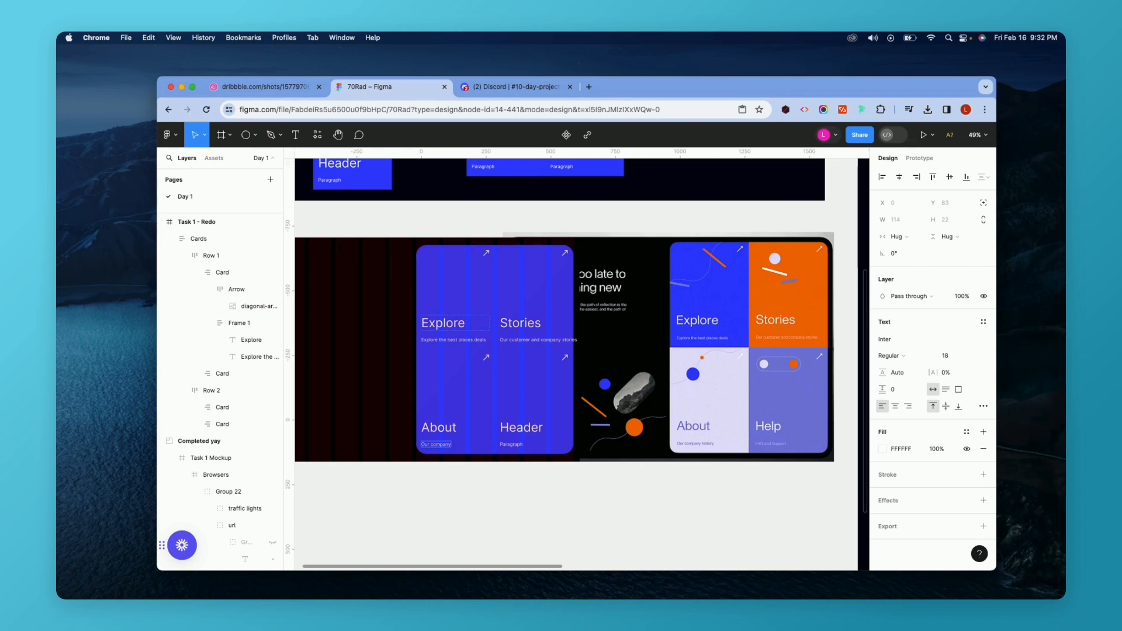
type(" history")
Change the fourth card's header to Help and its paragraph to "FAQ and Support".
double_click(522, 428)
type("H")
double_click(511, 444)
type("FAQ and Support")
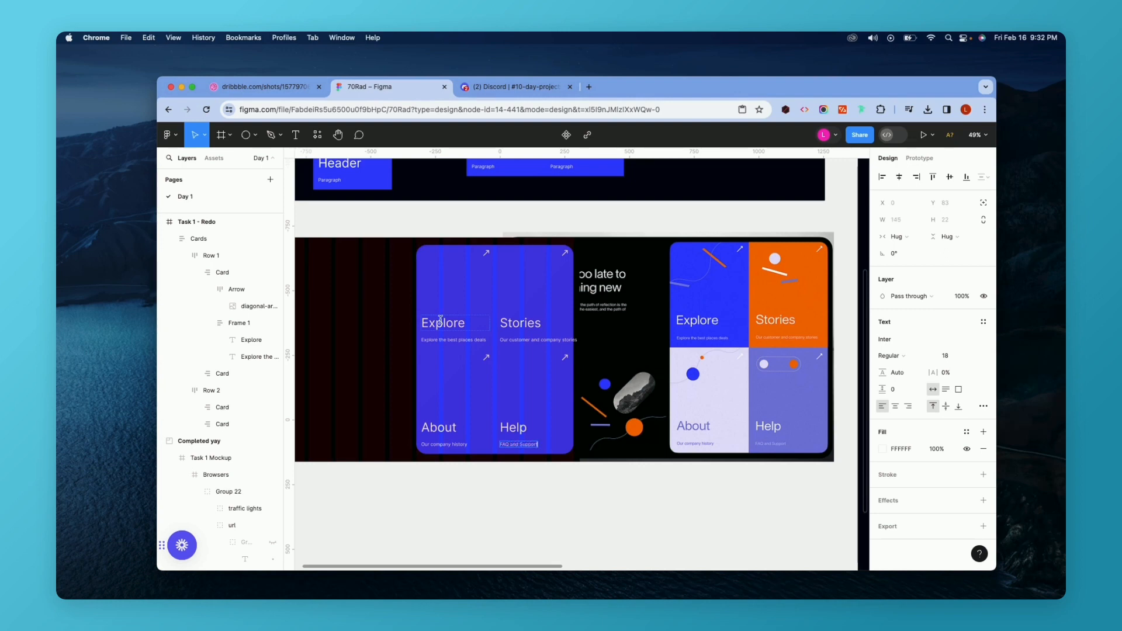
Set the Stories card paragraph's font size to 16.
left_click(458, 344)
left_click(963, 357)
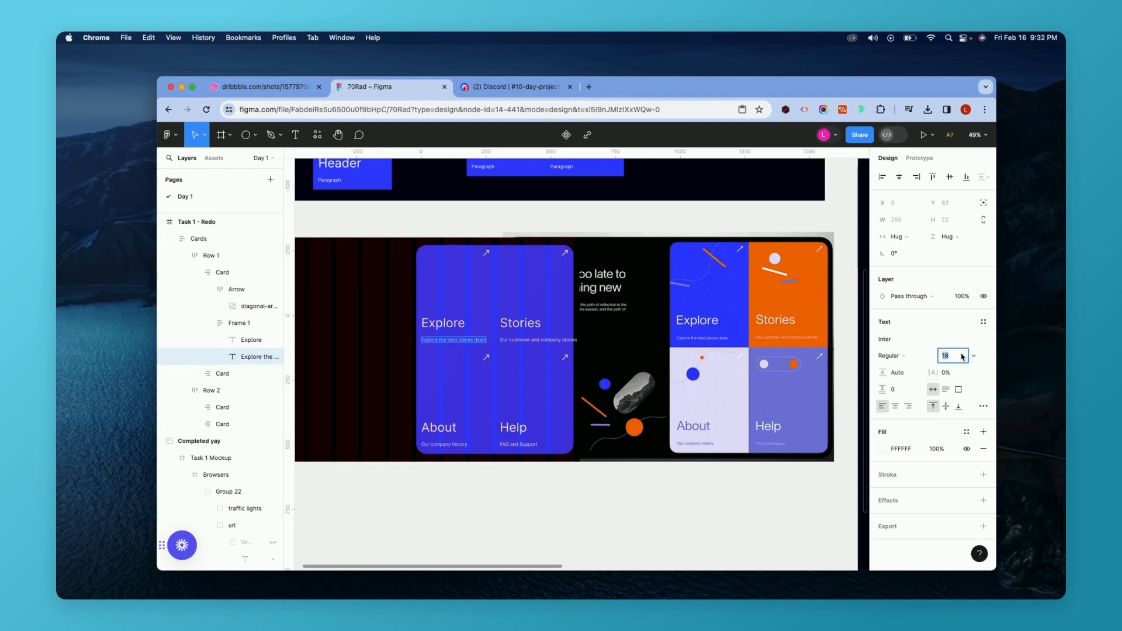
left_click(545, 340)
left_click(952, 355)
type("16")
key("Return")
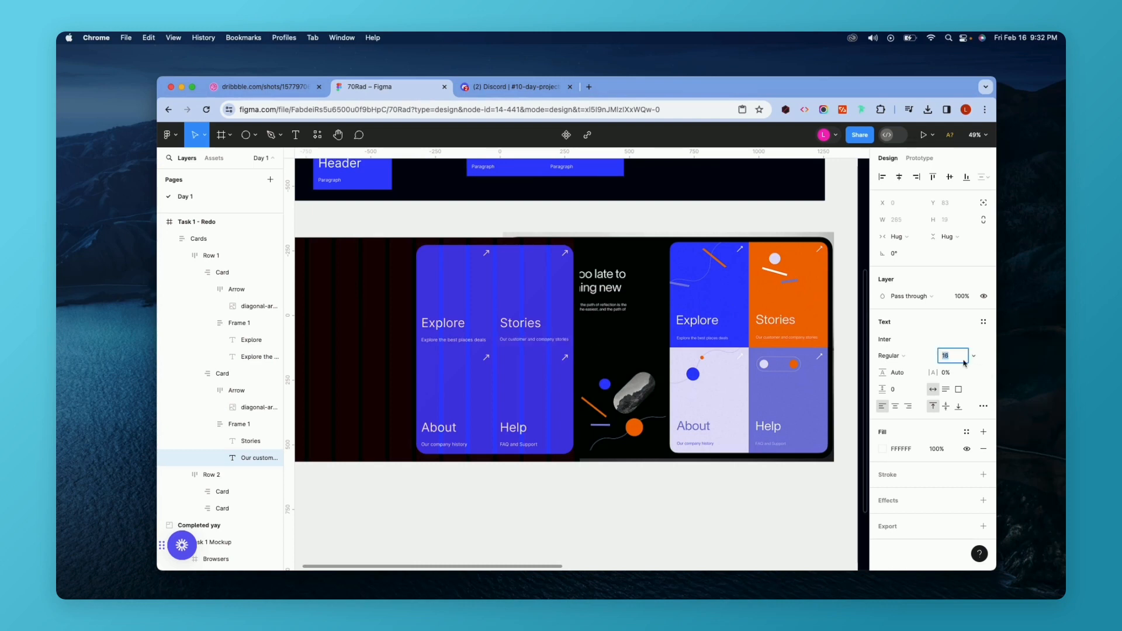
key("Up")
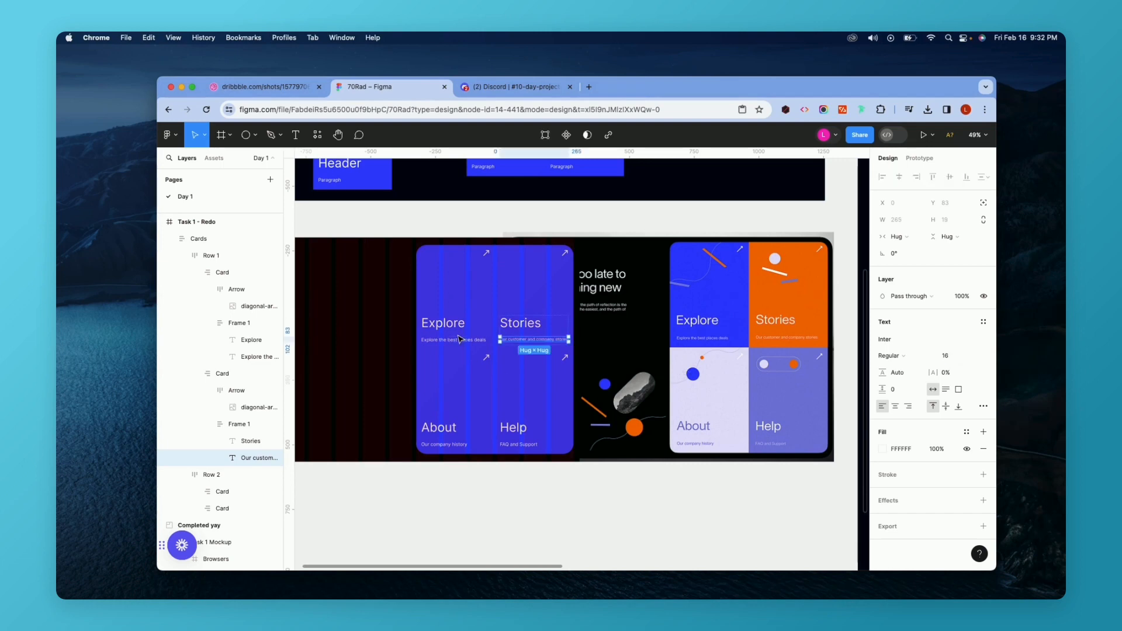
Set the Explore, Help and About paragraphs' font size to 16 as well.
left_click(455, 342)
left_click(947, 355)
key("Down")
left_click(507, 446)
left_click(947, 356)
key("Down")
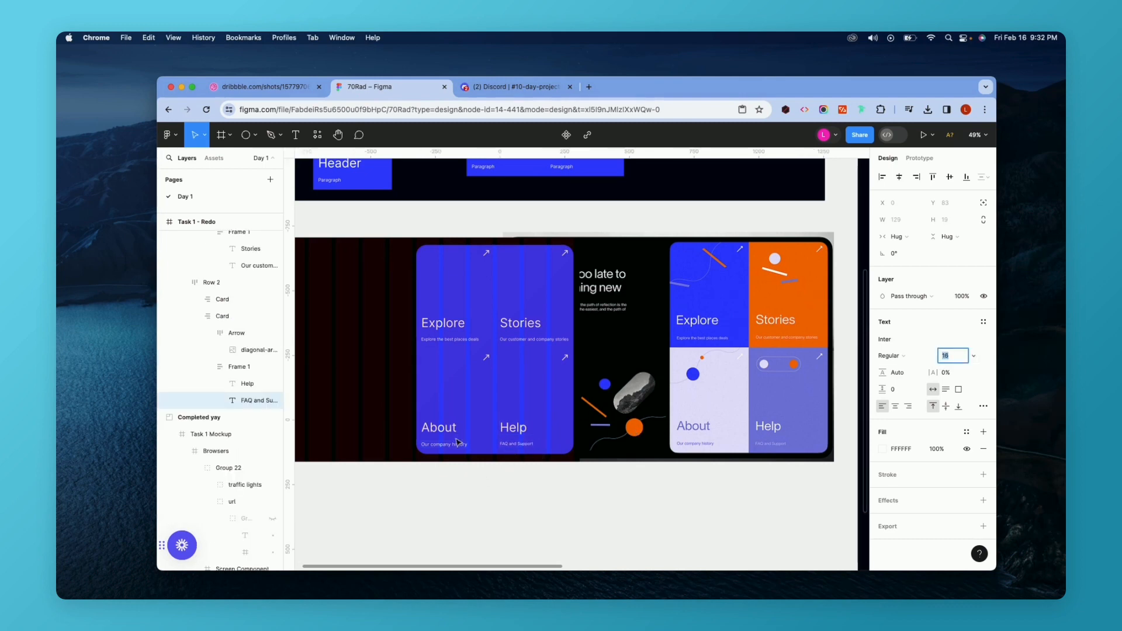
left_click(451, 445)
left_click(947, 355)
key("Down")
key("Down")
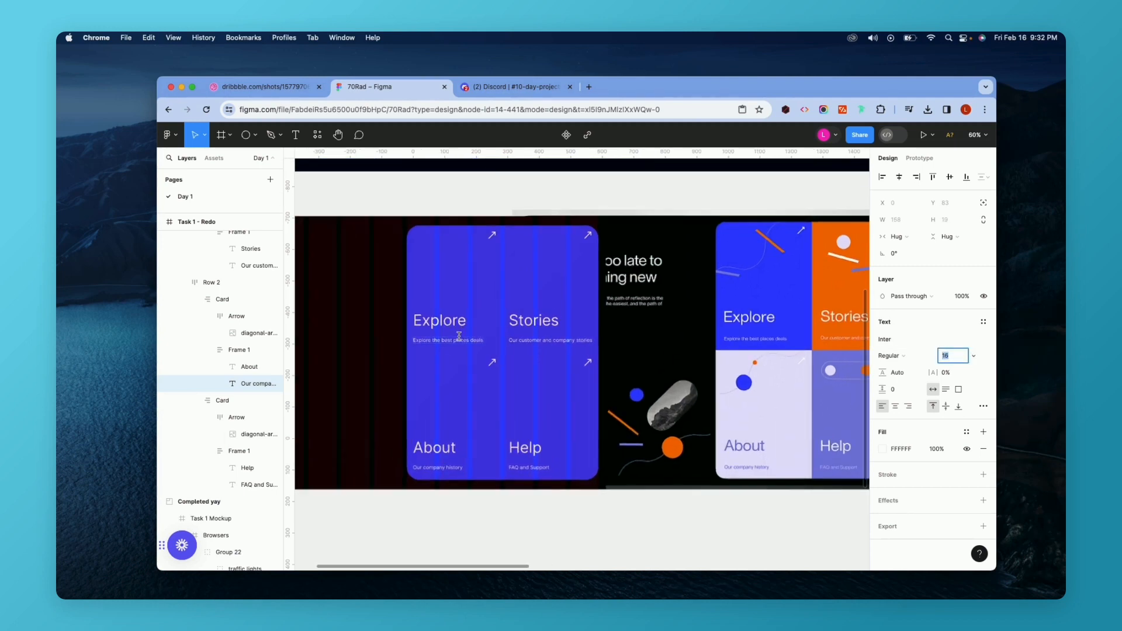
Change the Stories card's fill to the orange FF6D00 document color.
scroll(471, 294, "up", 3)
left_click(471, 294)
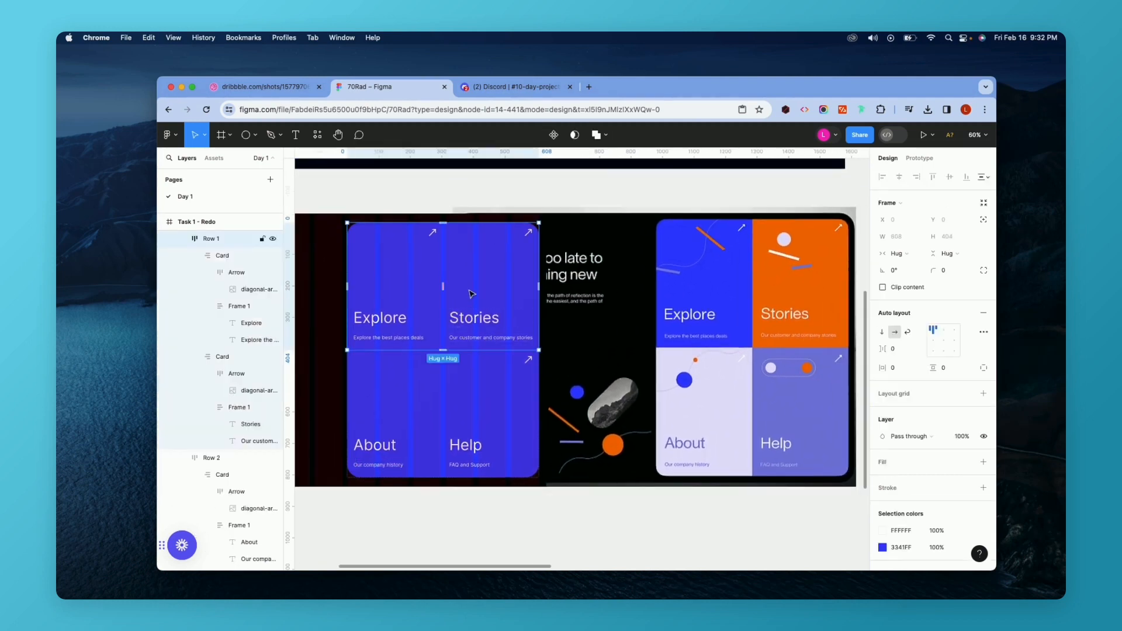
left_click(472, 294)
left_click(880, 480)
left_click(749, 447)
left_click(781, 514)
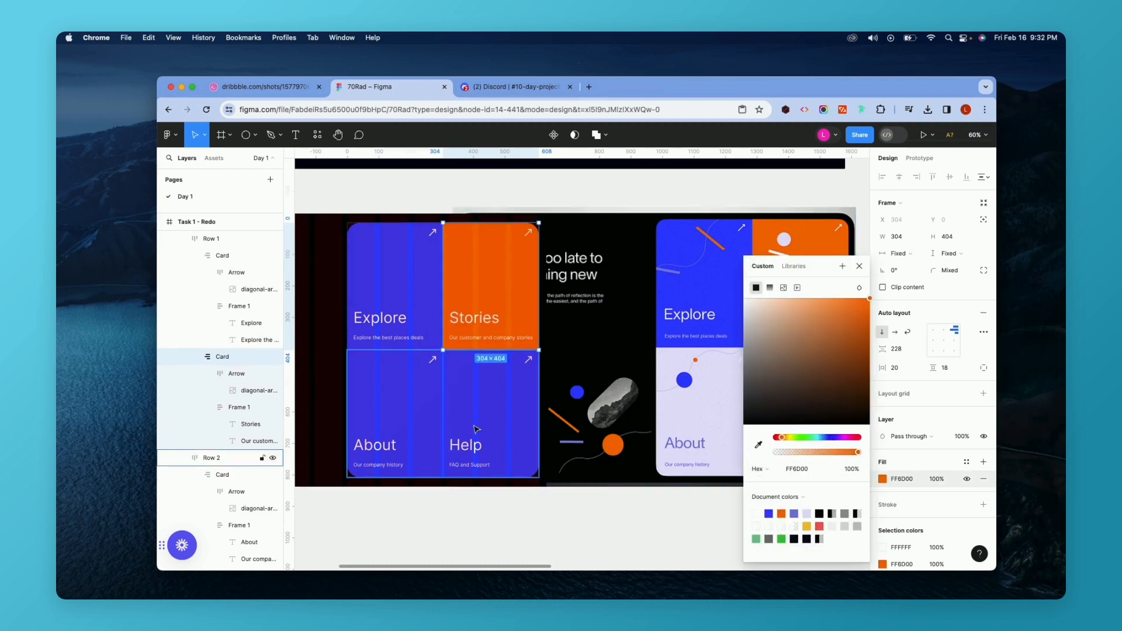
Change the About card's fill to the light lavender E6E1FE document color.
left_click(406, 405)
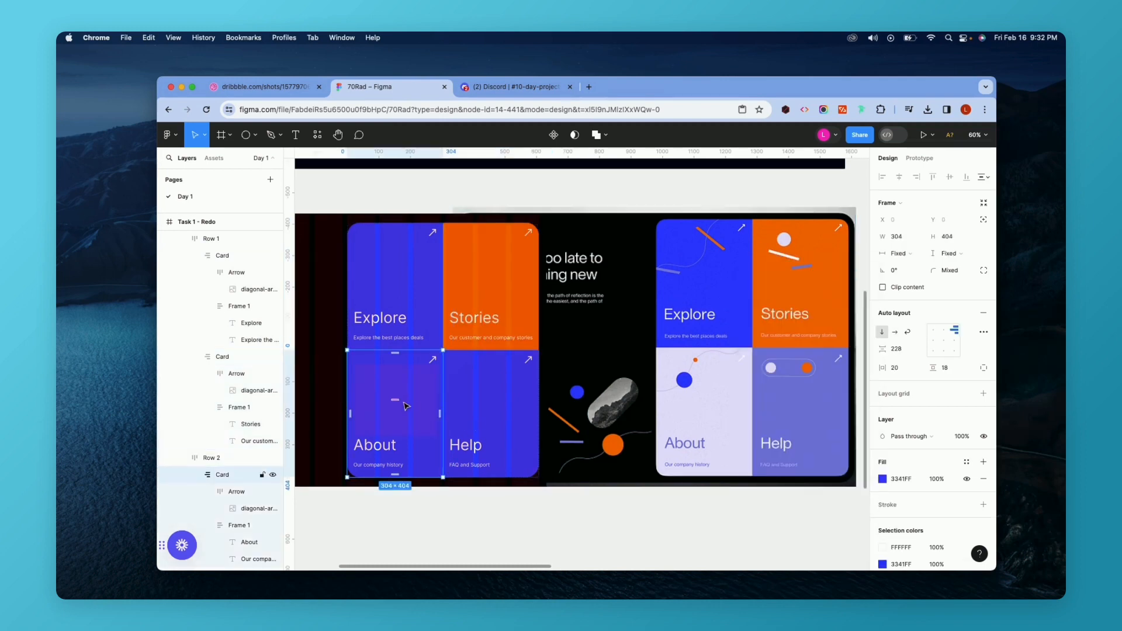
left_click(882, 482)
left_click(807, 513)
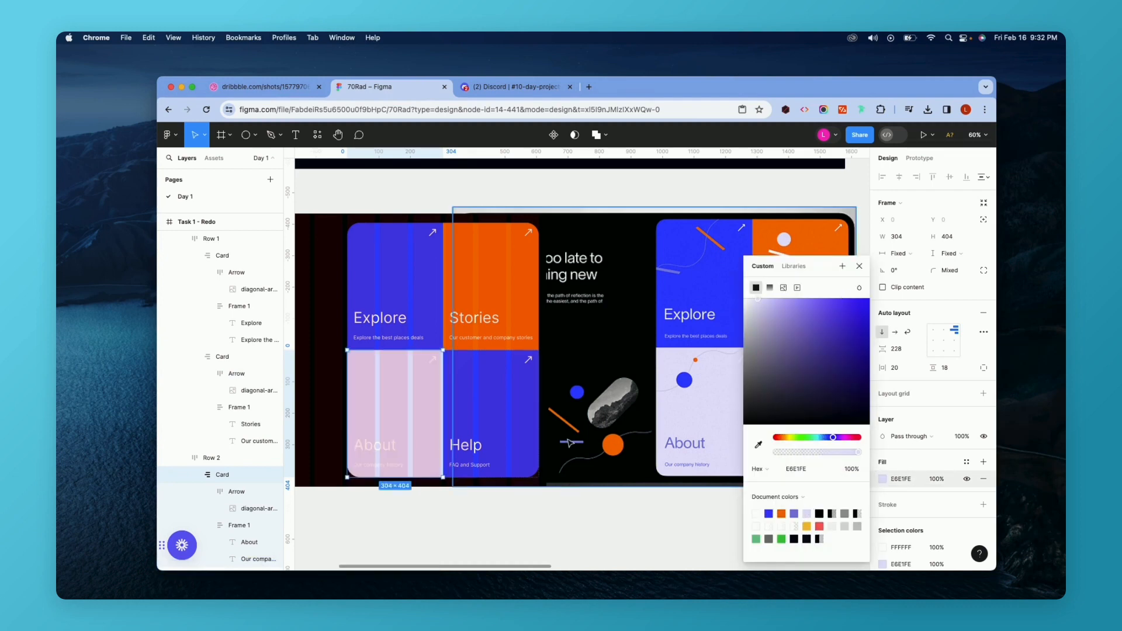
Recolor the About card's white text to the blue 3341FF document color.
scroll(915, 497, "down", 1)
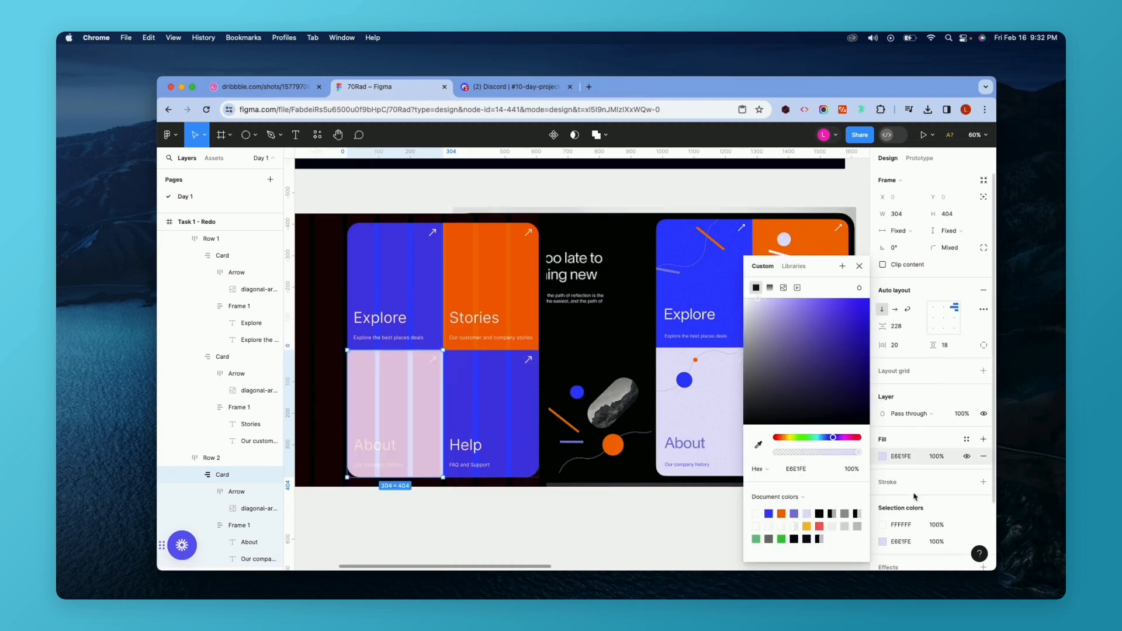
scroll(915, 497, "down", 5)
left_click(880, 468)
left_click(769, 513)
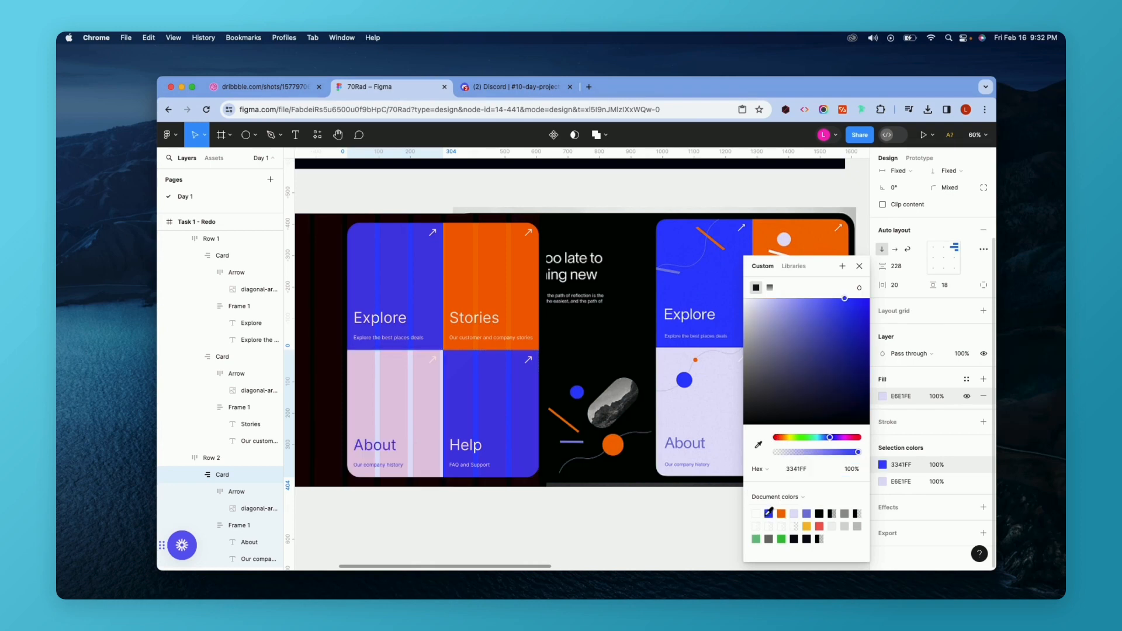
Change the Help card's fill to the purple 767CDE document color.
left_click(485, 435)
left_click(882, 397)
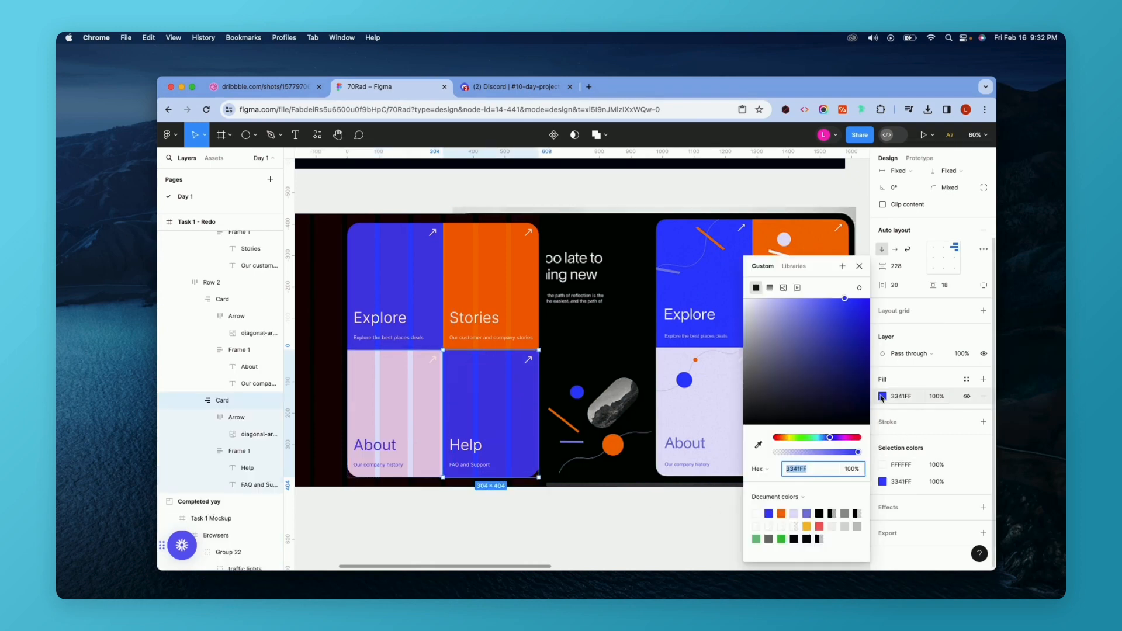
left_click(807, 513)
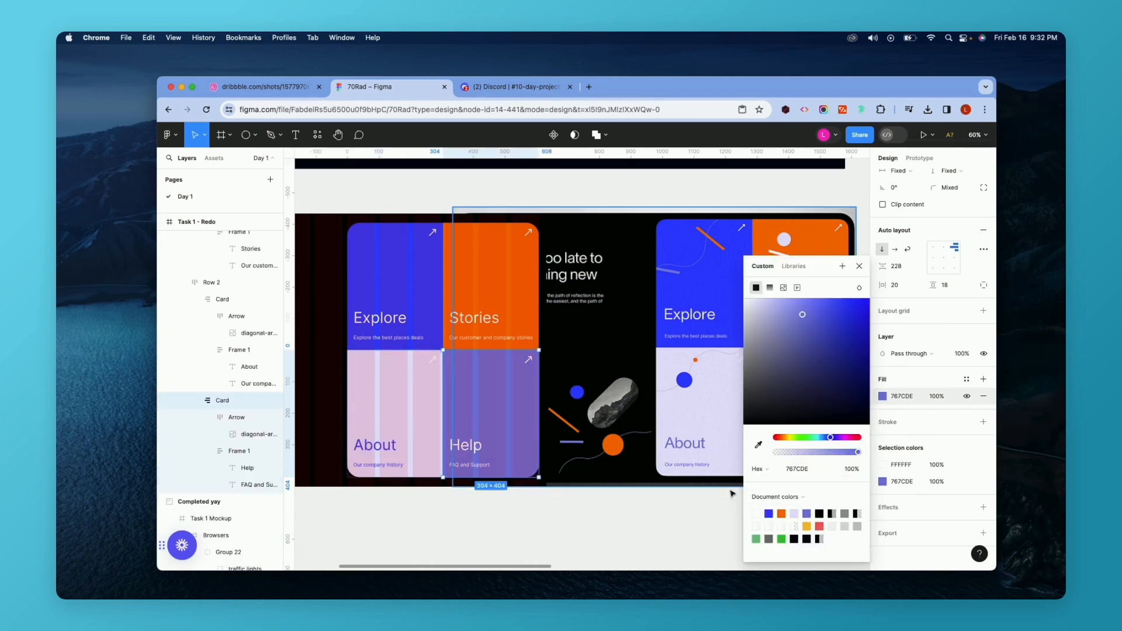
Move the reference mockup image out of the frame to sit below Task 1 - Redo for comparison.
left_click(664, 544)
scroll(664, 544, "down", 6)
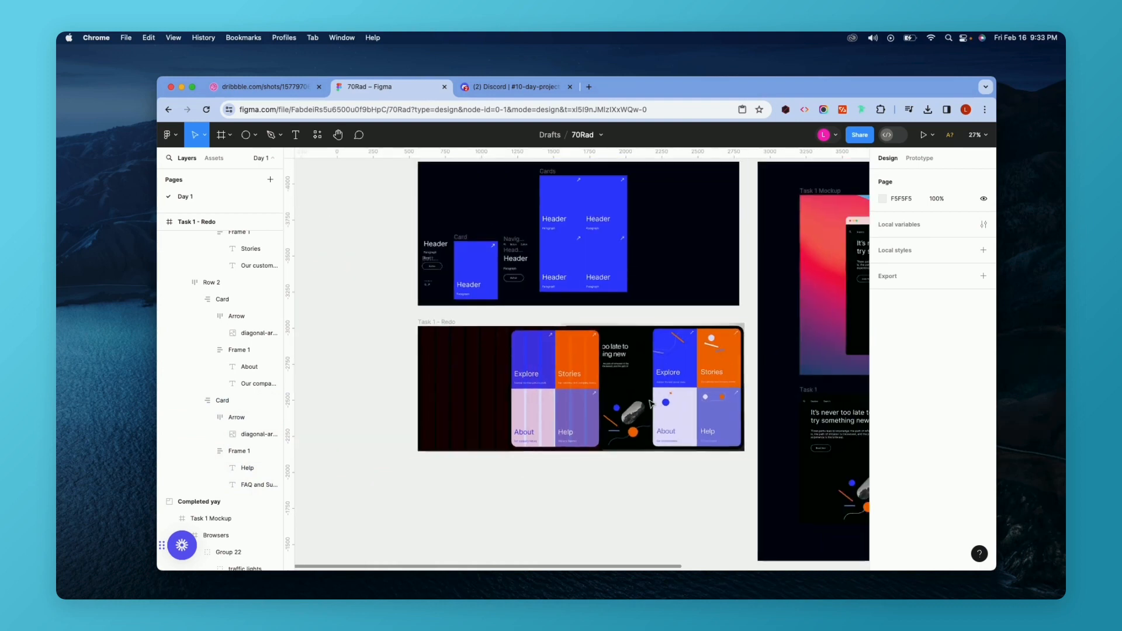
left_click(612, 556)
left_click_drag(612, 556, 515, 501)
scroll(515, 500, "up", 2)
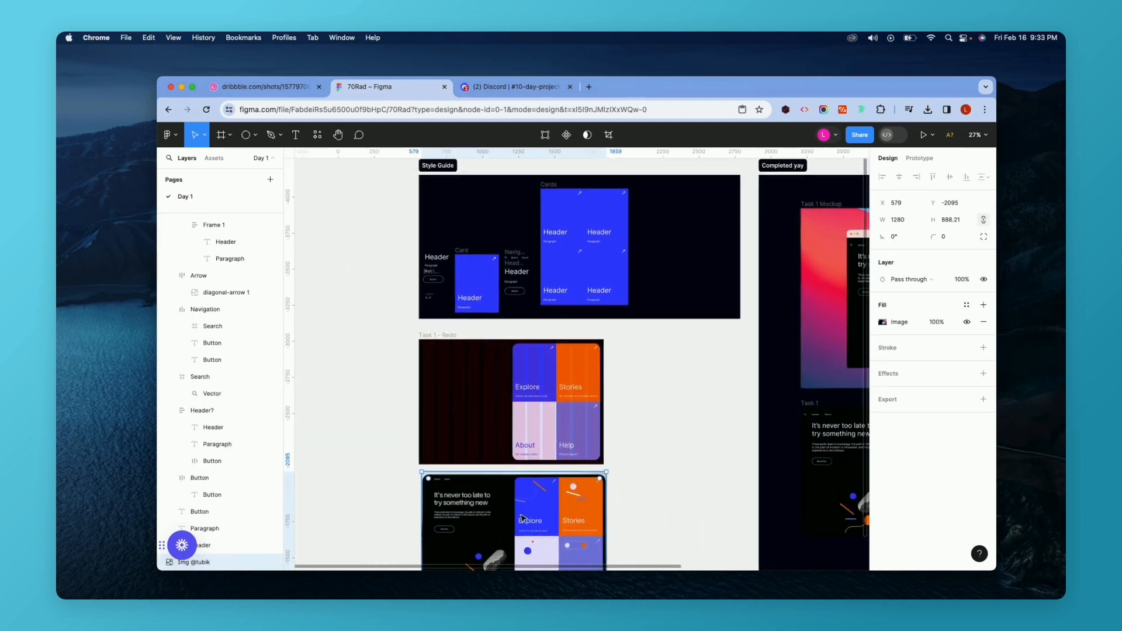
scroll(523, 517, "down", 1)
scroll(514, 515, "up", 2)
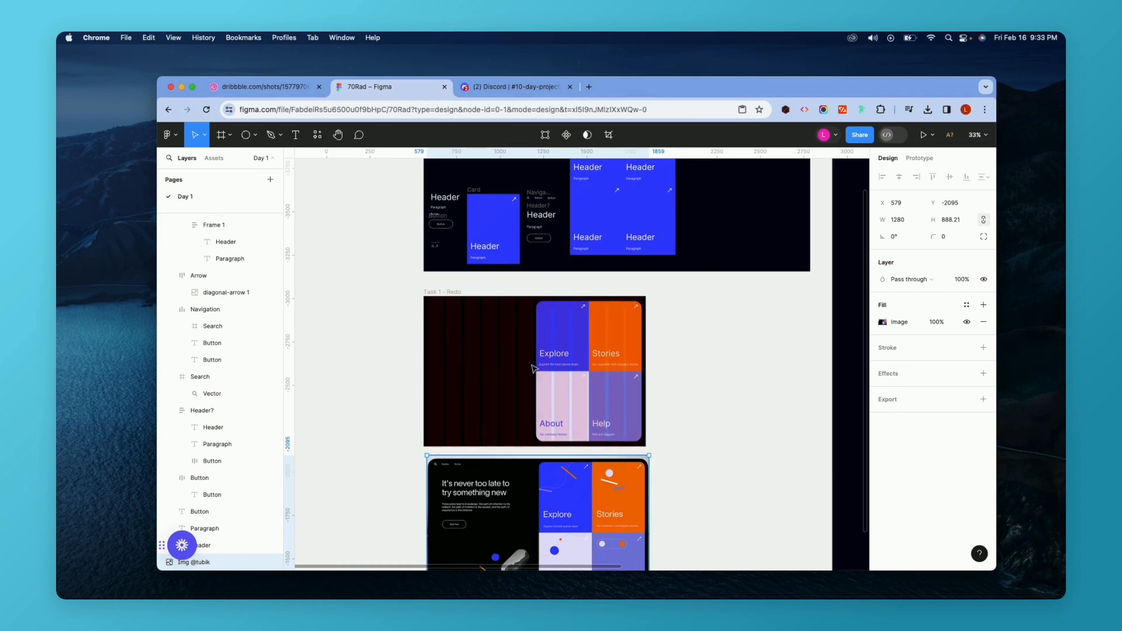
Duplicate the style guide's Navigation component and place the copy at the top left of the Task 1 - Redo frame.
scroll(531, 361, "left", 3)
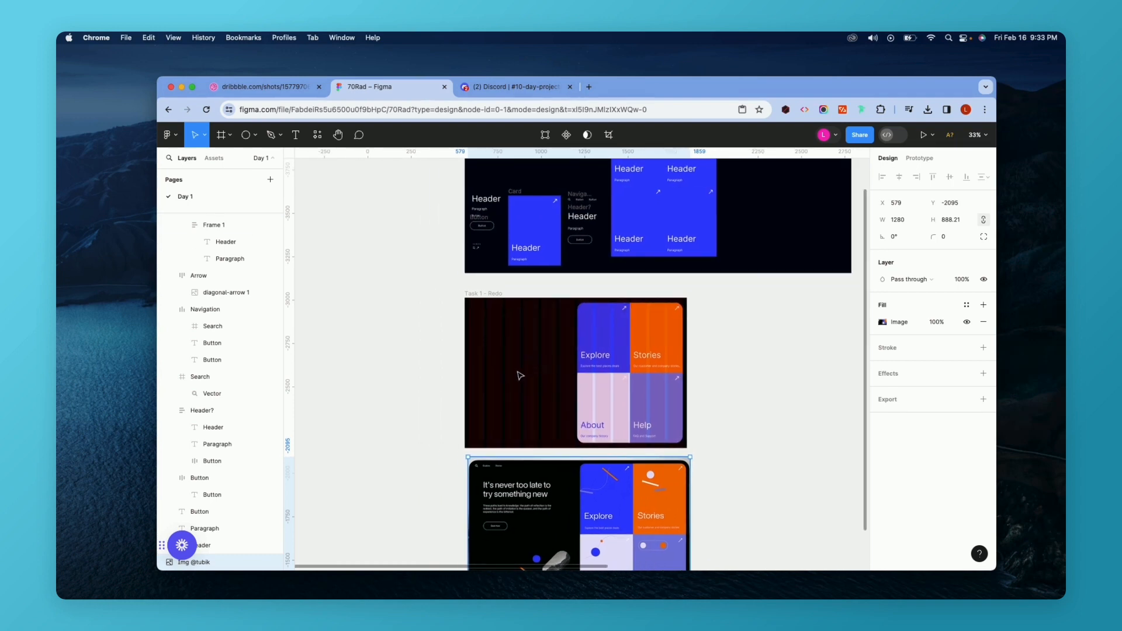
scroll(562, 279, "down", 1)
scroll(561, 279, "up", 3)
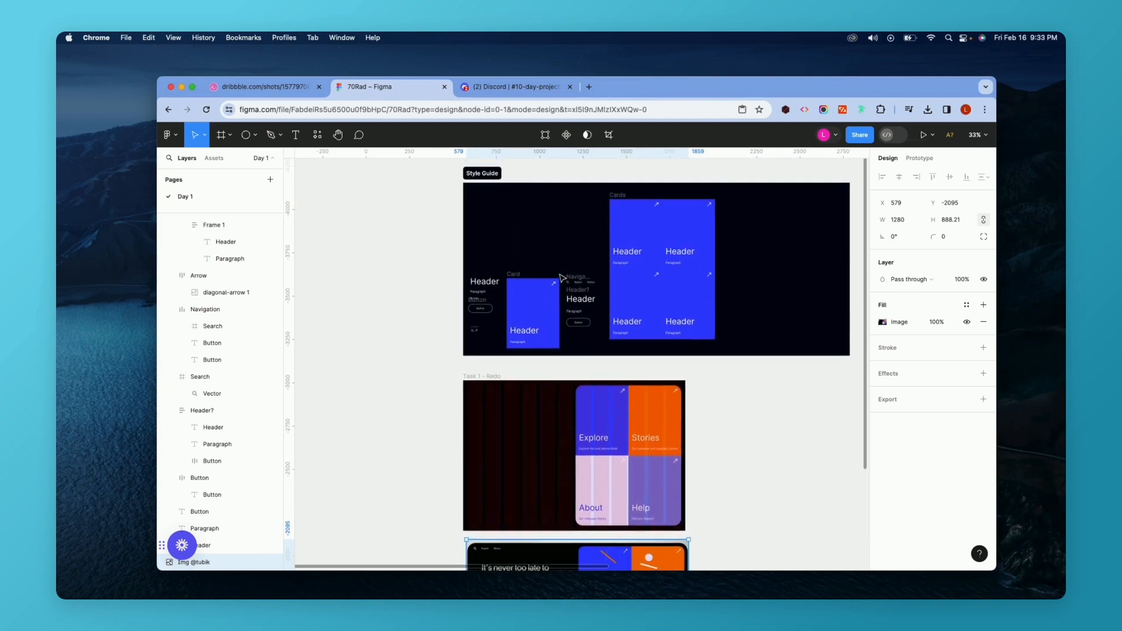
scroll(556, 282, "down", 2)
scroll(577, 272, "up", 5)
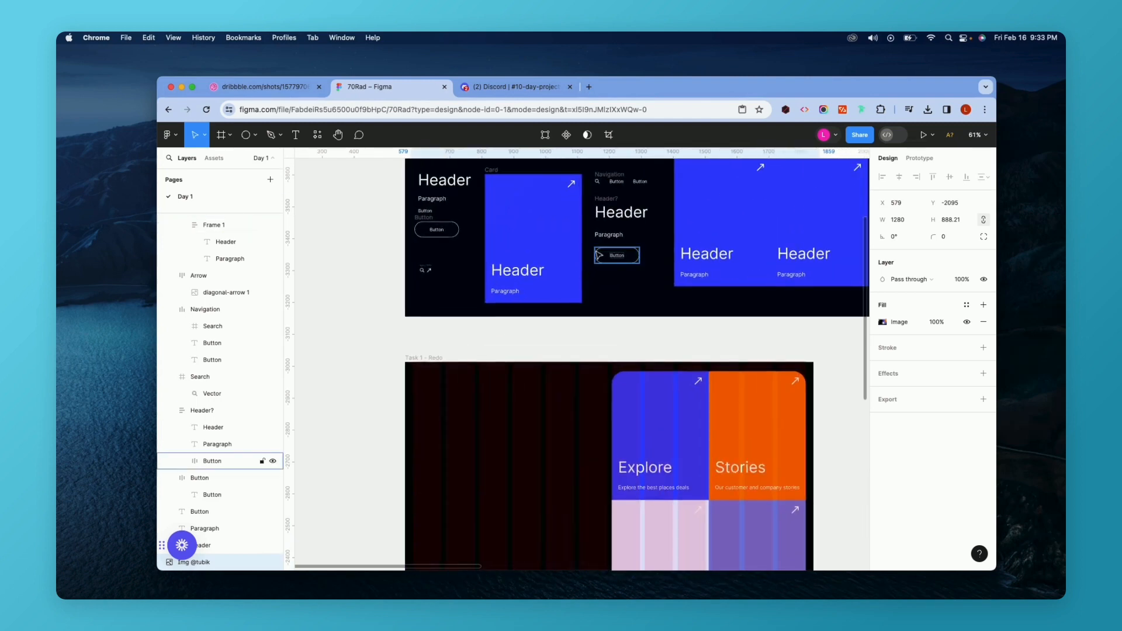
scroll(617, 252, "down", 1)
scroll(620, 170, "up", 1)
left_click(626, 178)
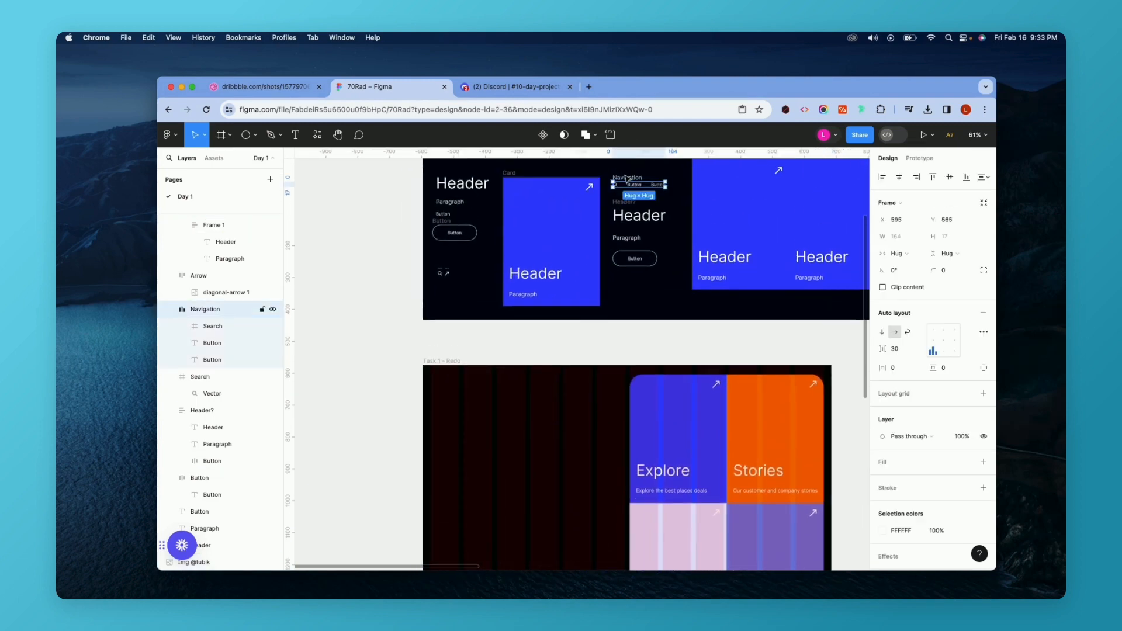
key("super+d")
left_click_drag(801, 178, 334, 392)
scroll(549, 218, "left", 1)
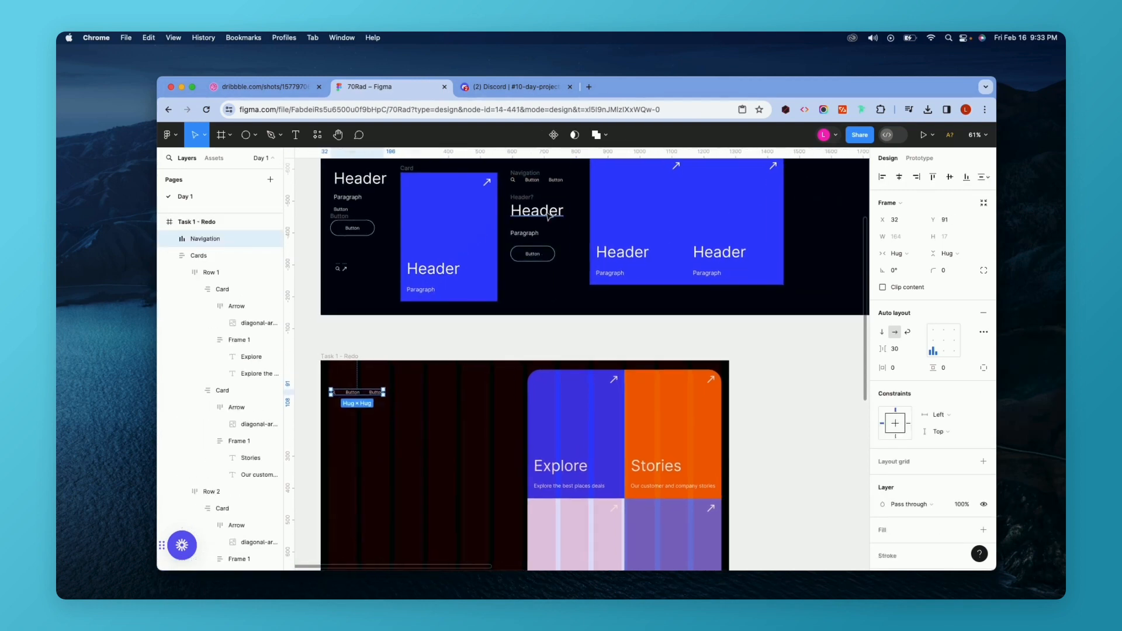
Duplicate the style guide's Header? block and place the copy below the navigation in the Task 1 - Redo frame.
left_click(548, 218)
key("super+d")
left_click_drag(790, 203, 401, 392)
scroll(401, 392, "up", 5)
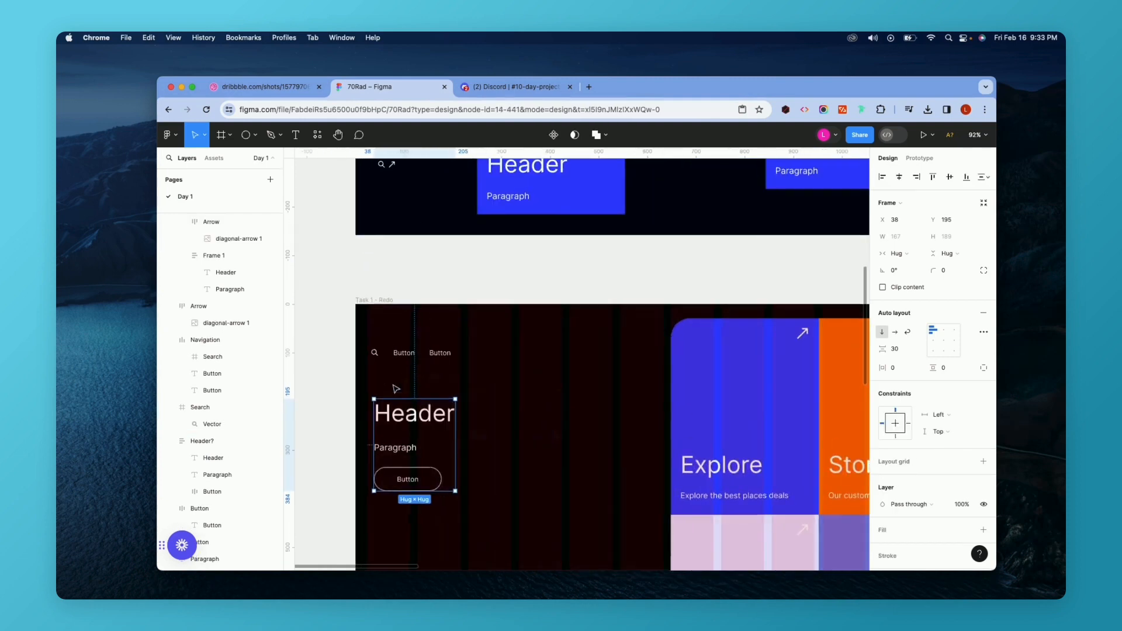
Select the Navigation and Cards groups and left-align them.
scroll(395, 388, "up", 4)
left_click(378, 350)
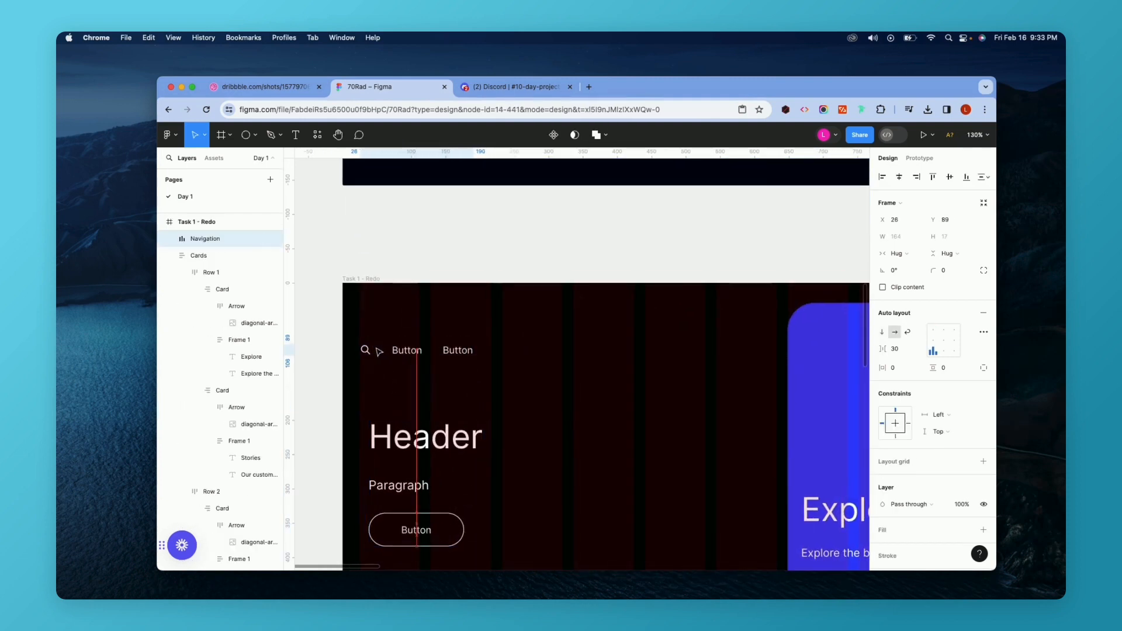
left_click(779, 322, "shift")
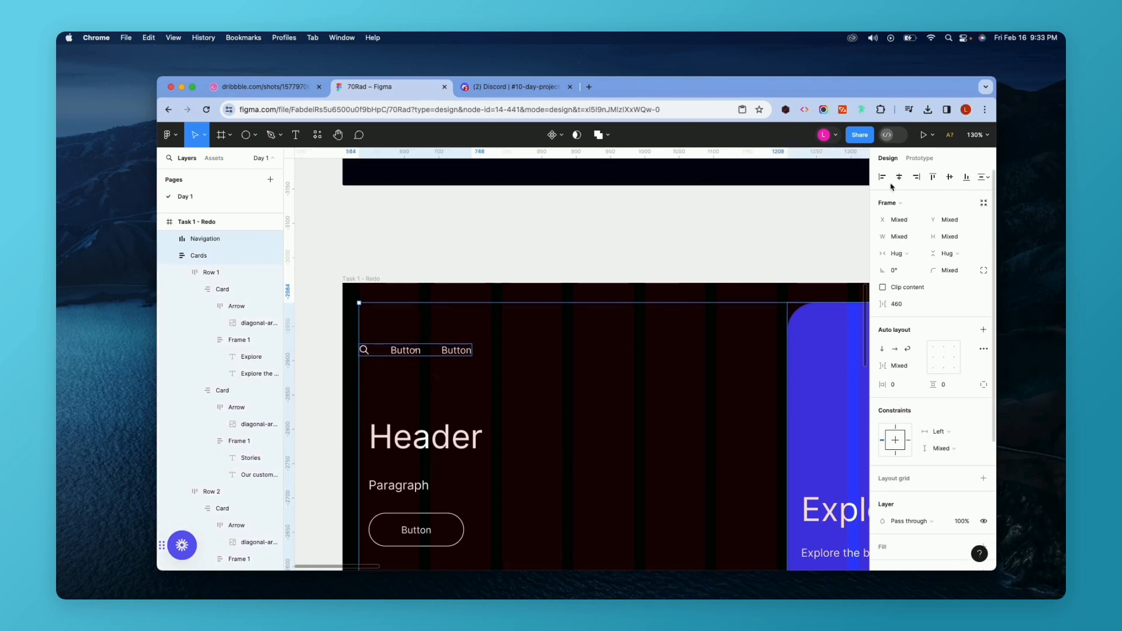
left_click(933, 176)
left_click(477, 393)
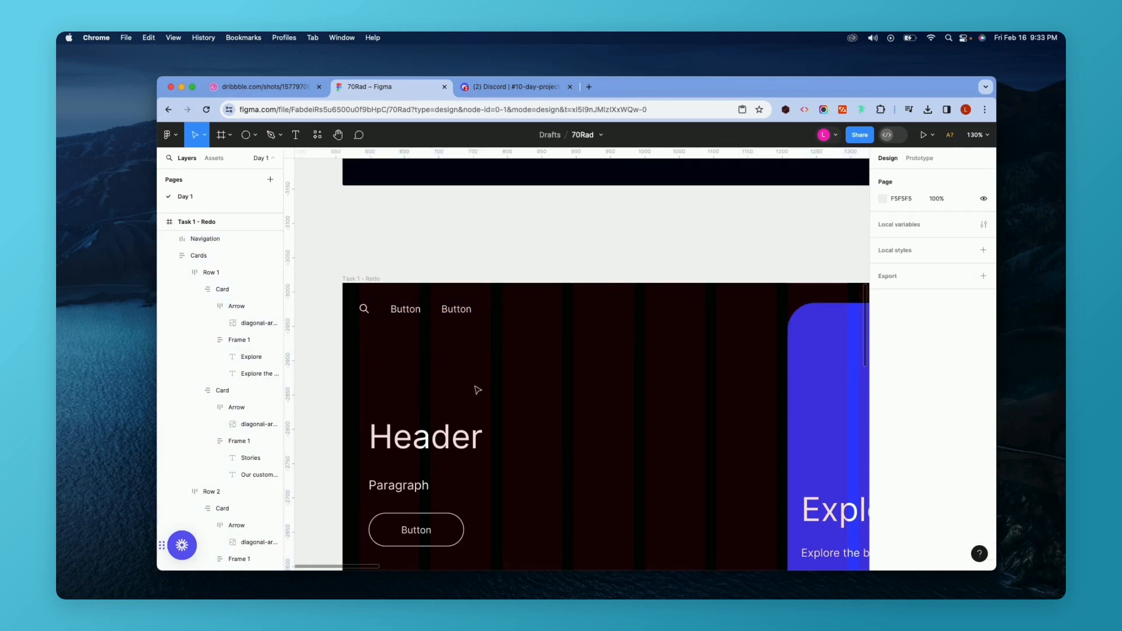
Reposition the Header? block near the top left of the Task 1 - Redo frame, under the navigation.
scroll(477, 395, "down", 3)
scroll(477, 396, "down", 4)
scroll(476, 396, "up", 10)
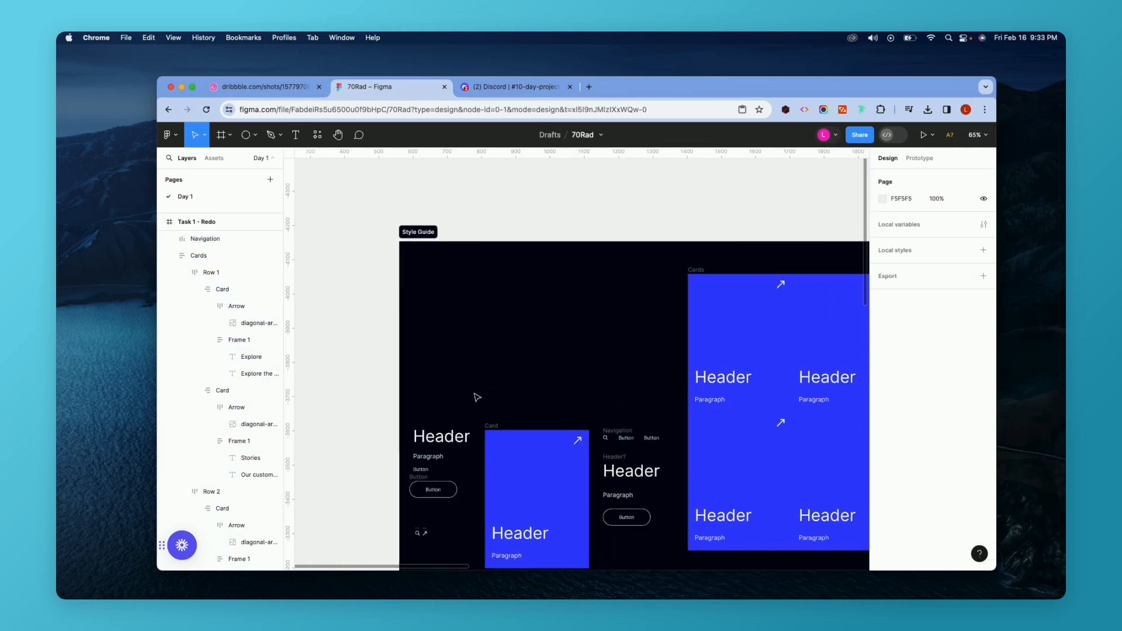
scroll(477, 398, "down", 10)
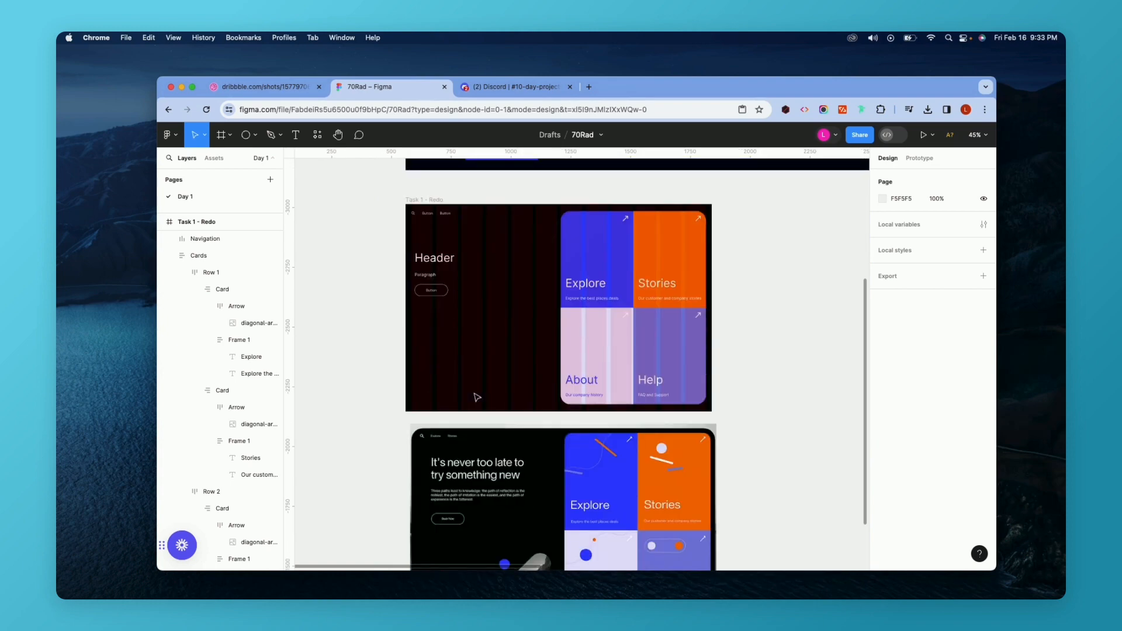
scroll(477, 397, "up", 5)
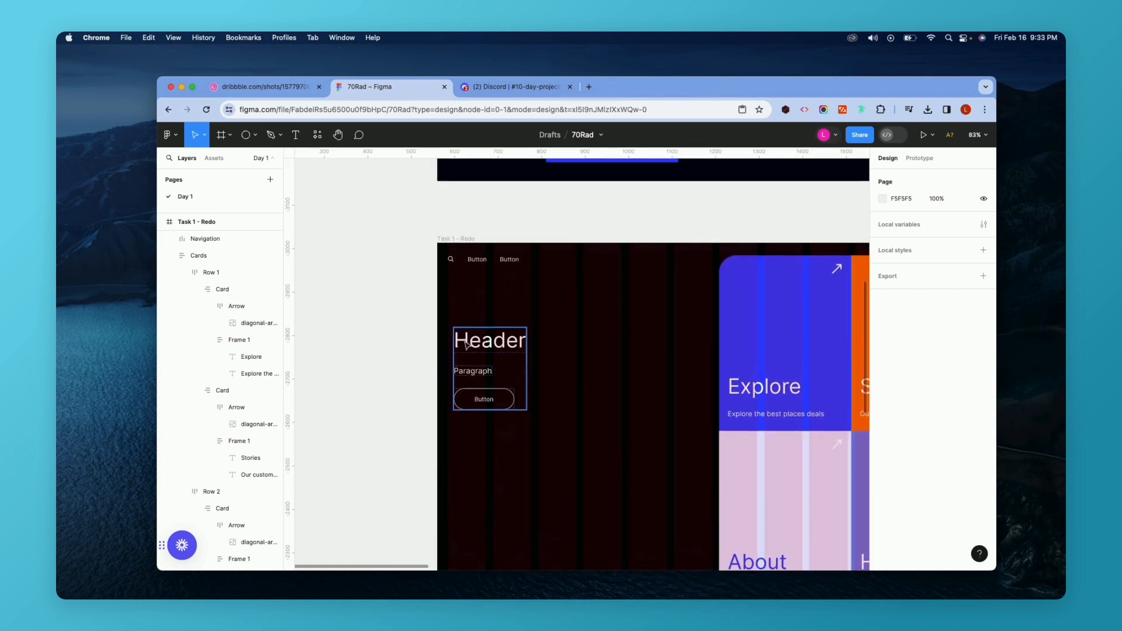
left_click(465, 345)
scroll(467, 342, "up", 3)
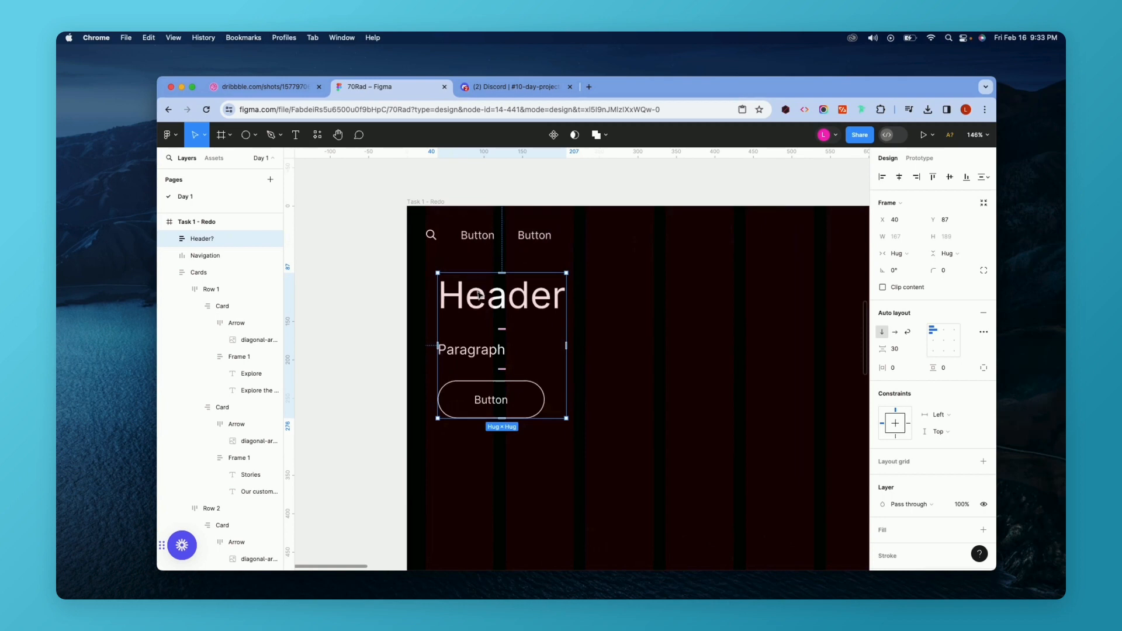
scroll(478, 294, "up", 4)
left_click_drag(463, 292, 507, 262)
scroll(506, 263, "down", 5)
scroll(506, 260, "down", 6)
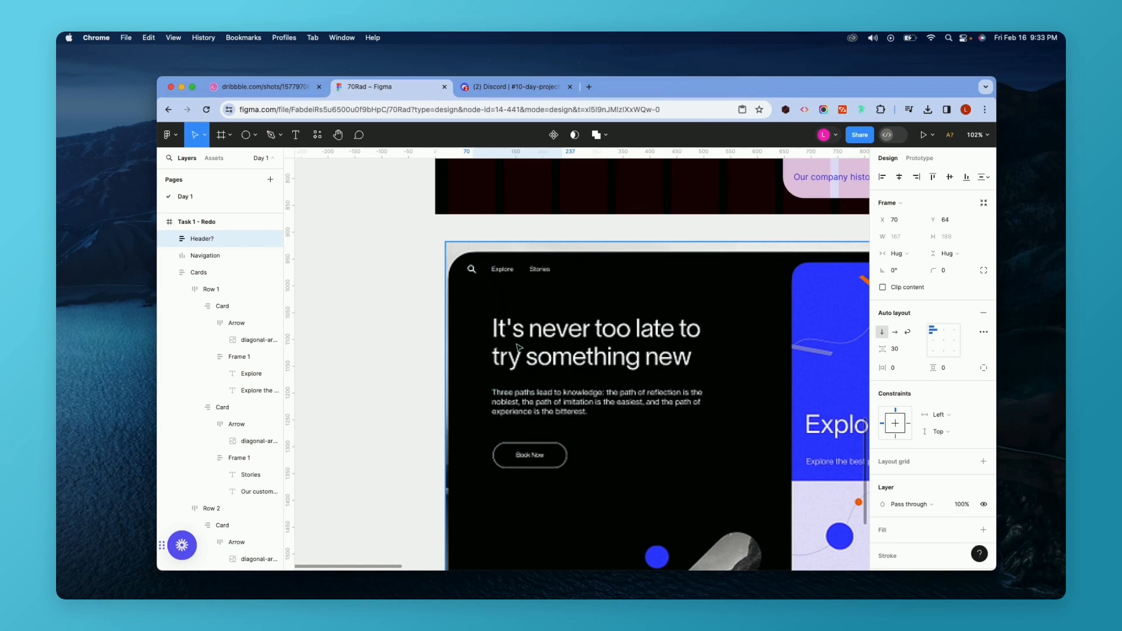
scroll(532, 445, "up", 3)
scroll(533, 444, "down", 5)
scroll(532, 445, "up", 3)
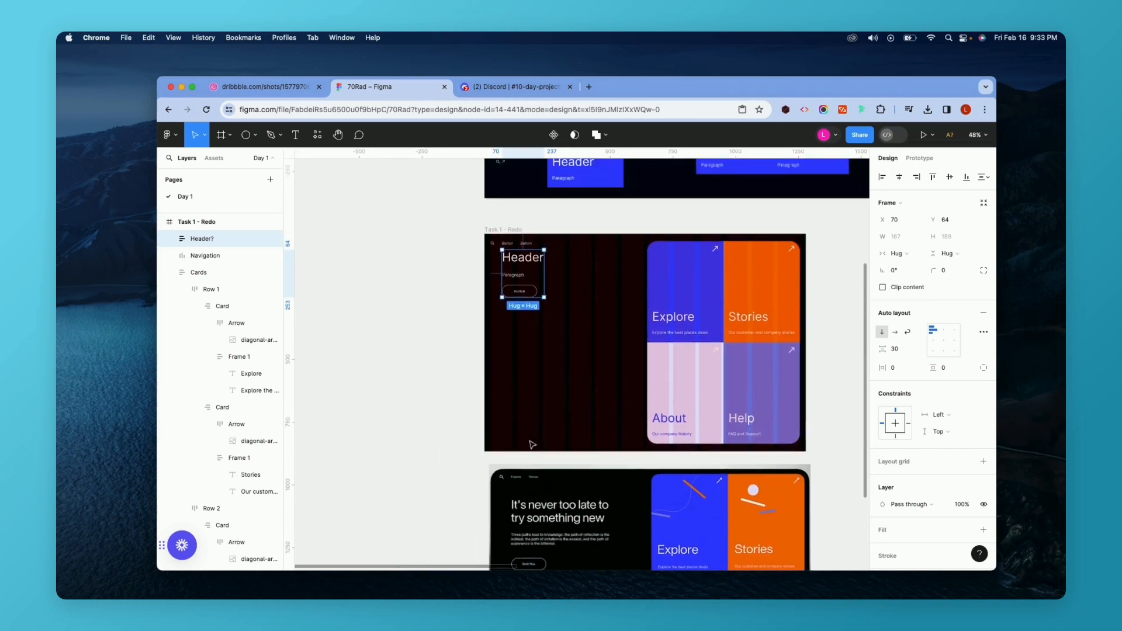
scroll(520, 281, "up", 5)
scroll(519, 281, "up", 5)
left_click_drag(498, 291, 496, 298)
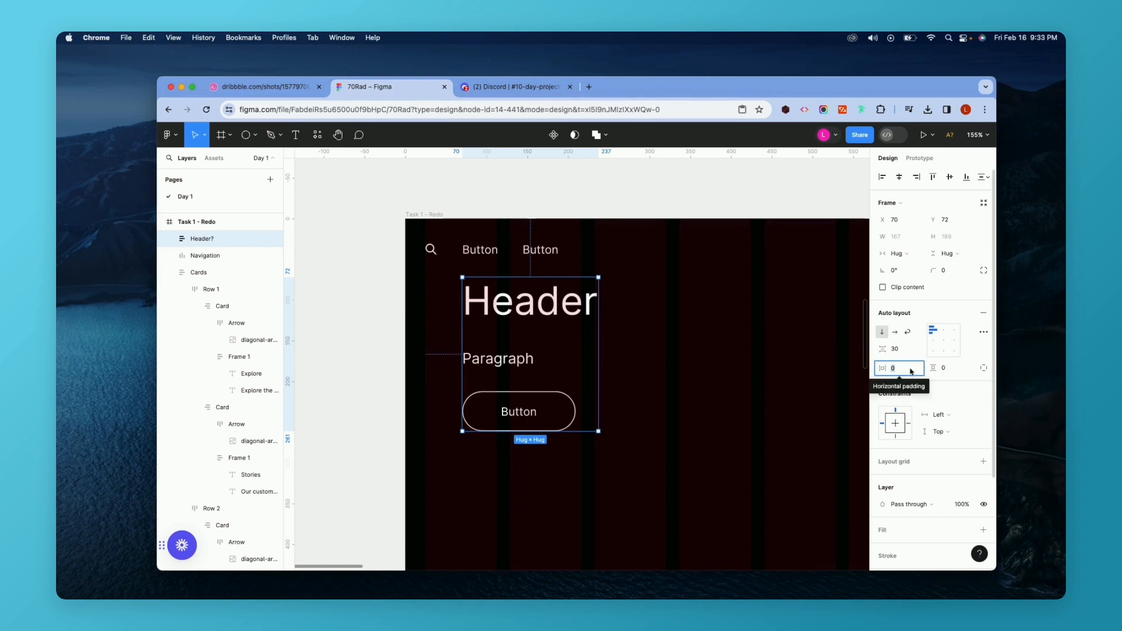
Set the Header? block's horizontal padding to 40 on the left and 0 on the right.
type("40")
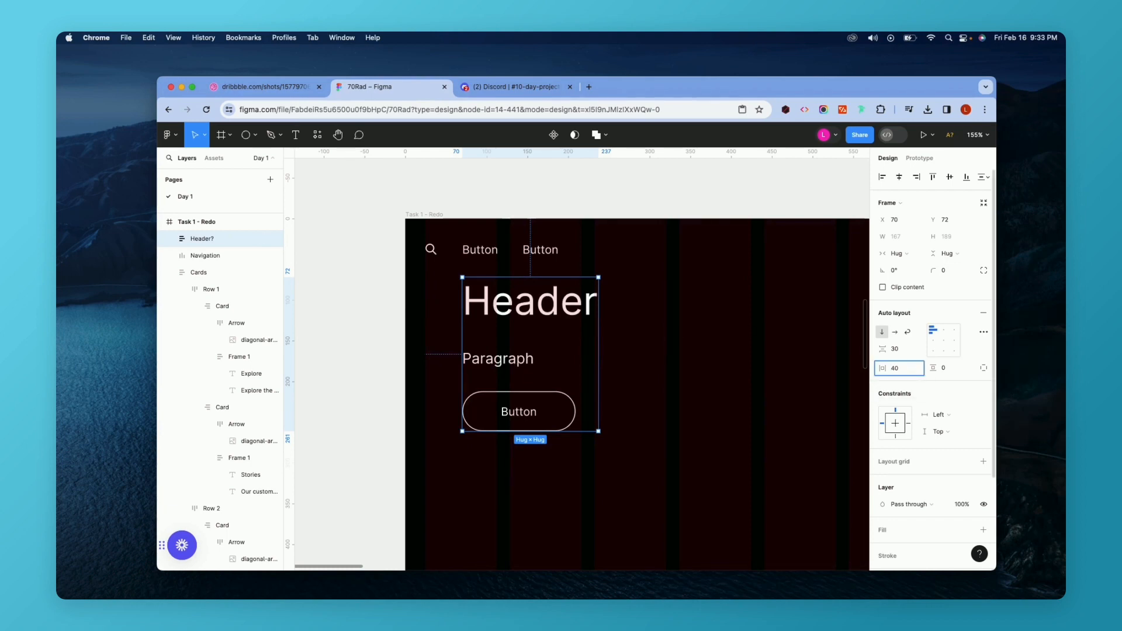
type(", 0")
key("Return")
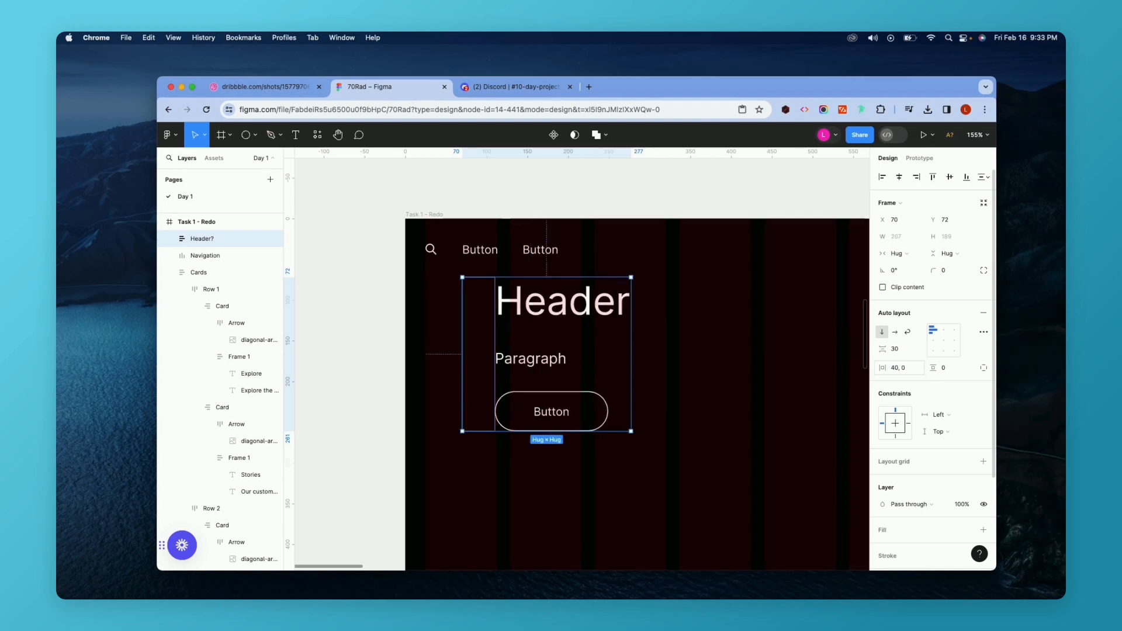
Move the Header? block left to about x 24 and widen its left padding to about 46.
left_click_drag(554, 300, 518, 299)
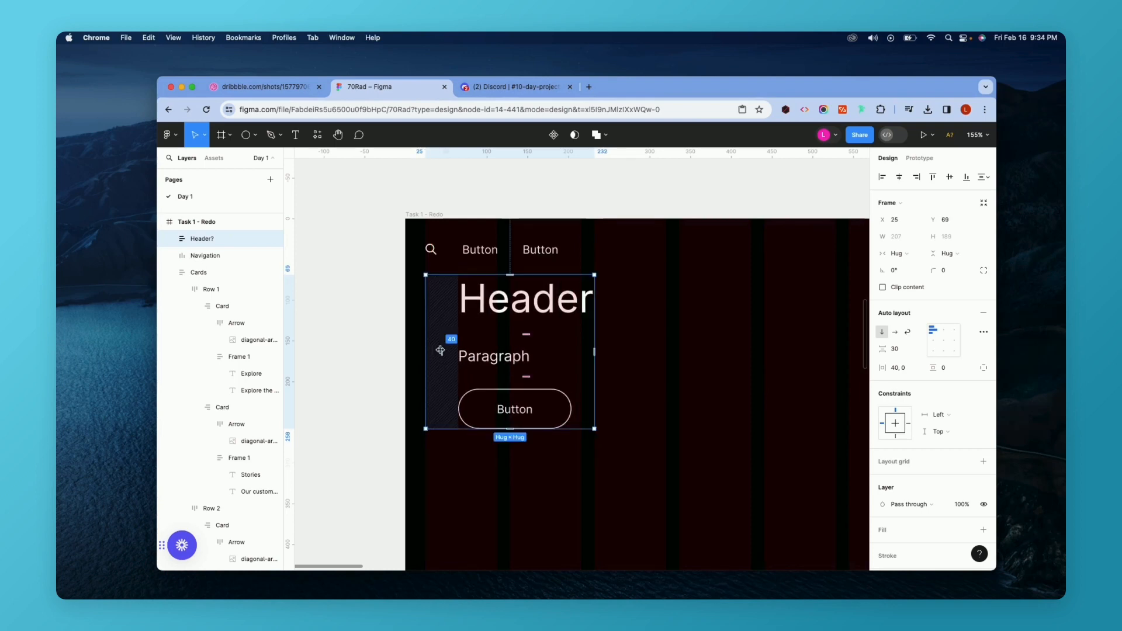
scroll(427, 331, "up", 5)
left_click_drag(466, 284, 463, 308)
scroll(464, 307, "down", 3)
left_click_drag(450, 411, 458, 404)
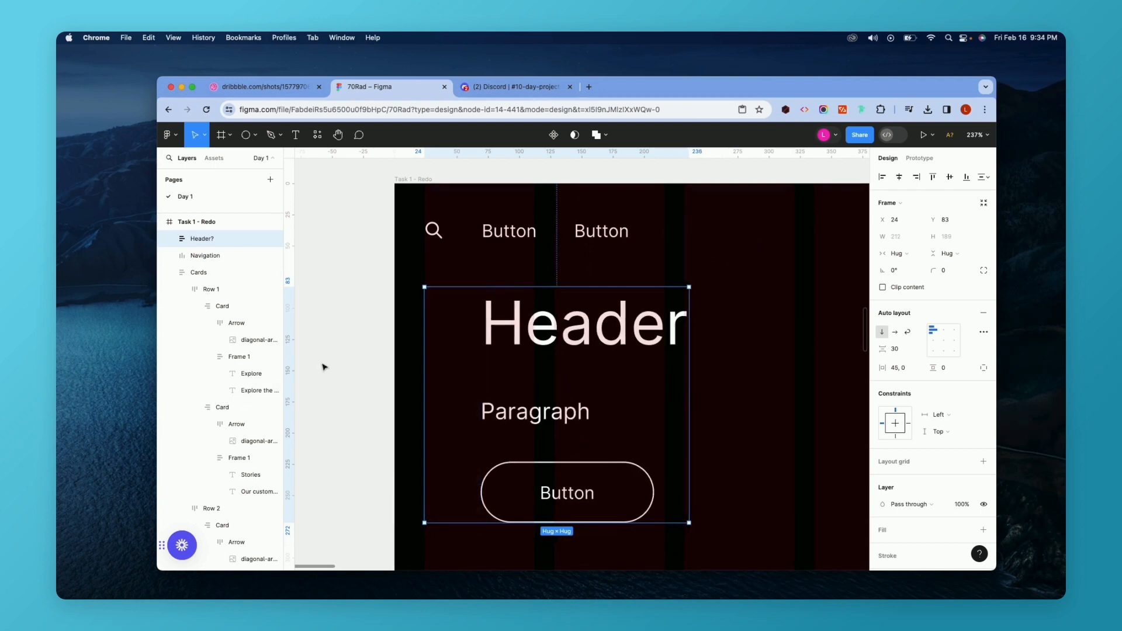
left_click_drag(287, 372, 484, 355)
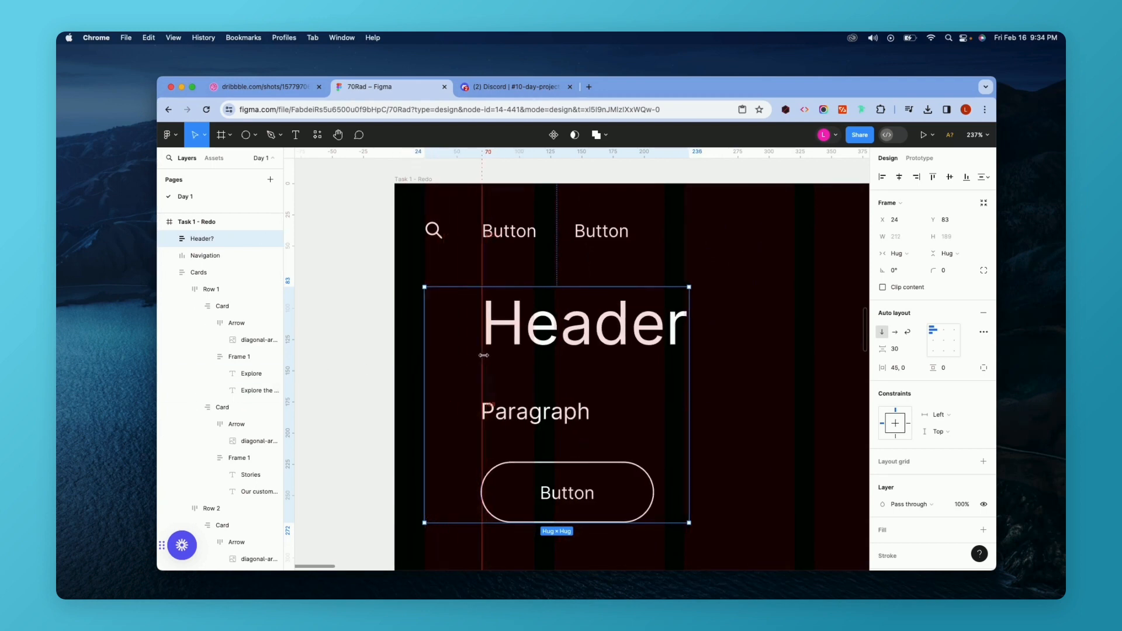
scroll(454, 401, "up", 10)
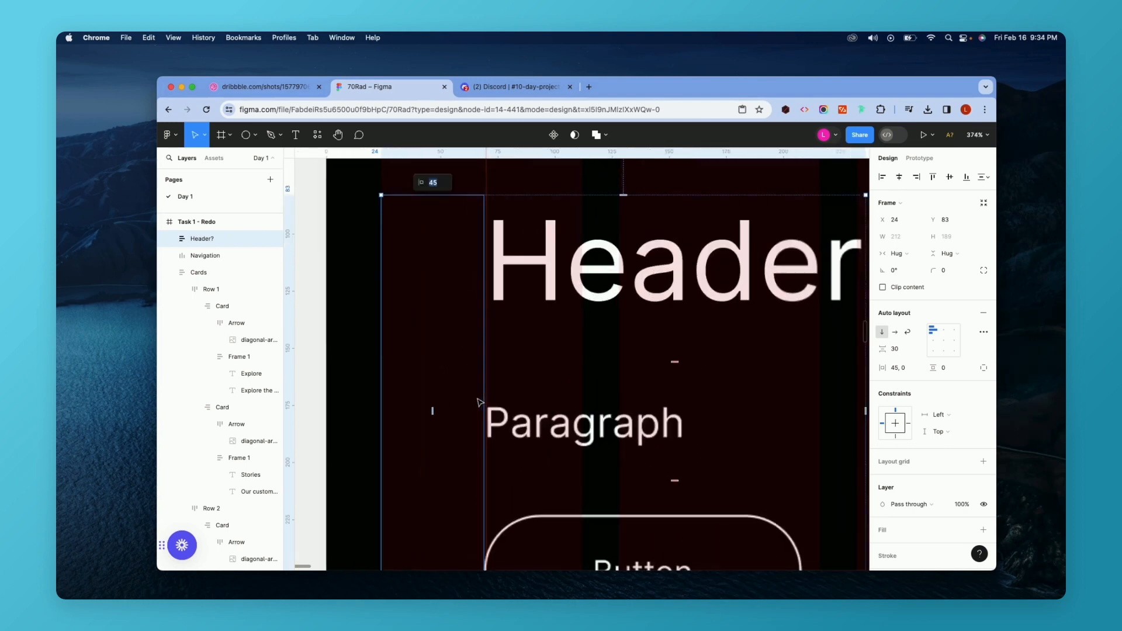
mouse_move(363, 433)
left_mouse_down()
mouse_move(345, 436)
mouse_move(359, 436)
left_mouse_up()
scroll(359, 436, "down", 10)
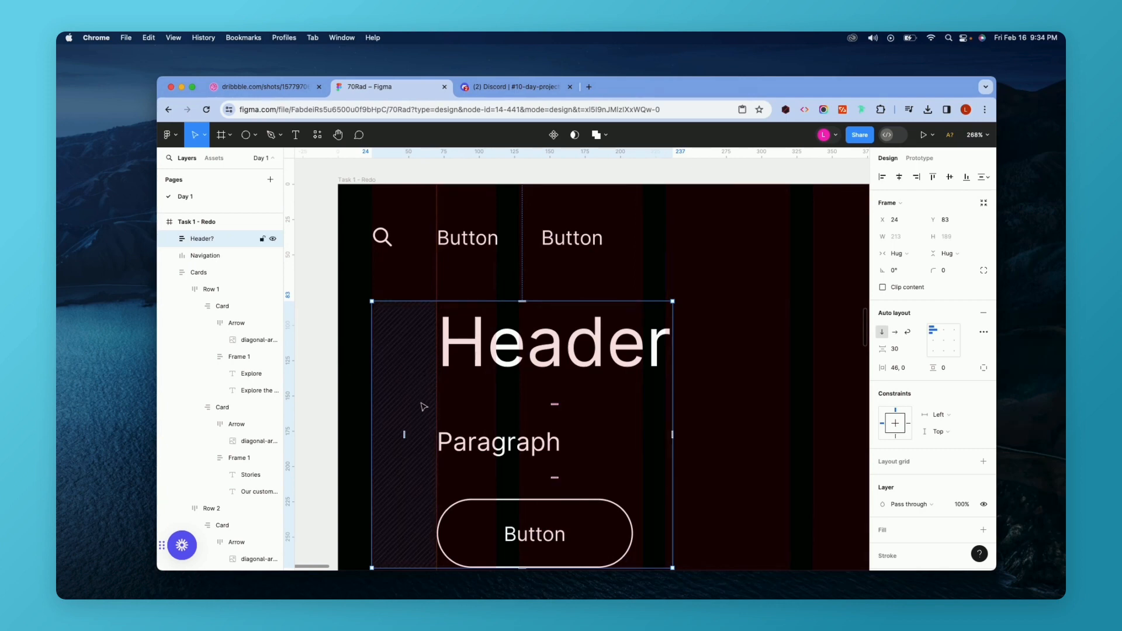
left_click_drag(403, 433, 404, 434)
Delete the vertical ruler guide from the canvas.
scroll(403, 436, "down", 10)
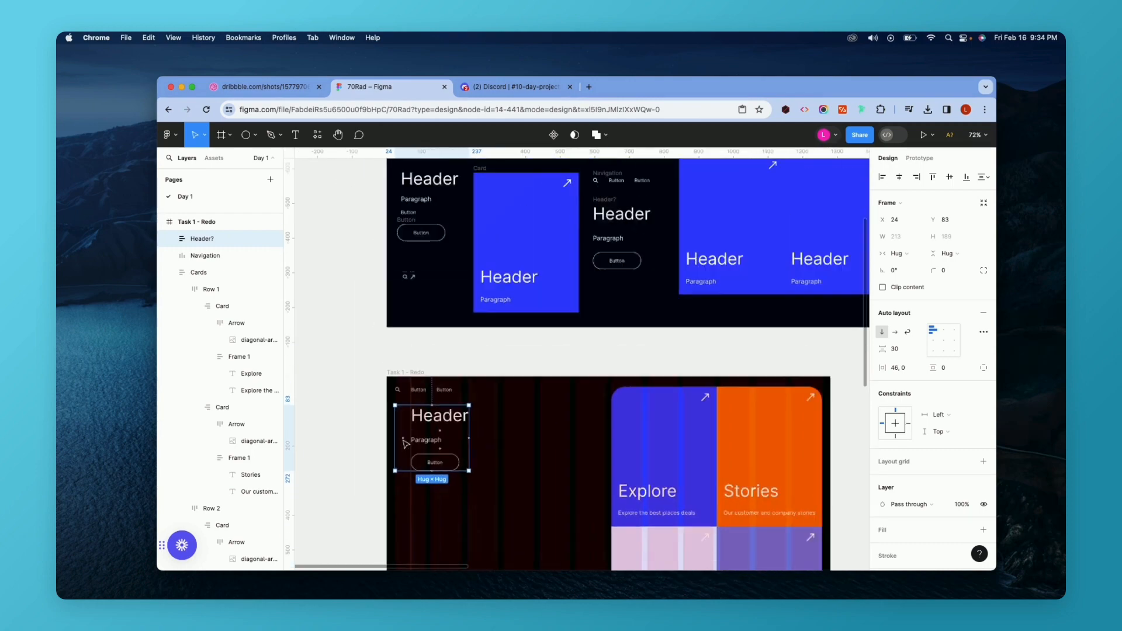
scroll(405, 443, "up", 2)
scroll(406, 444, "down", 10)
scroll(405, 444, "up", 2)
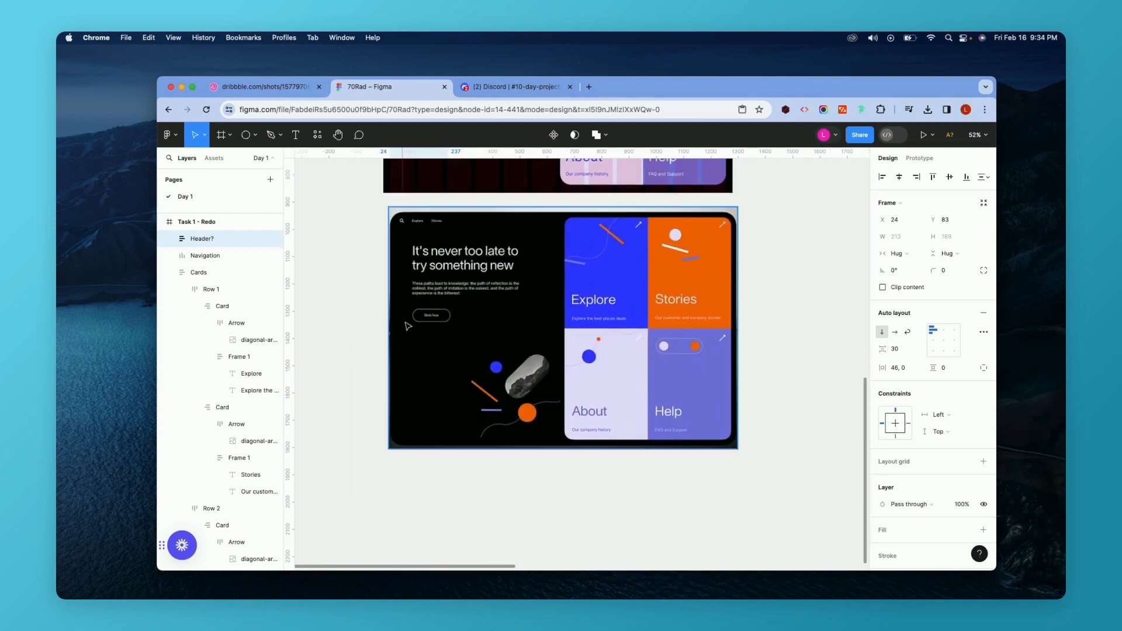
scroll(410, 330, "up", 5)
scroll(419, 378, "up", 4)
left_click(426, 385)
left_click(415, 384)
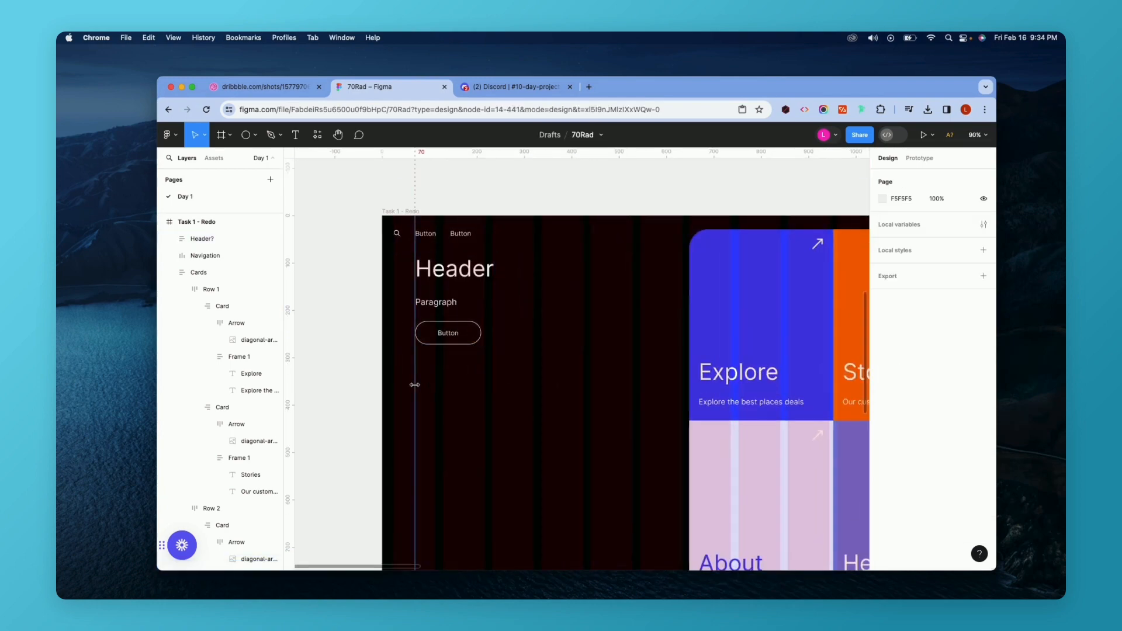
key("Delete")
Draw a rectangle about 44 by 50 px in the reference mockup to gauge the gap above the Book Now button.
scroll(453, 307, "down", 5)
scroll(453, 306, "down", 1)
scroll(453, 306, "up", 3)
scroll(453, 307, "down", 4)
scroll(453, 307, "down", 3)
scroll(453, 306, "up", 1)
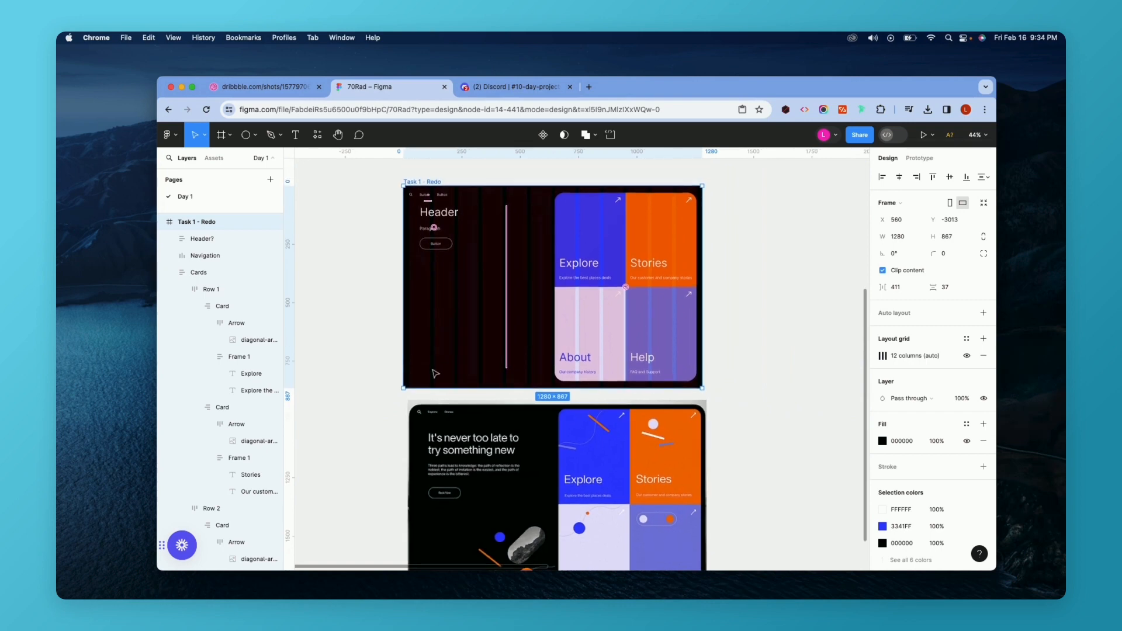
scroll(445, 462, "up", 6)
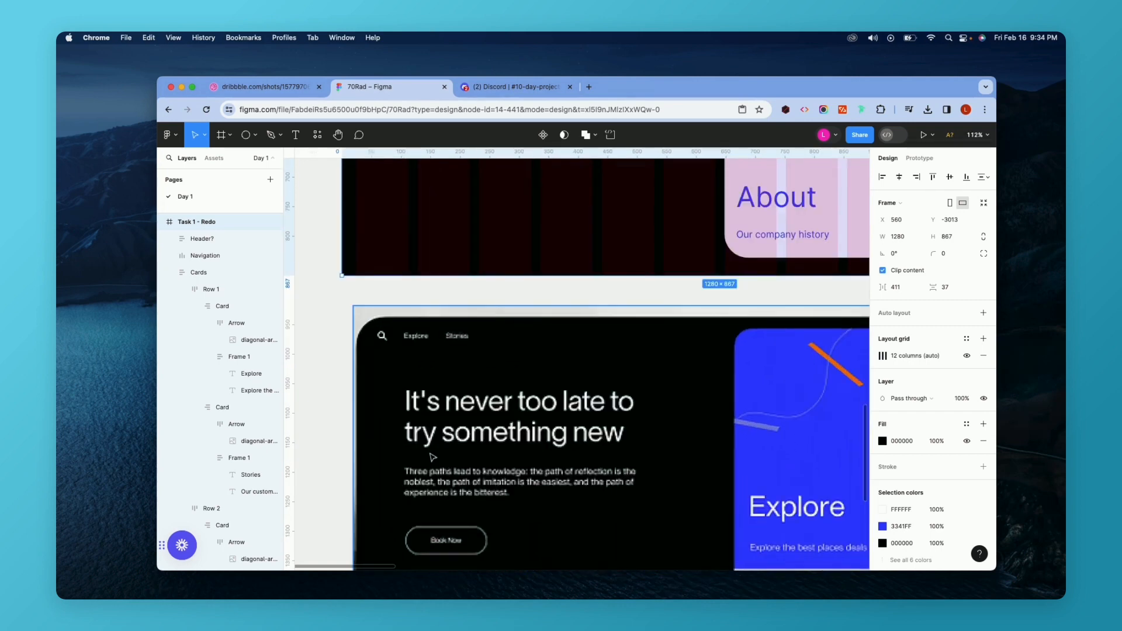
scroll(432, 463, "down", 2)
scroll(445, 461, "up", 1)
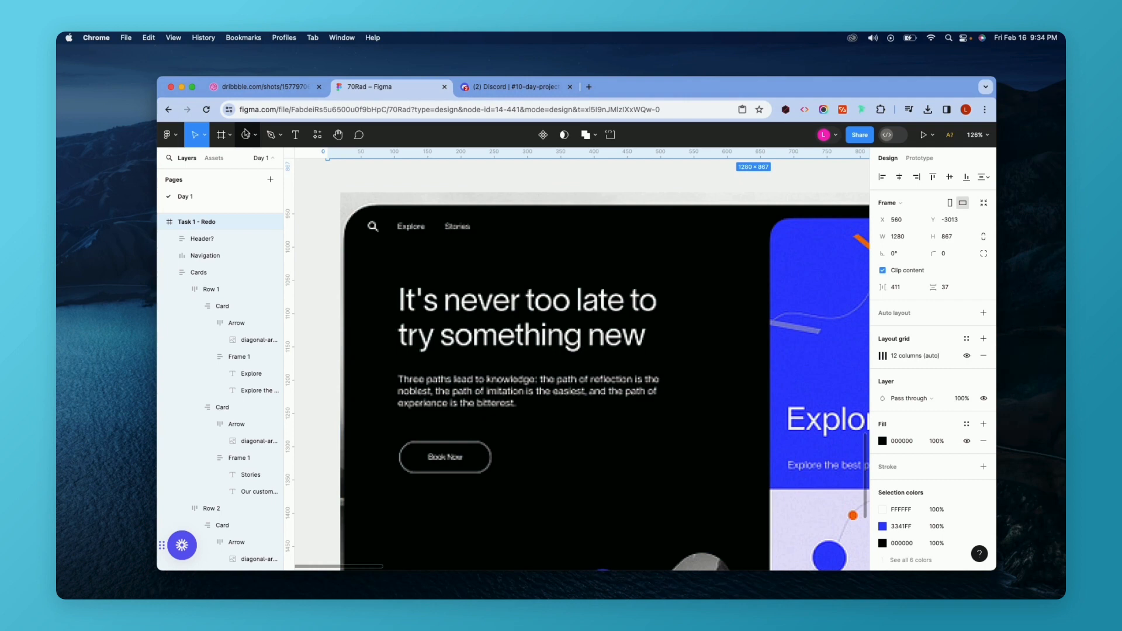
left_click(231, 135)
left_click(256, 135)
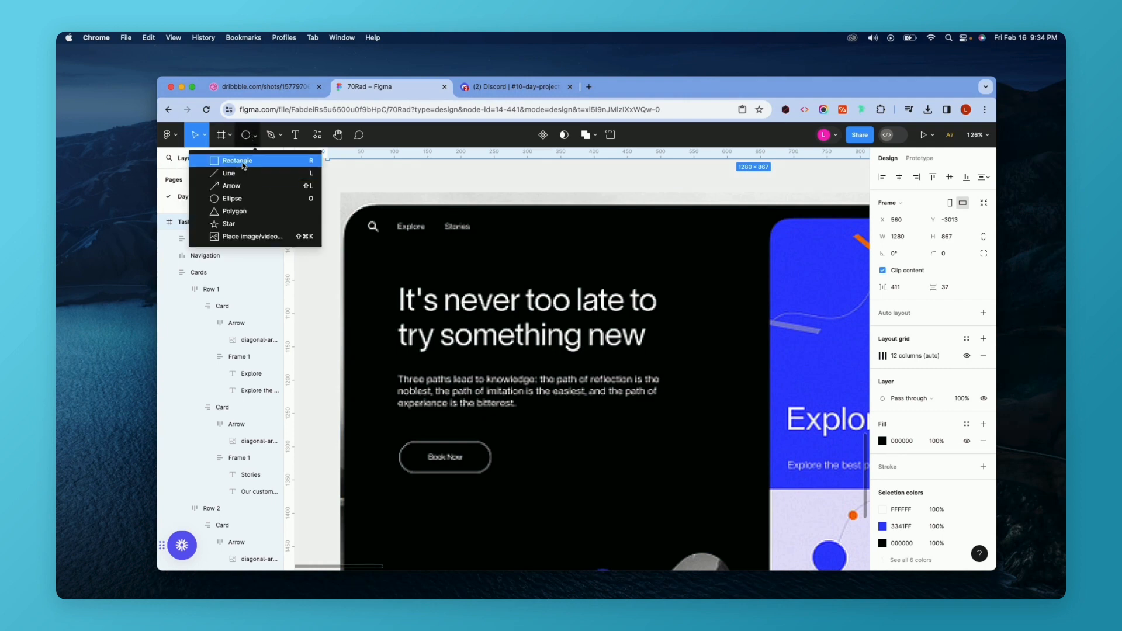
left_click(217, 159)
left_click_drag(449, 345, 479, 377)
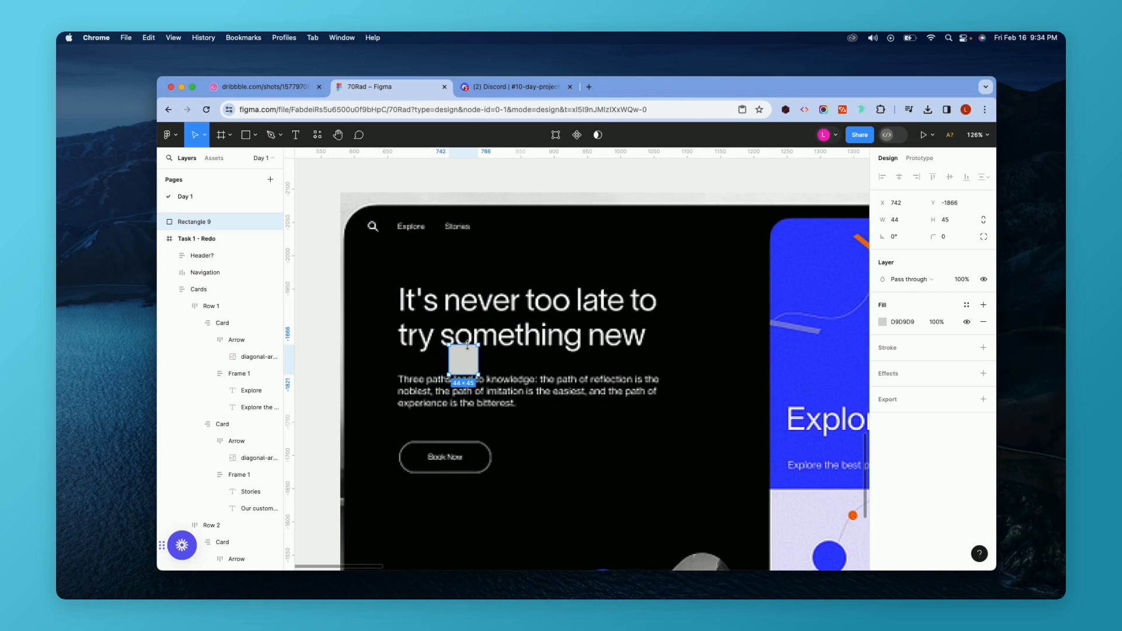
left_click_drag(470, 369, 461, 442)
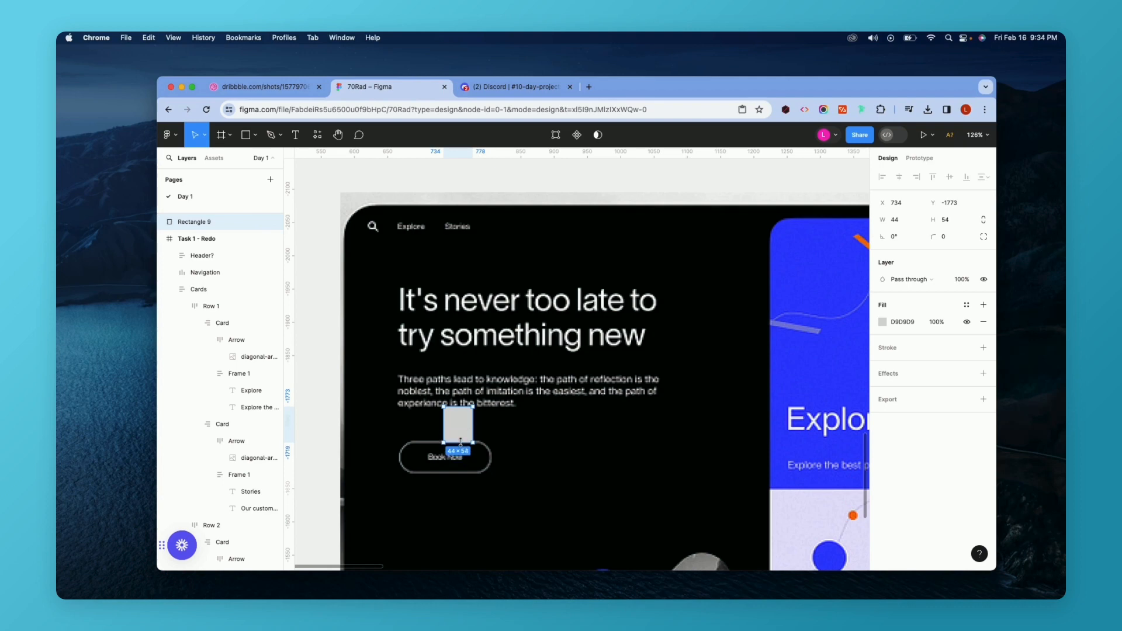
Group the Header and Paragraph texts inside the Header? block.
scroll(466, 427, "up", 15)
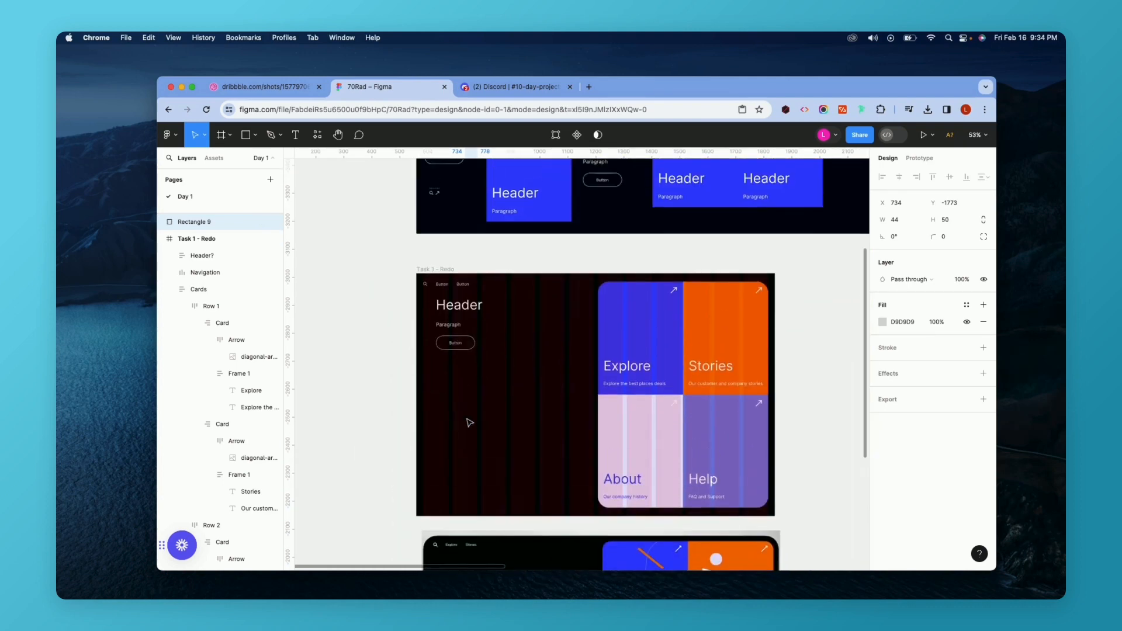
double_click(431, 360)
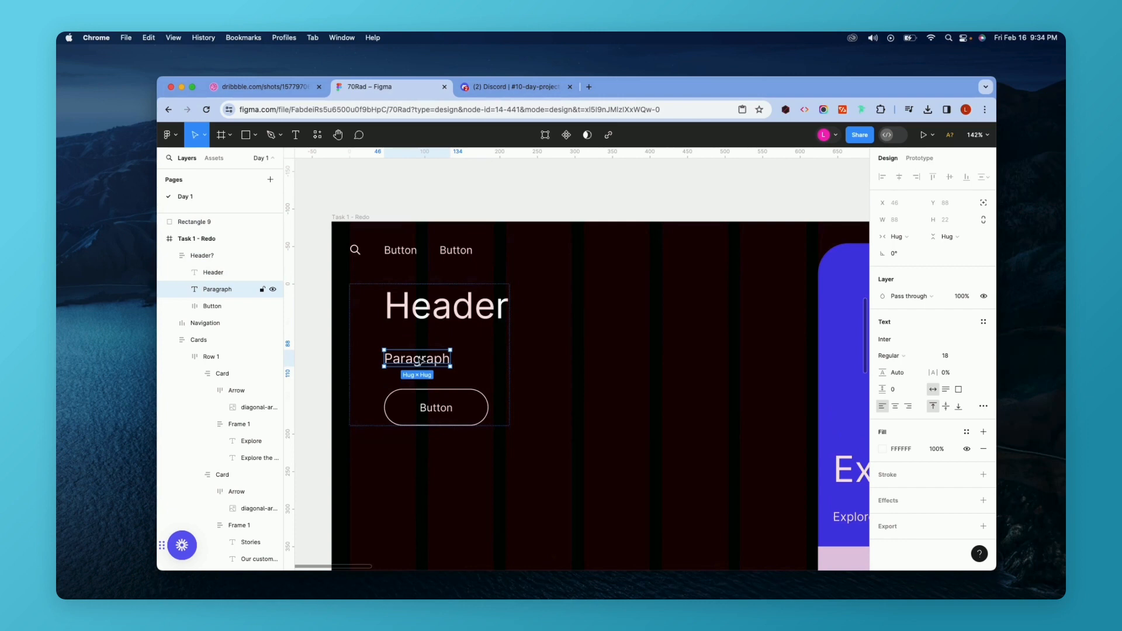
left_click(440, 303, "shift")
key("super+g")
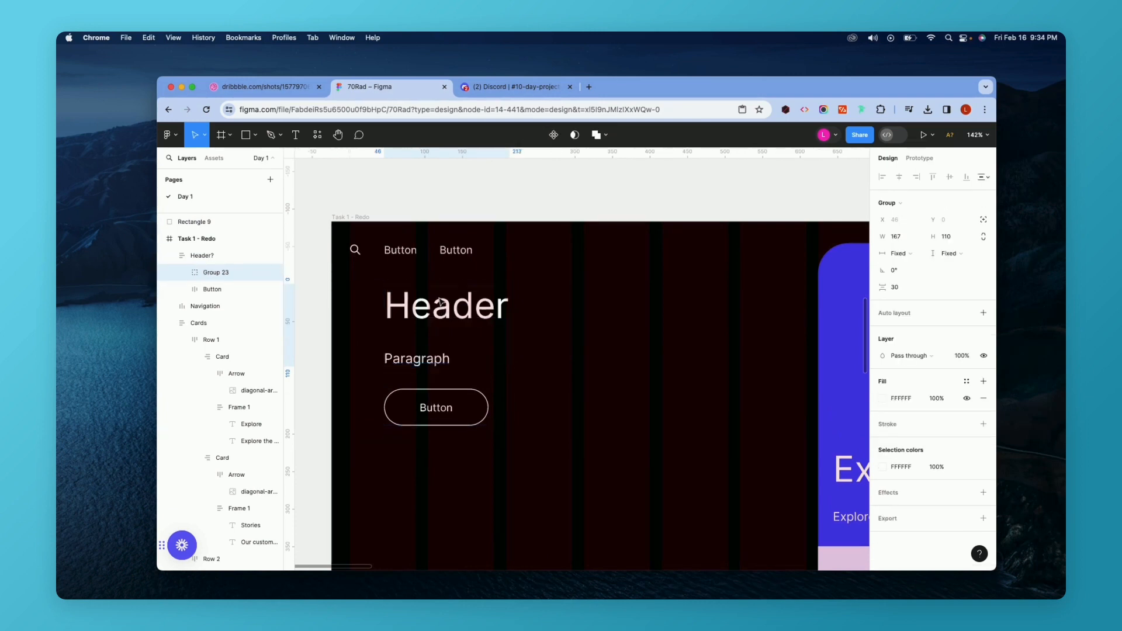
Rename the grouped header texts to Text and set the Header? block's item spacing to 40.
double_click(215, 273)
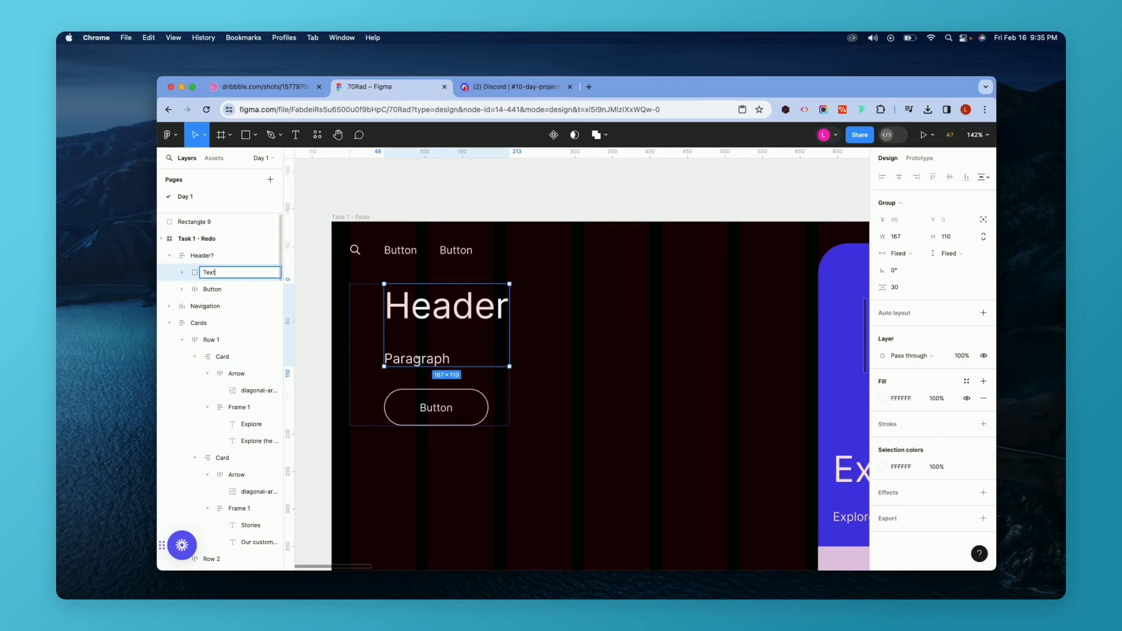
left_click(510, 380)
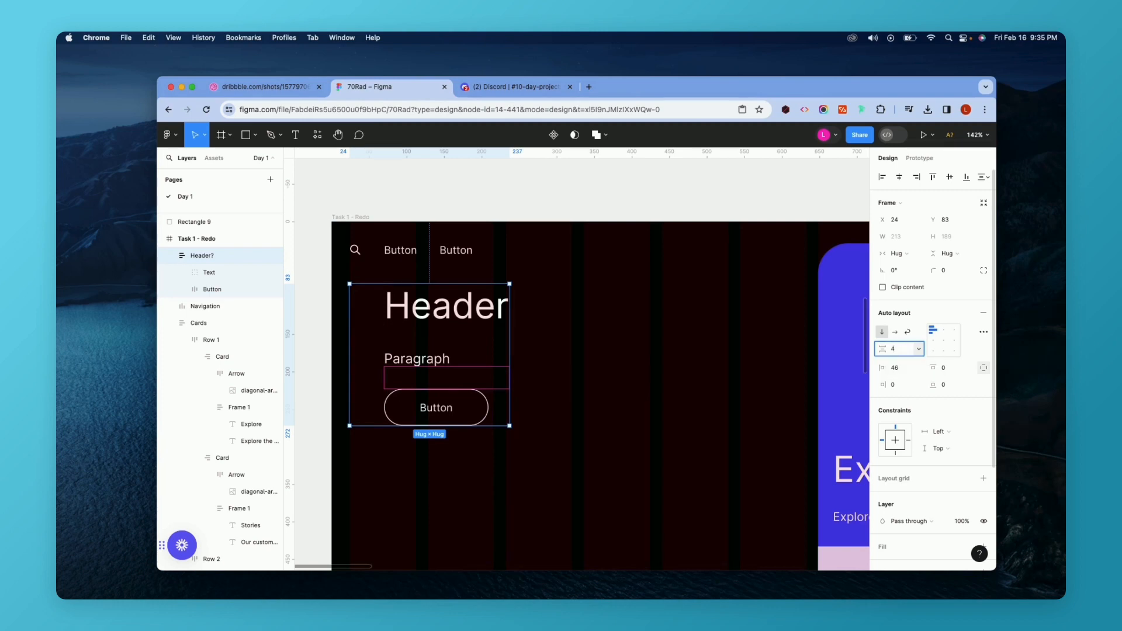
key("Return")
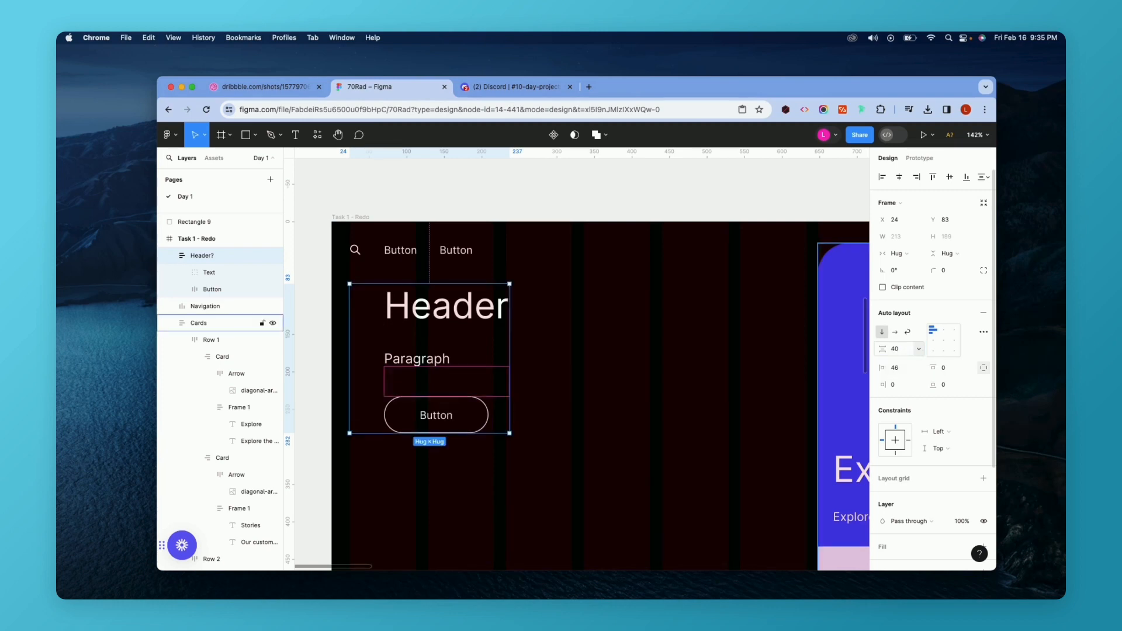
Select the navigation and the Header? block together and set the vertical spacing between them to 56.
left_click(551, 419)
scroll(549, 417, "down", 8)
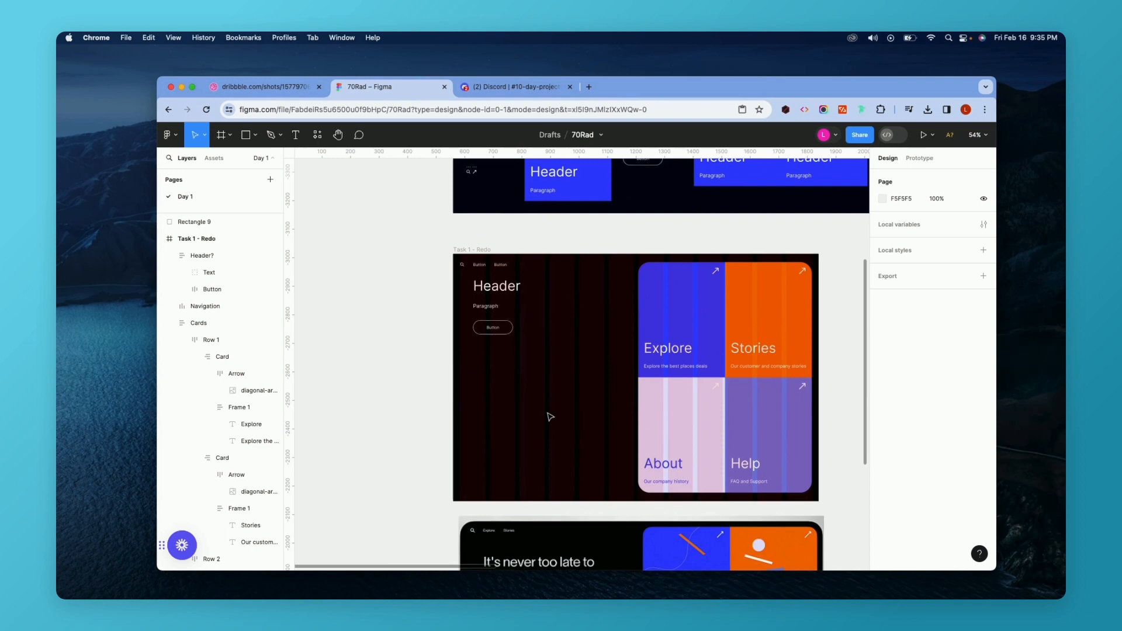
scroll(549, 416, "down", 3)
scroll(526, 350, "up", 1)
scroll(482, 222, "up", 4)
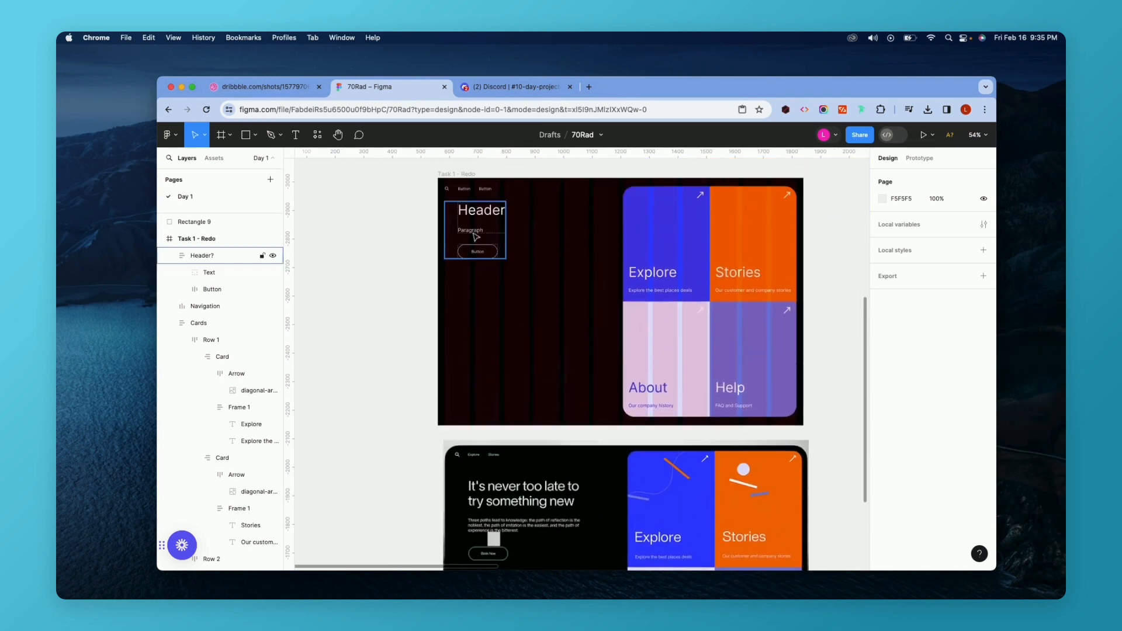
scroll(476, 237, "up", 1)
left_click(489, 200)
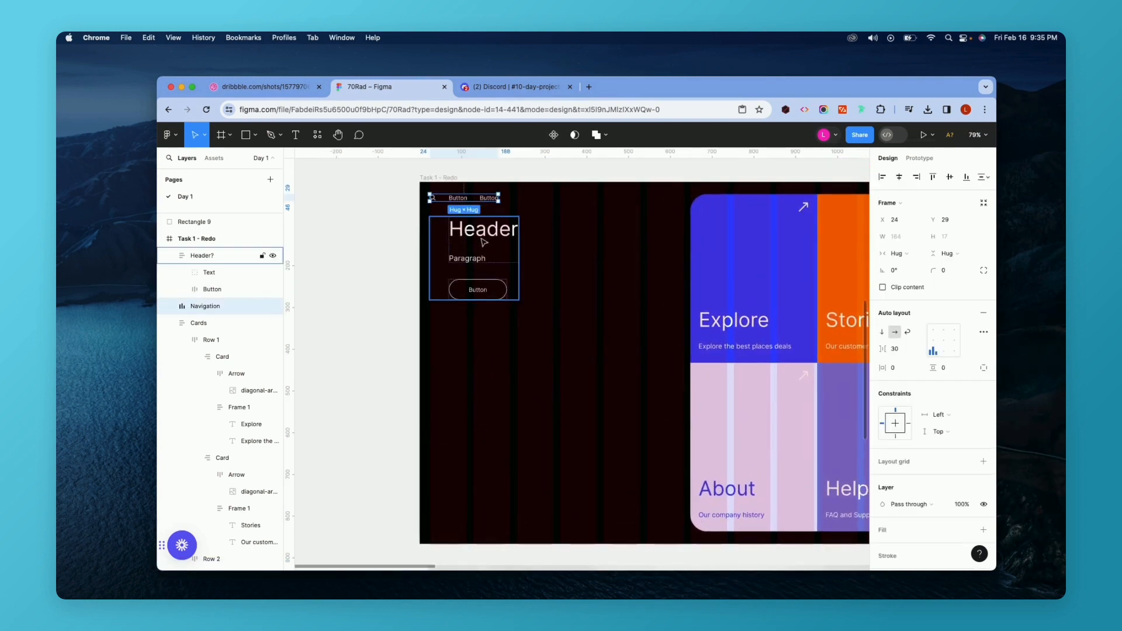
scroll(484, 243, "up", 1)
scroll(484, 242, "up", 3)
left_click(479, 234)
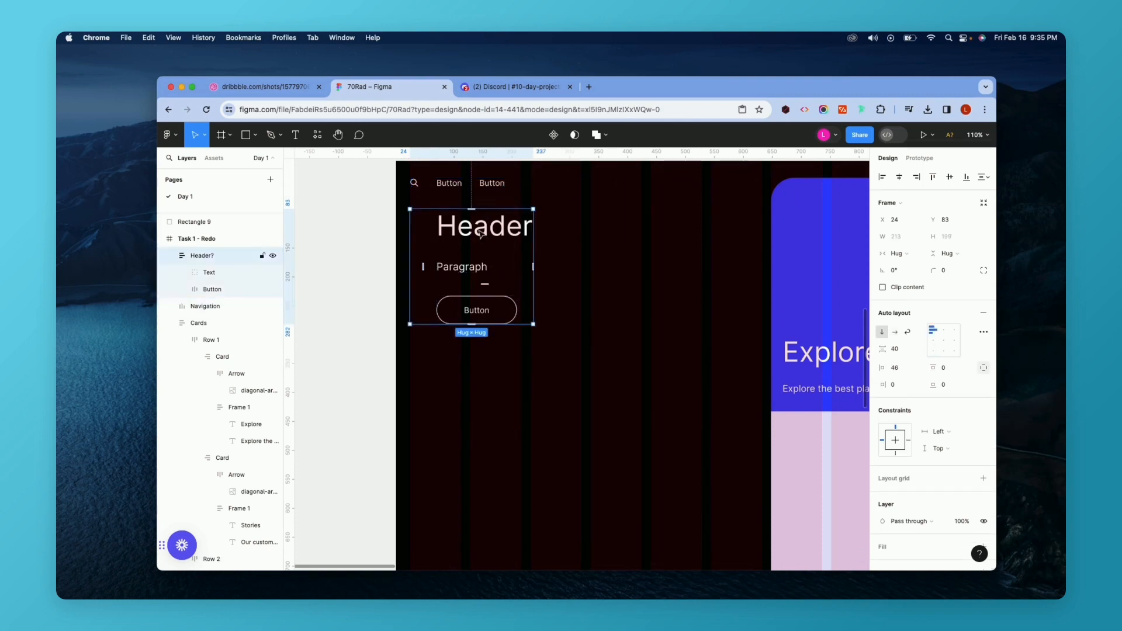
left_click(463, 191, "shift")
scroll(518, 256, "up", 3)
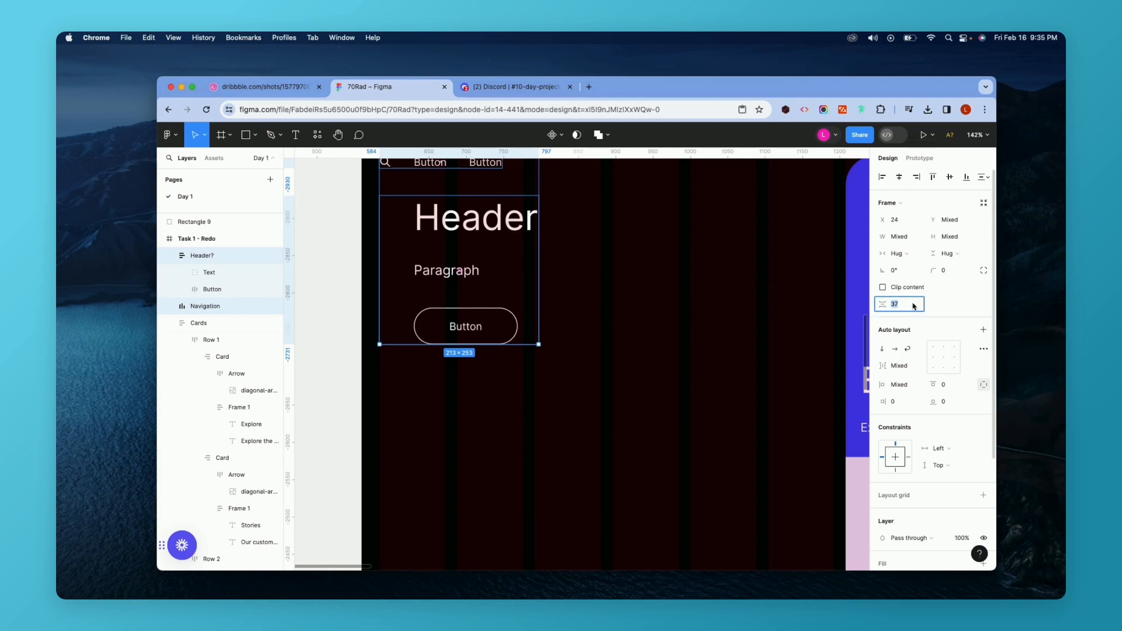
key("Return")
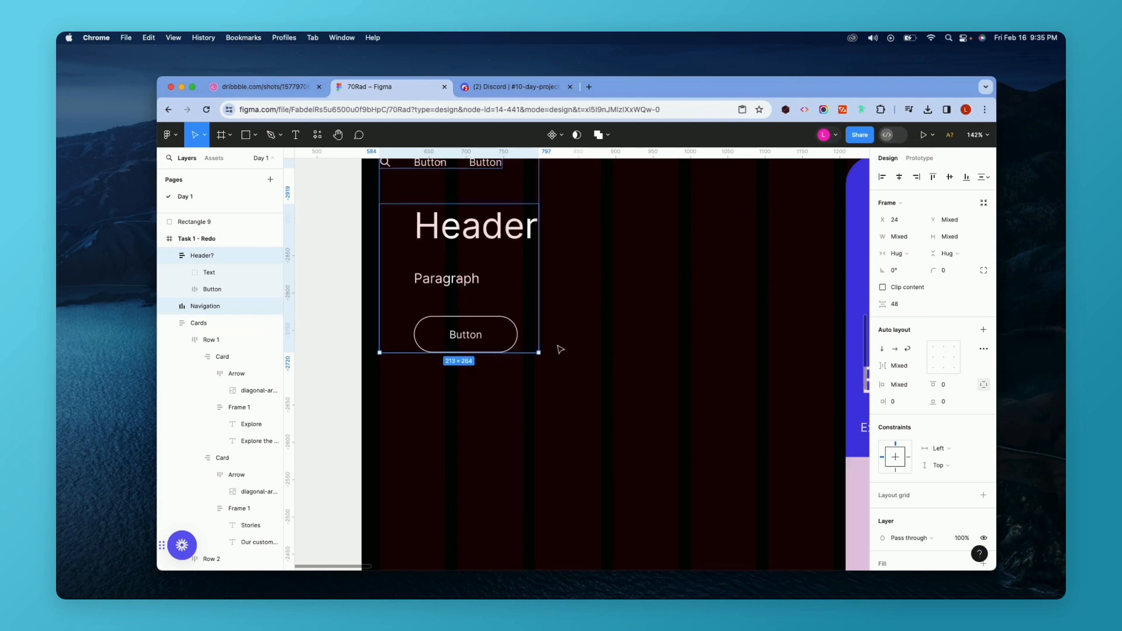
scroll(558, 348, "down", 5)
scroll(558, 349, "down", 5)
scroll(559, 349, "up", 5)
scroll(559, 349, "down", 3)
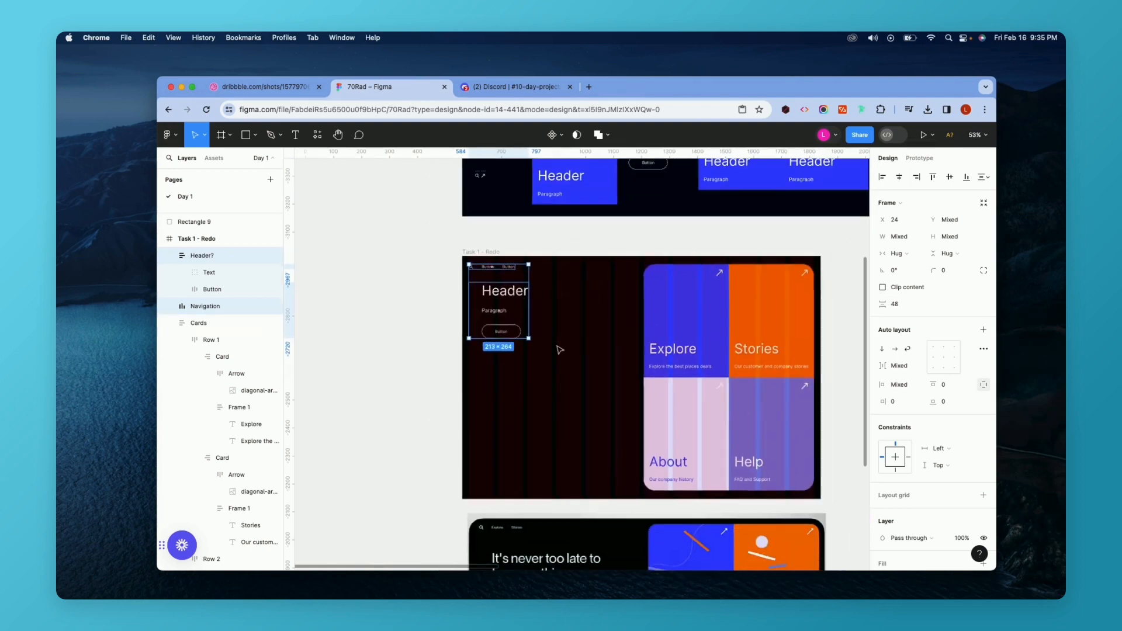
scroll(559, 349, "down", 1)
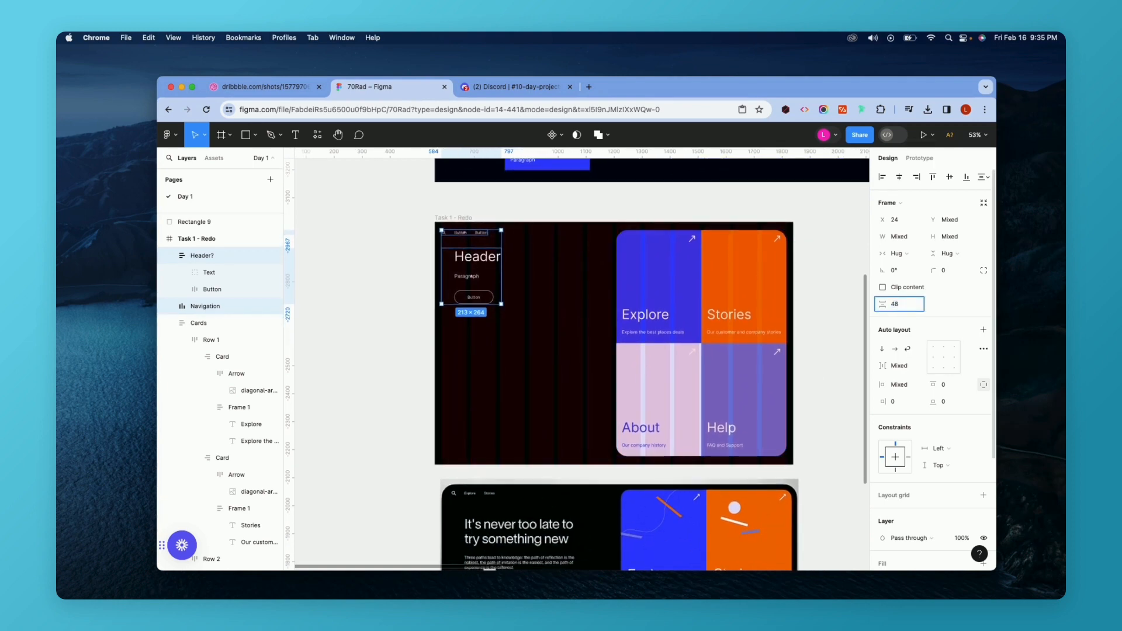
key("Return")
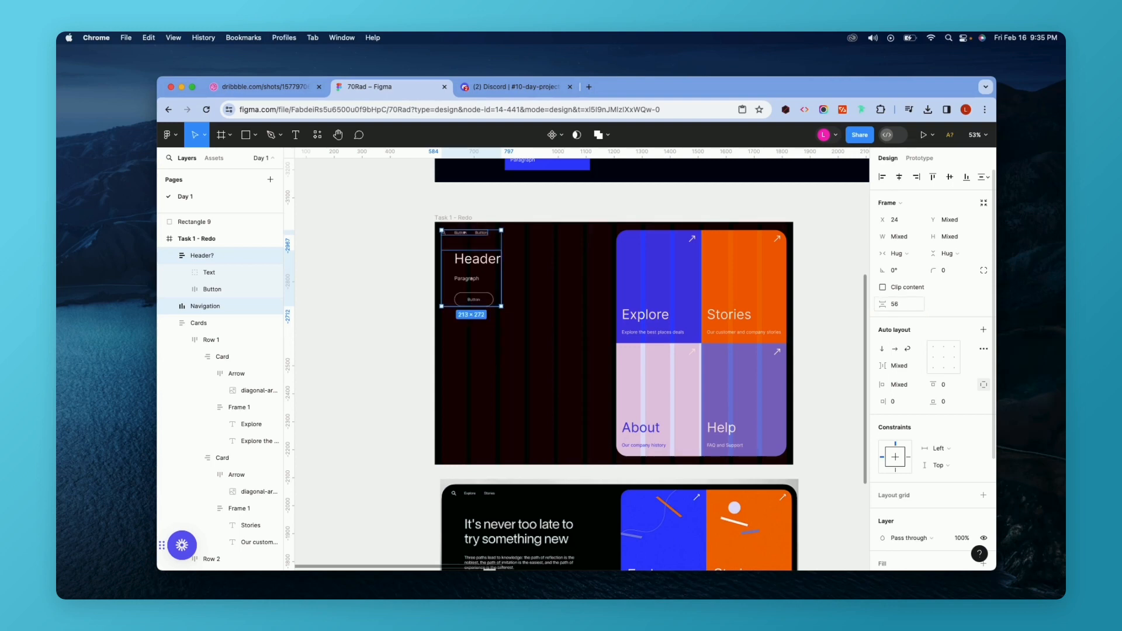
Widen the Text group to about 461 px.
left_click(546, 345)
scroll(541, 349, "down", 4)
scroll(541, 348, "down", 1)
scroll(460, 242, "up", 2)
left_click(422, 234)
double_click(422, 234)
scroll(424, 231, "up", 3)
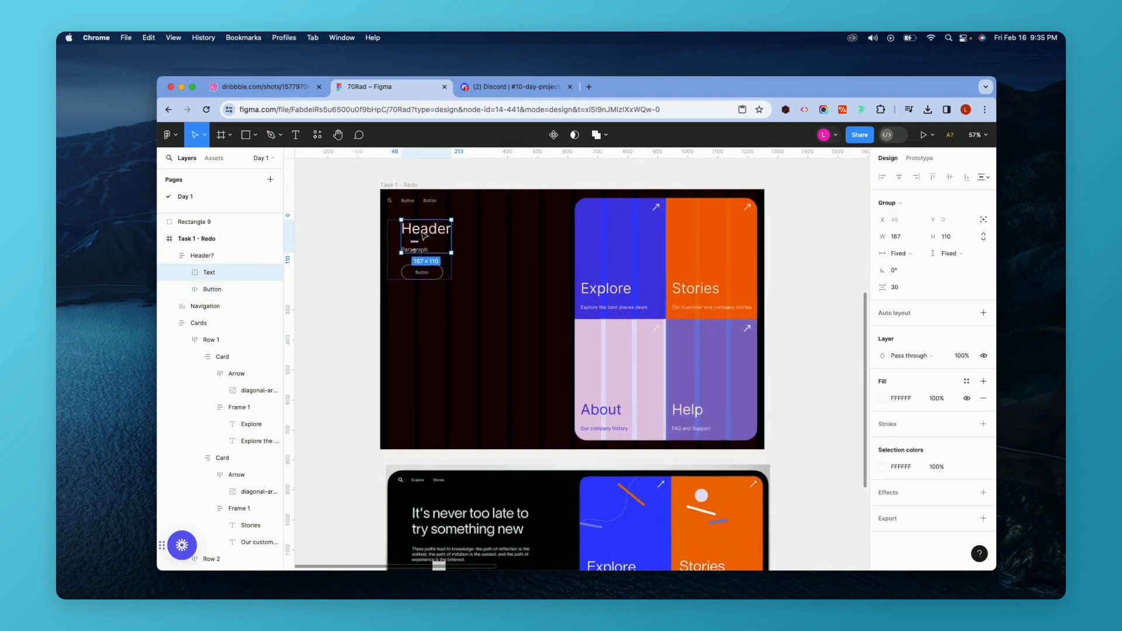
left_click_drag(448, 228, 538, 225)
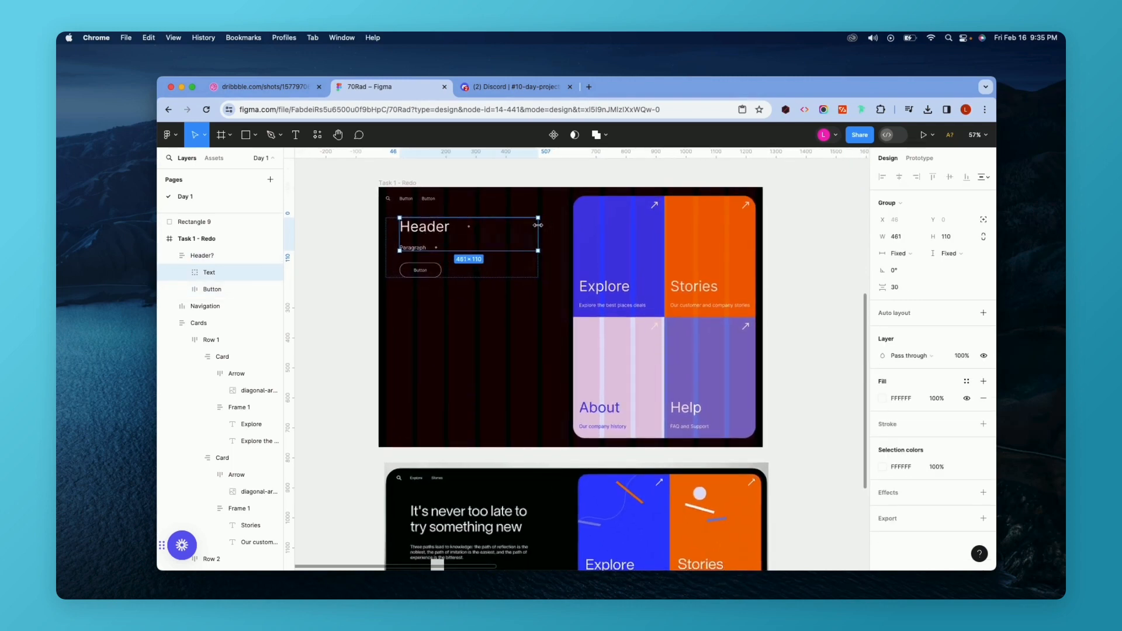
Add auto layout to the Text group holding the Header and Paragraph texts.
scroll(536, 225, "up", 5)
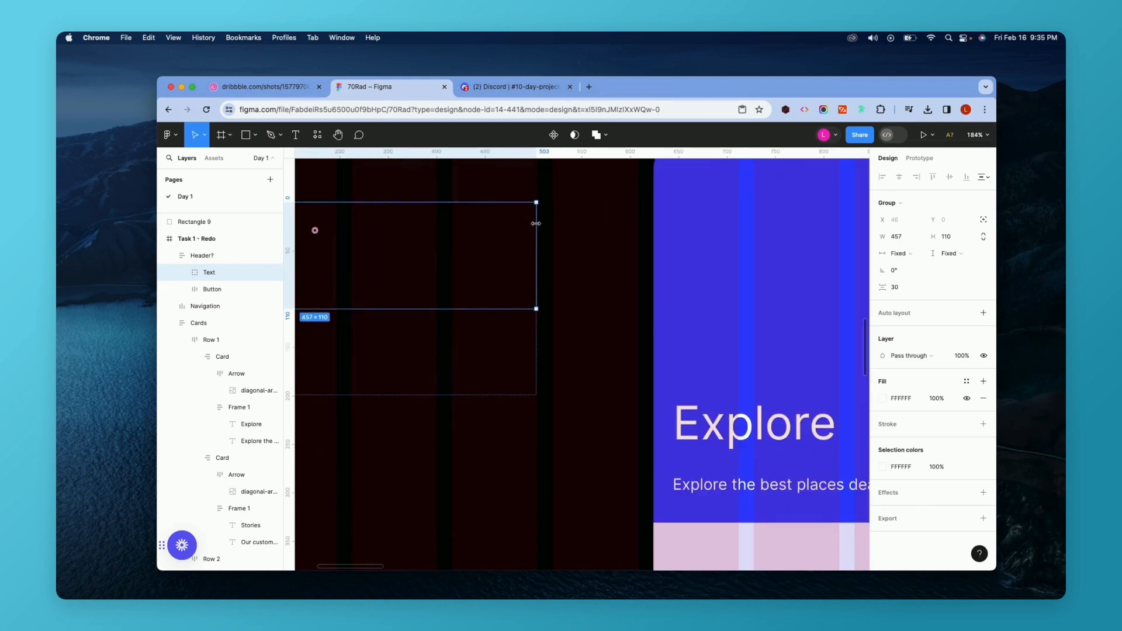
scroll(536, 224, "down", 5)
scroll(536, 231, "left", 2)
double_click(457, 238)
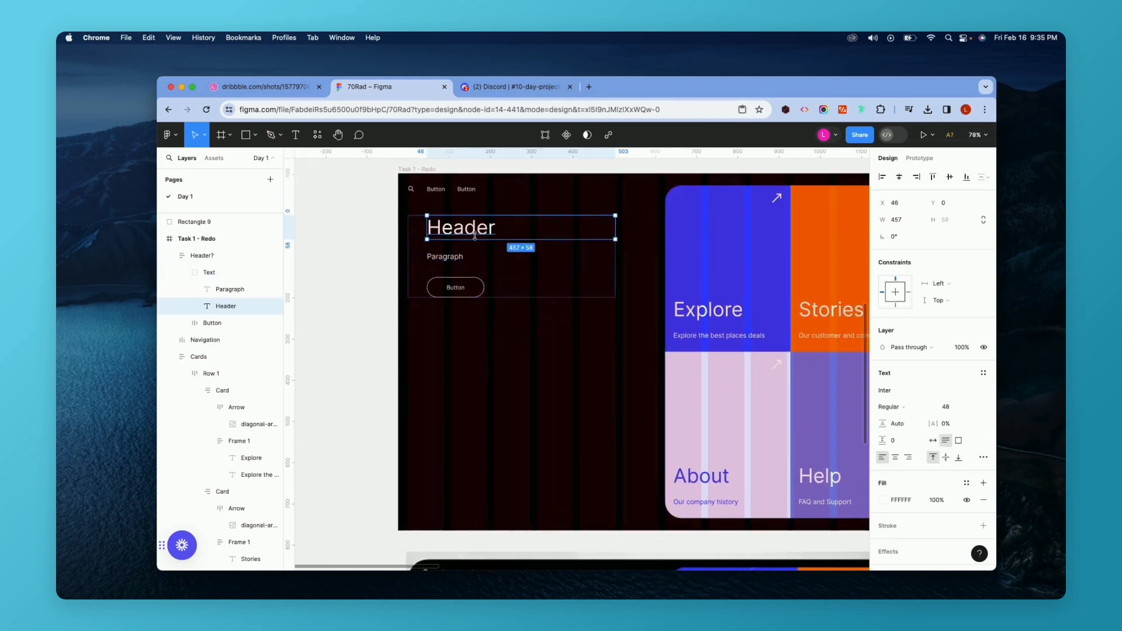
double_click(462, 233)
key("Escape")
left_click(463, 259)
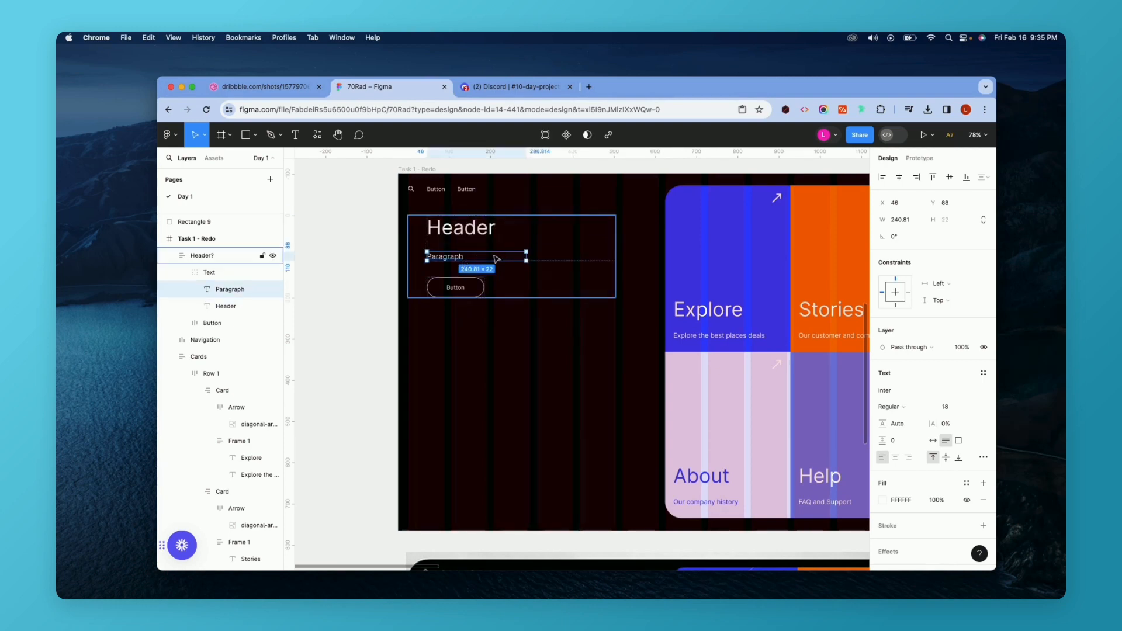
left_click(508, 242)
left_click(499, 240)
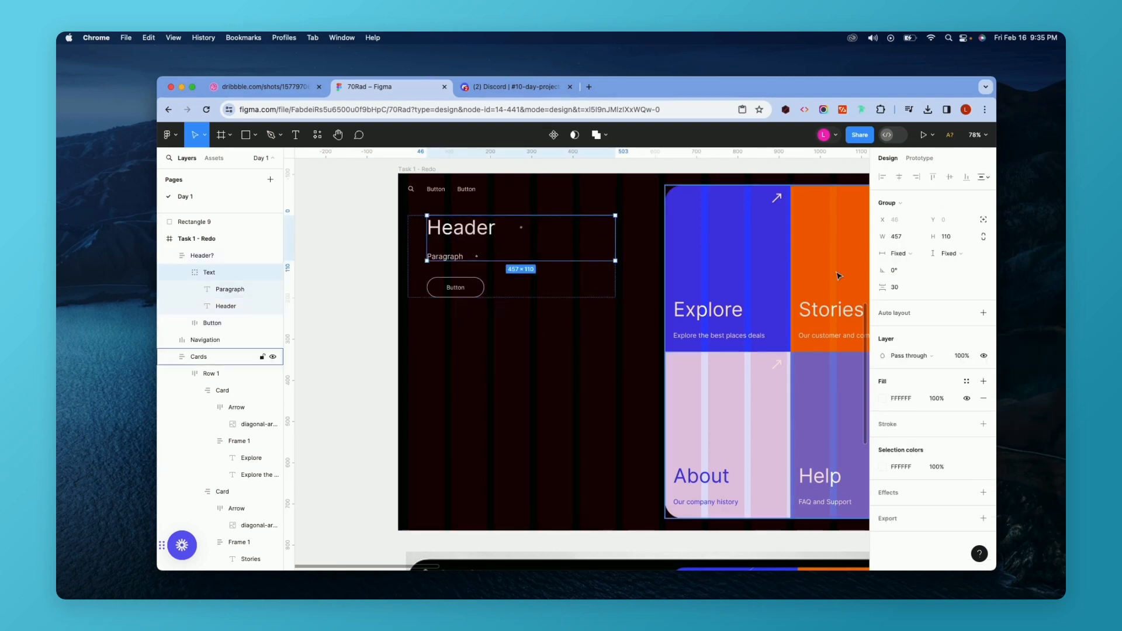
key("shift+a")
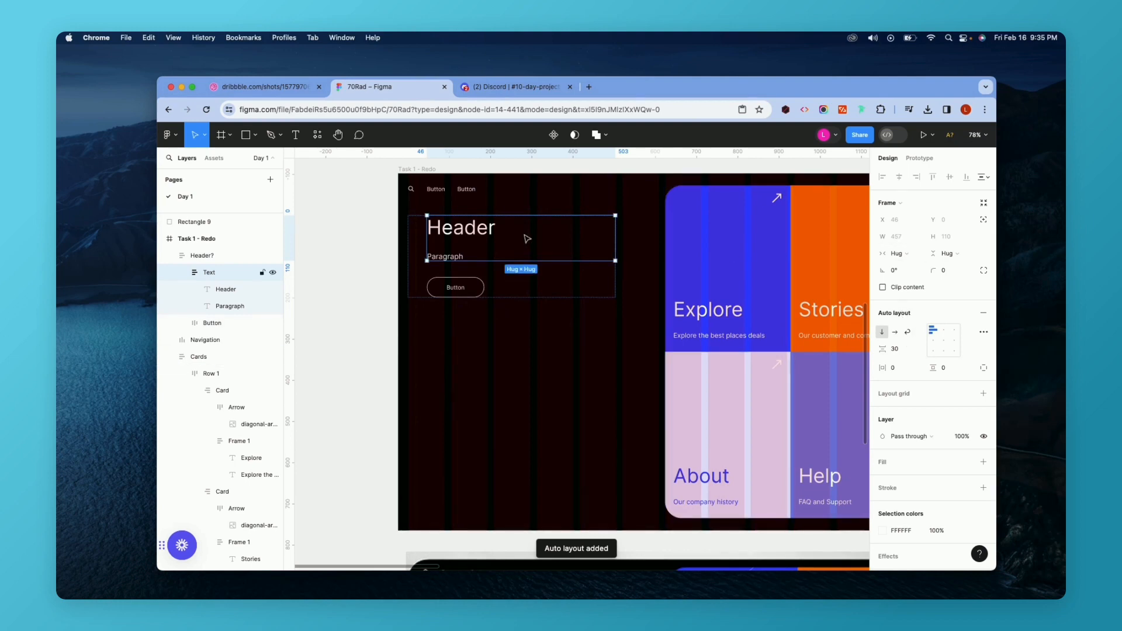
Try to set the Header text's width to fill the container.
left_click(524, 234)
left_click(897, 237)
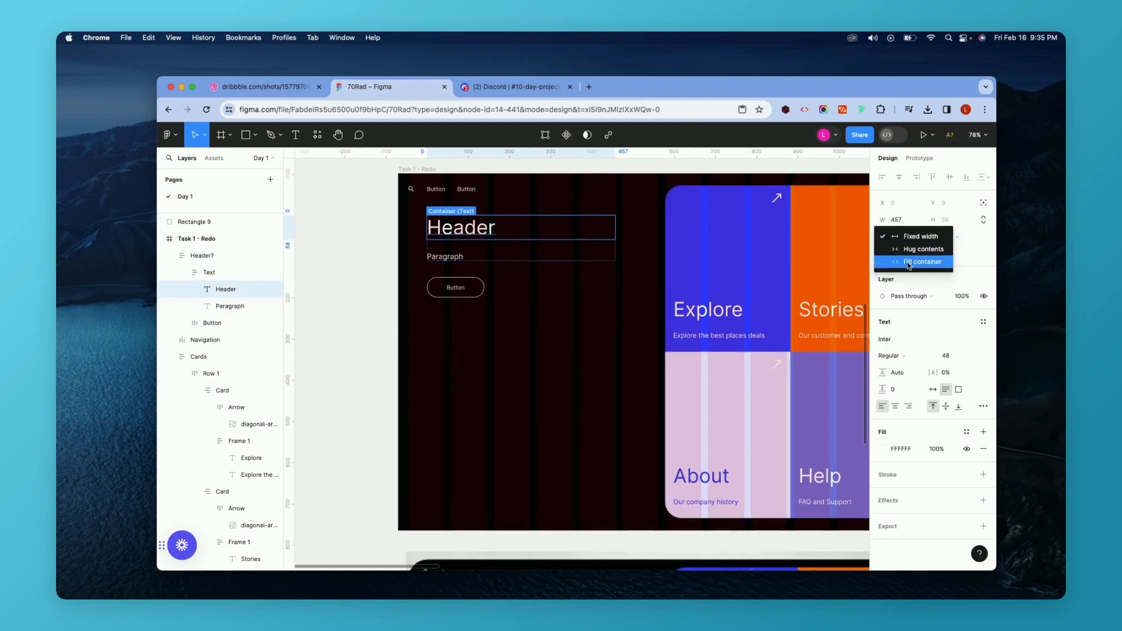
left_click(919, 262)
left_click(906, 238)
left_click(902, 224)
Widen the Text auto layout frame to about 458 px.
left_click(523, 229)
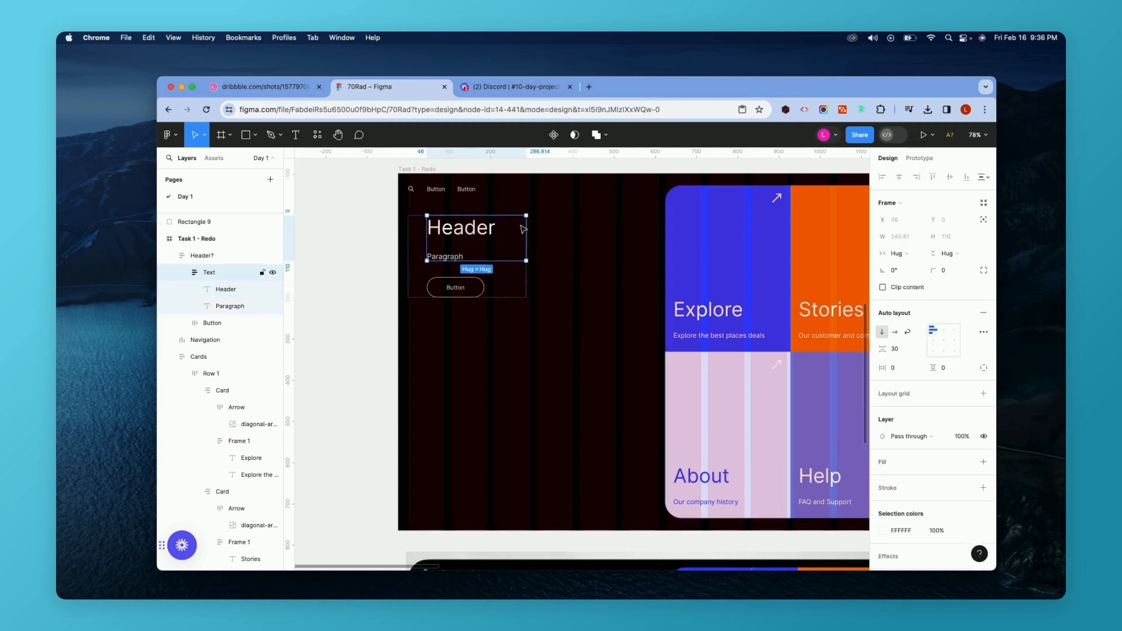
left_click_drag(526, 229, 618, 229)
scroll(615, 230, "up", 5)
scroll(616, 229, "down", 4)
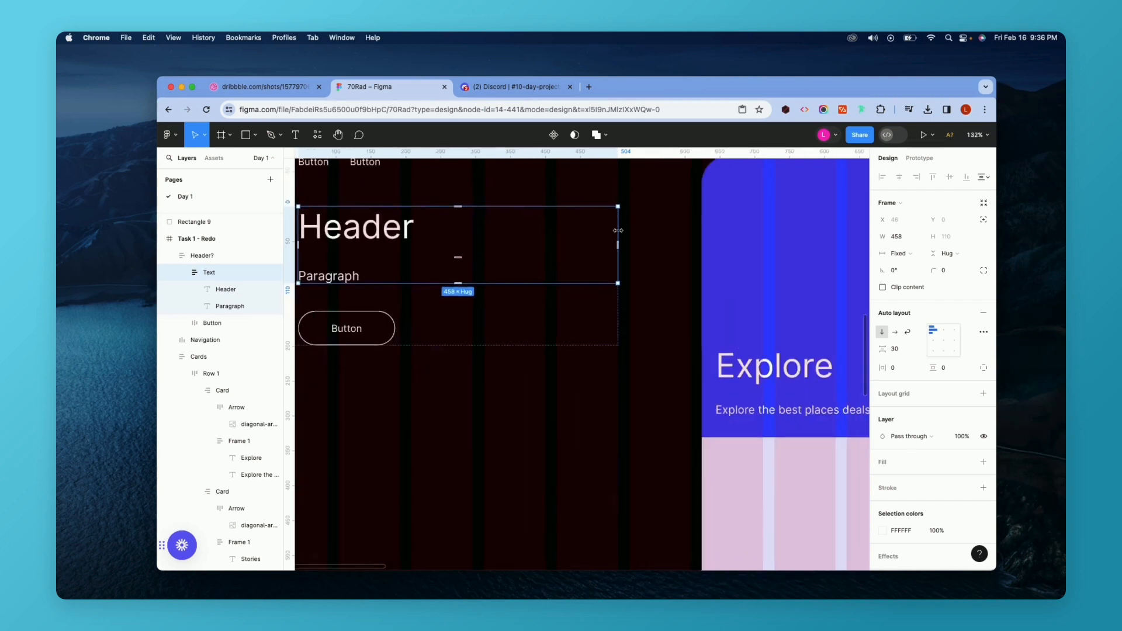
Set both the Header and Paragraph texts to fill the container width.
left_click(443, 240)
left_click(899, 236)
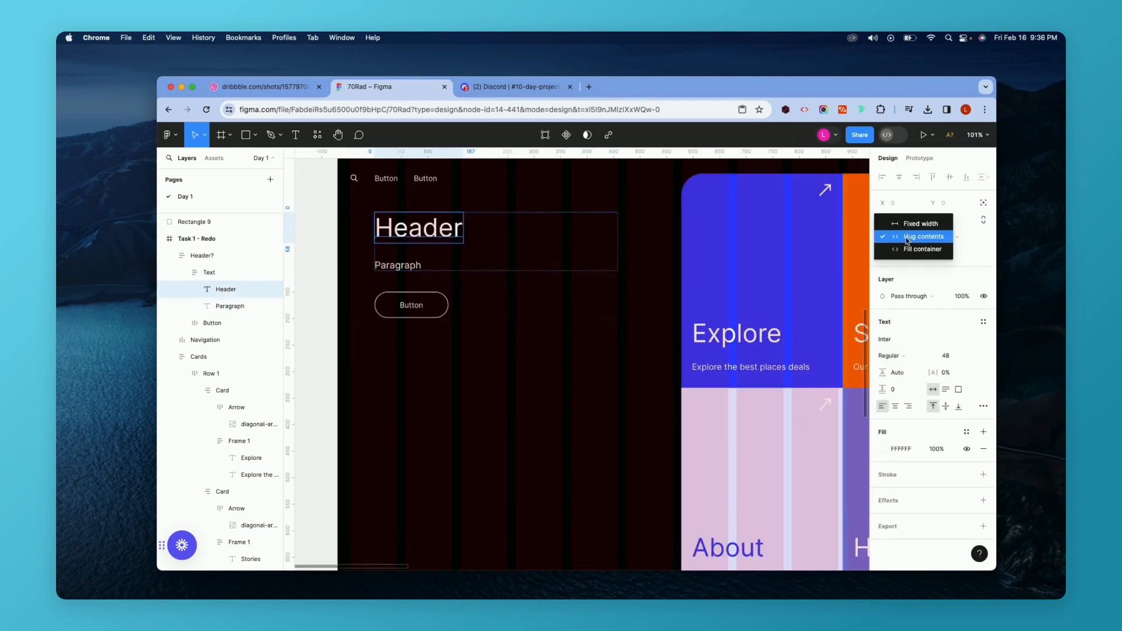
left_click(910, 235)
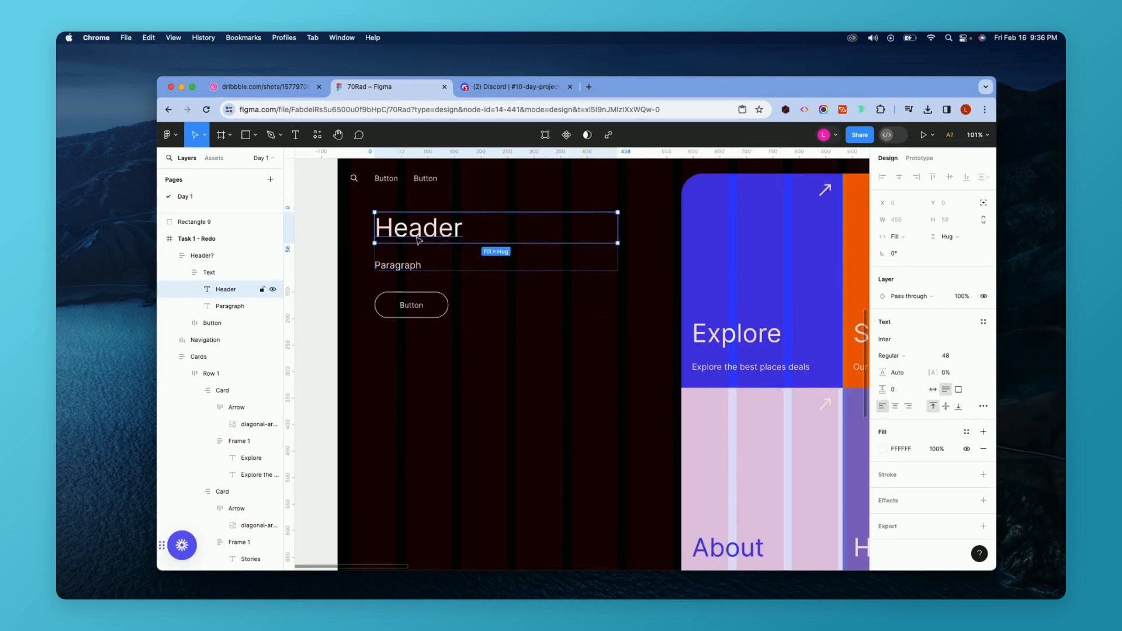
left_click(396, 267)
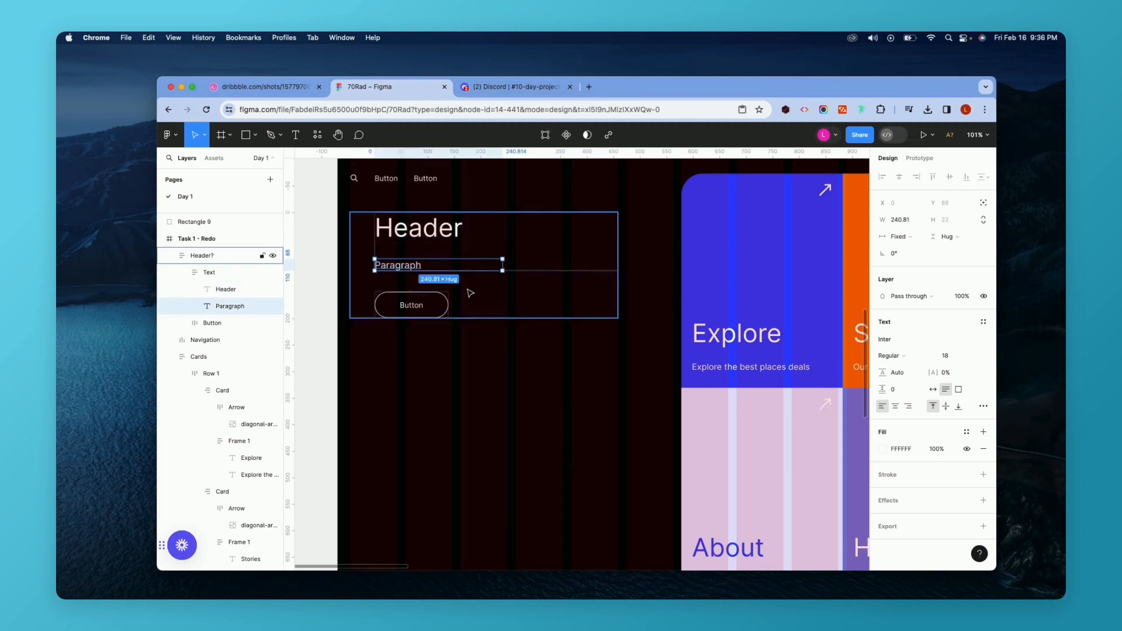
left_click(903, 237)
left_click(922, 262)
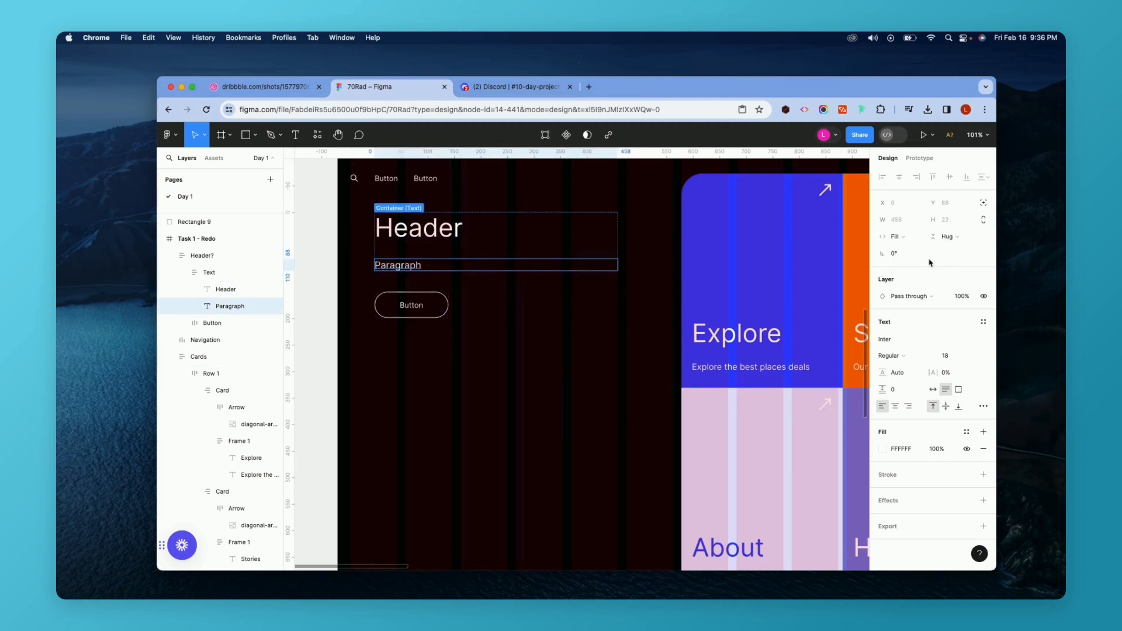
Take a screenshot of the reference mockup's headline and paragraph text.
scroll(641, 306, "down", 5)
left_click(575, 342)
scroll(575, 342, "down", 5)
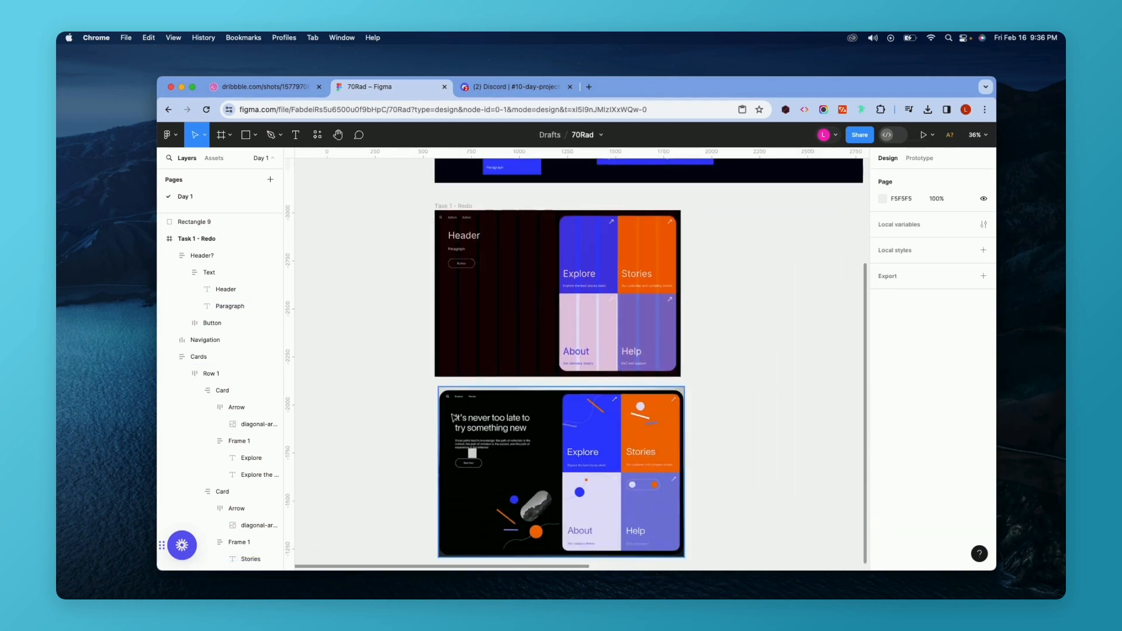
scroll(438, 313, "up", 3)
left_click(272, 93)
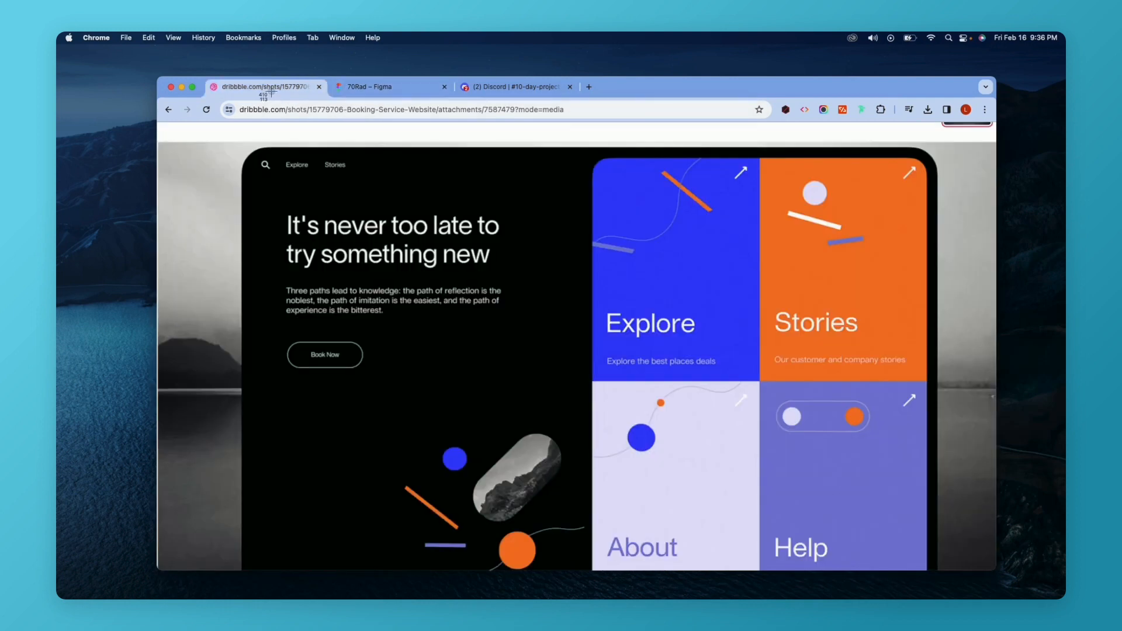
left_click_drag(278, 204, 594, 335)
left_click(408, 87)
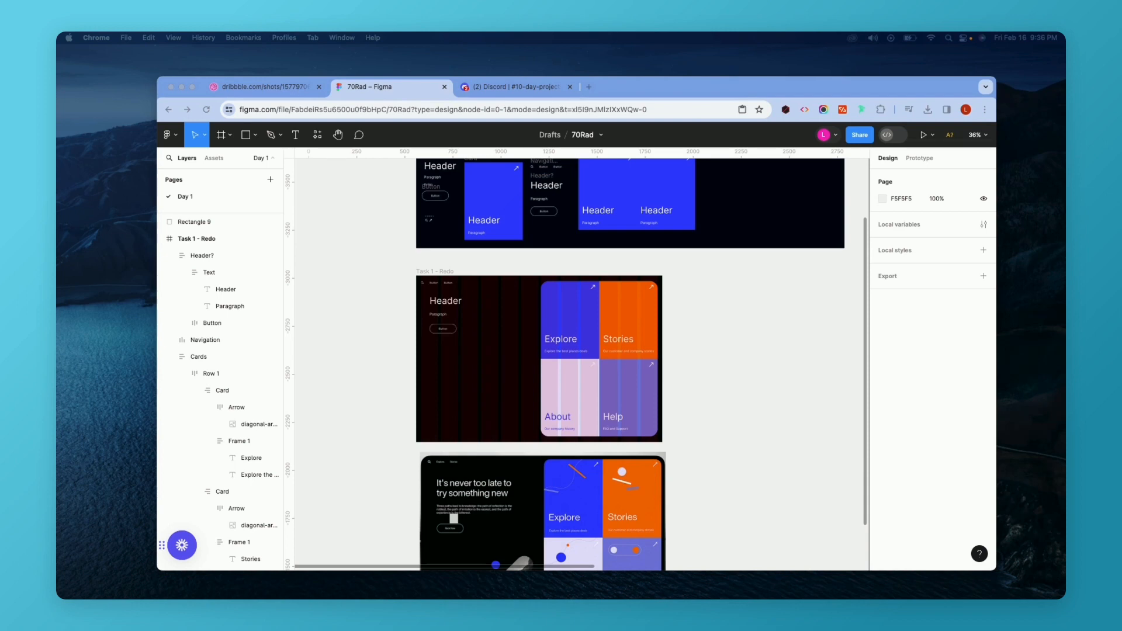
Copy the headline from the screenshot and paste it into the Header text as "It's never too late to try something new".
left_click_drag(875, 297, 1047, 256)
double_click(938, 321)
left_click_drag(825, 301, 1042, 325)
key("super+c")
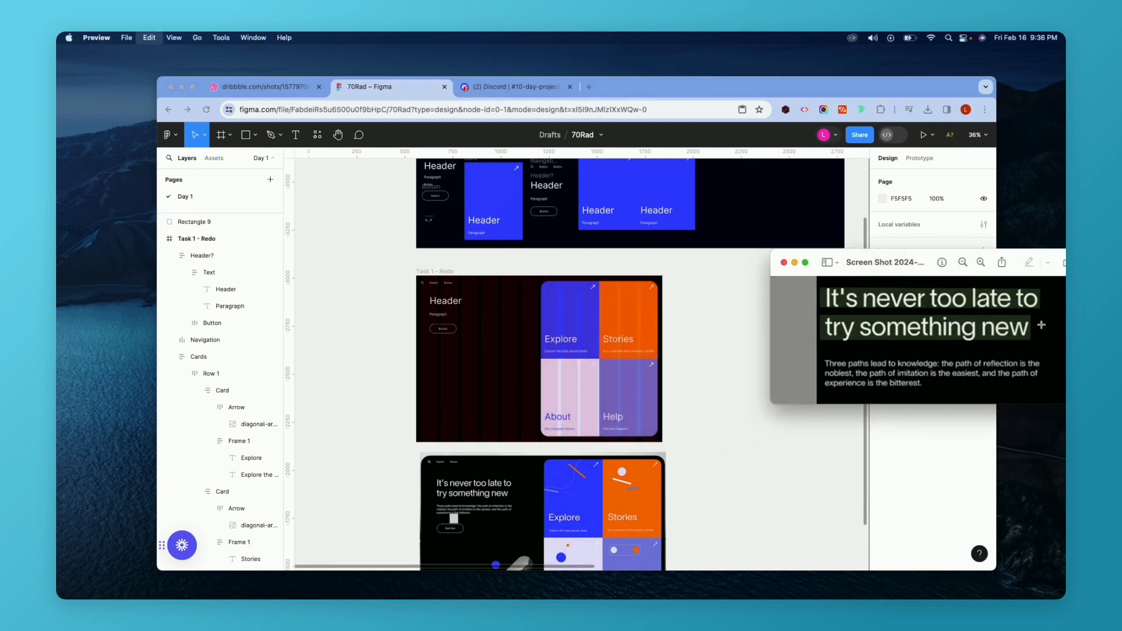
left_click(388, 305)
left_click(450, 302)
scroll(459, 307, "up", 5)
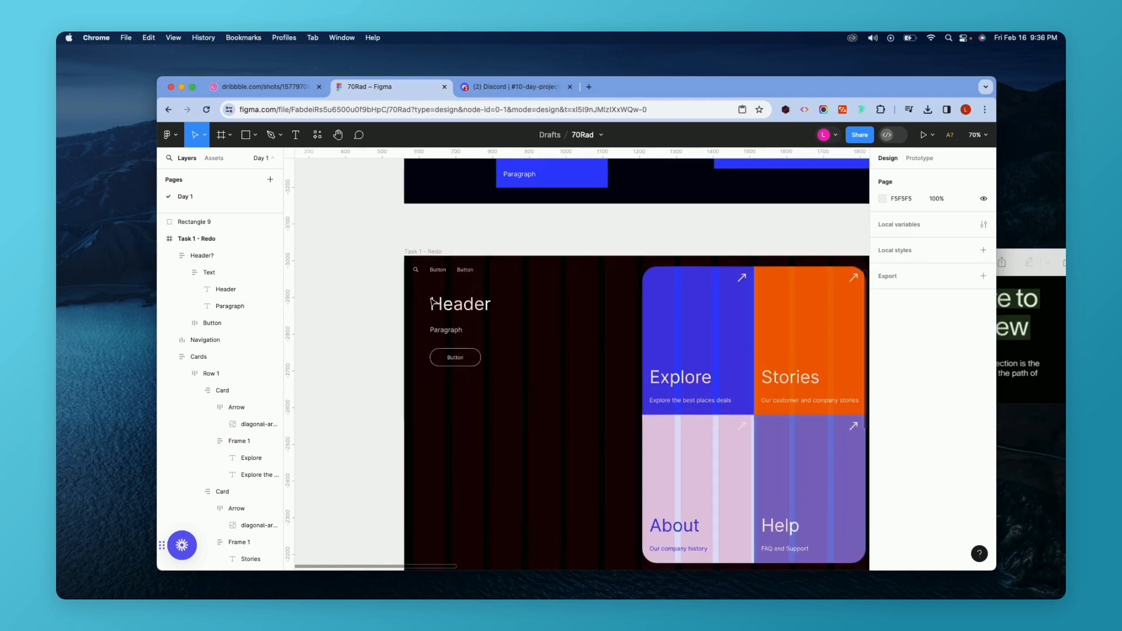
left_click(459, 307)
key("super+v")
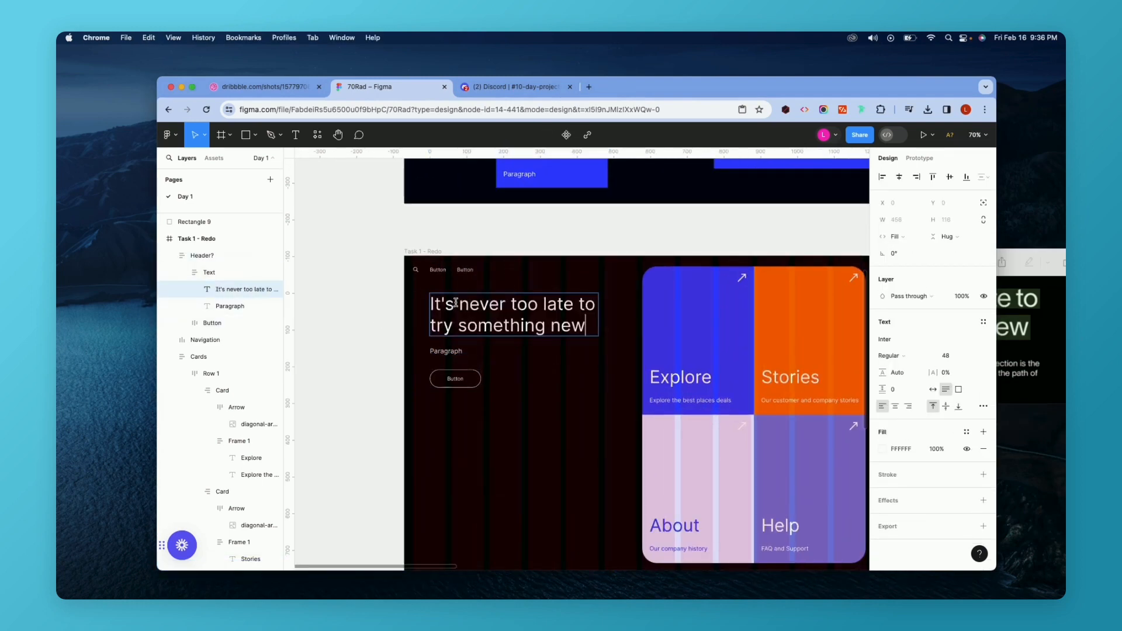
Copy the paragraph sentence from the screenshot and paste it into the Paragraph text.
left_click(1024, 275)
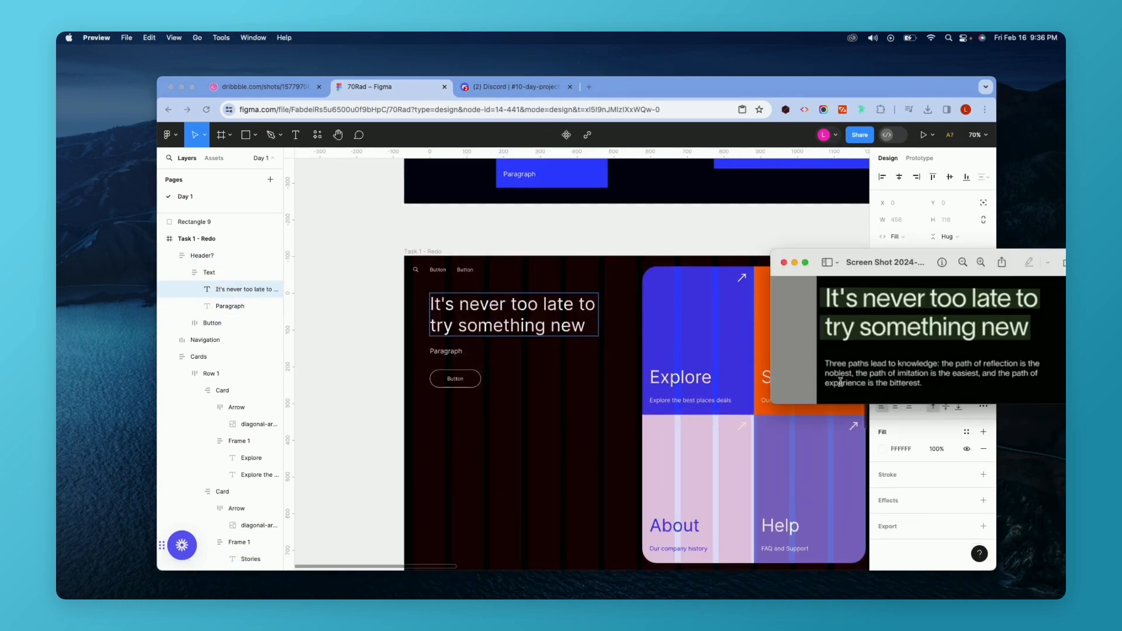
left_click_drag(822, 362, 923, 390)
key("super+c")
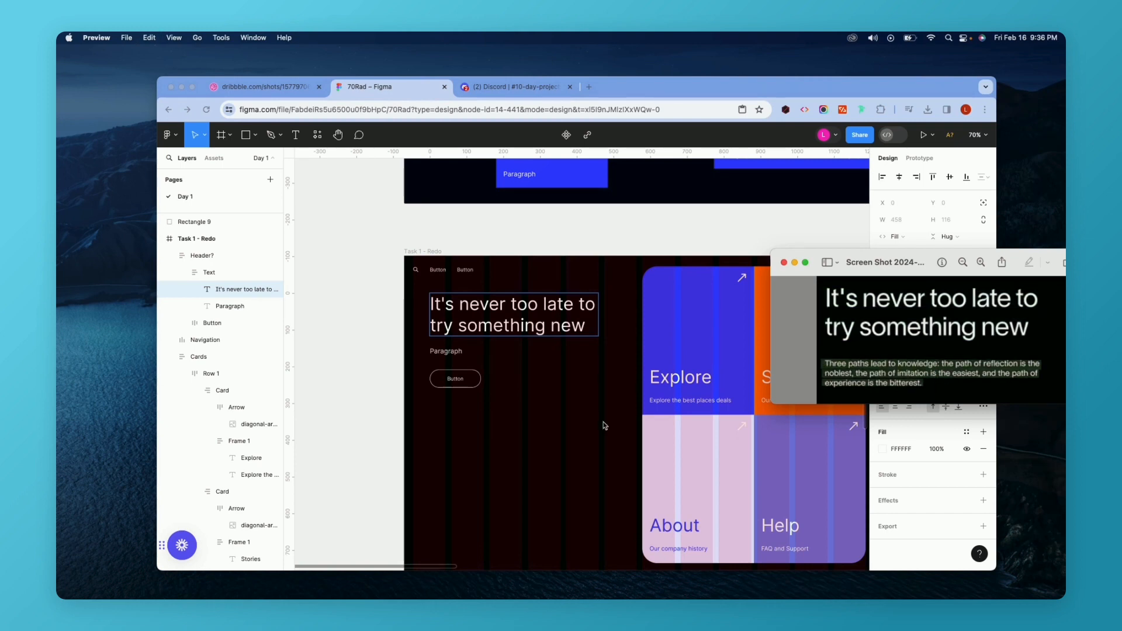
double_click(443, 351)
key("super+v")
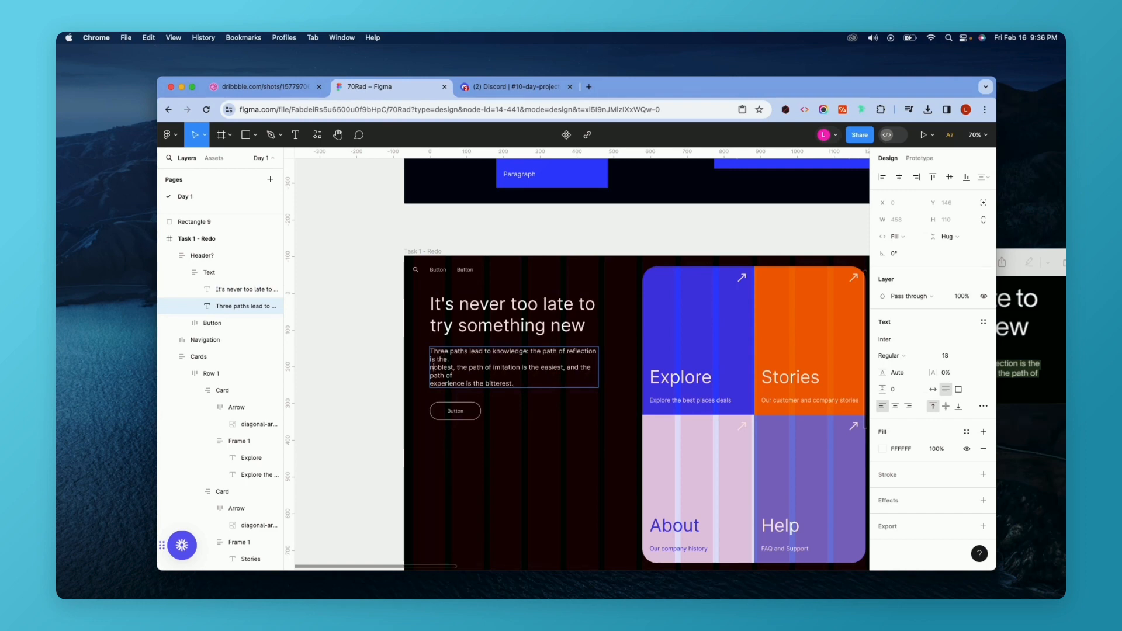
Remove the stray line breaks from the pasted paragraph so it flows as continuous text.
key("BackSpace")
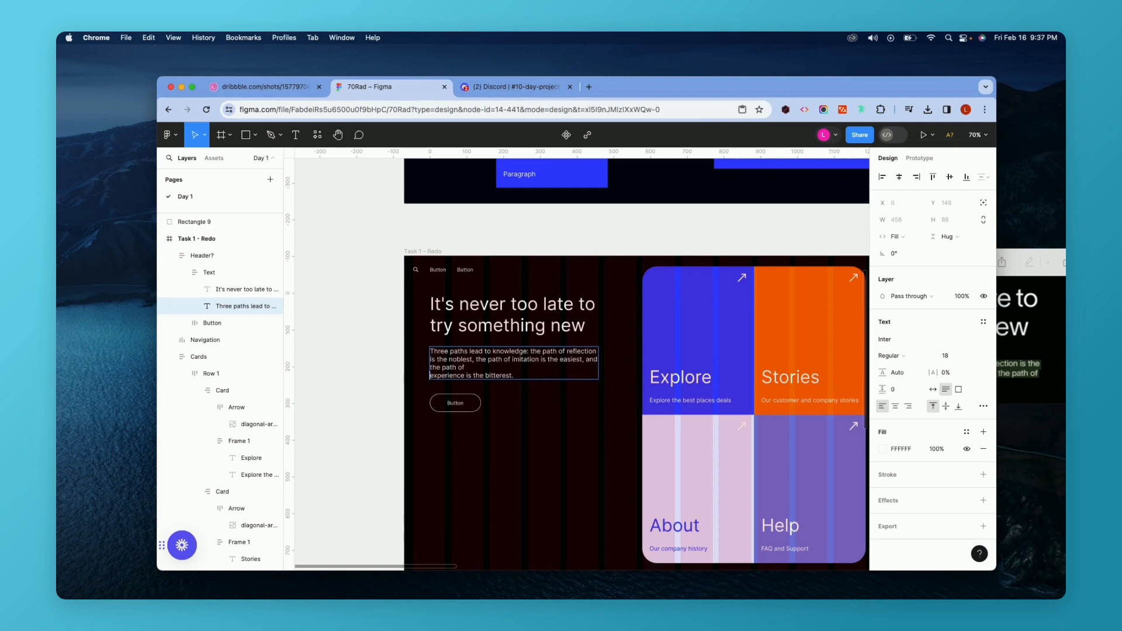
key("BackSpace")
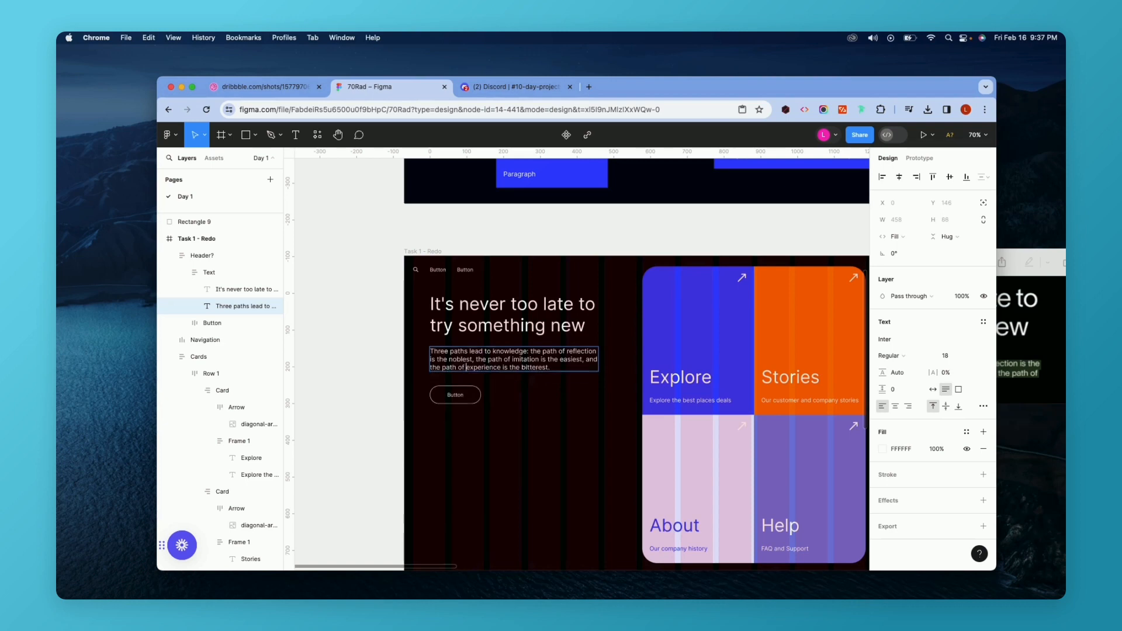
scroll(433, 375, "down", 5)
scroll(433, 375, "up", 2)
scroll(433, 376, "down", 5)
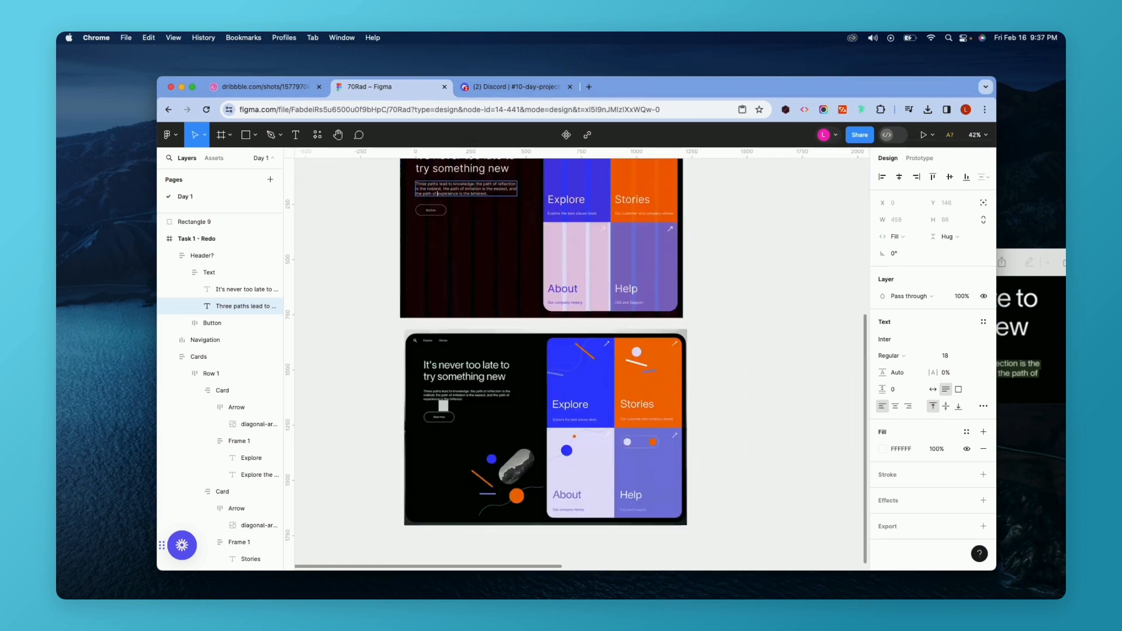
scroll(433, 375, "up", 3)
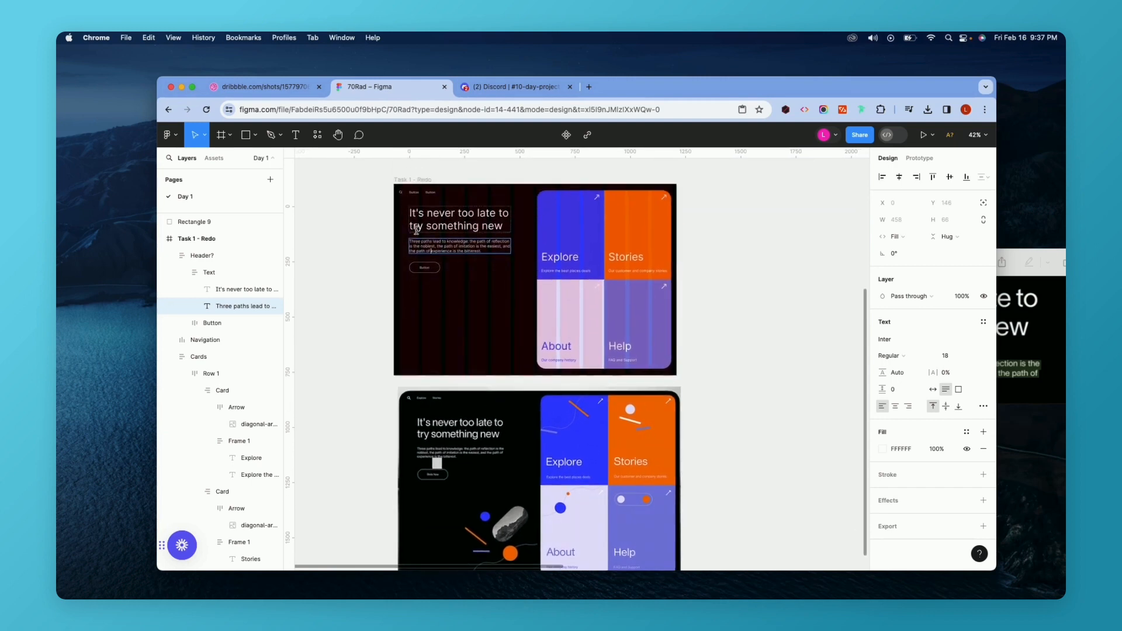
scroll(444, 271, "up", 1)
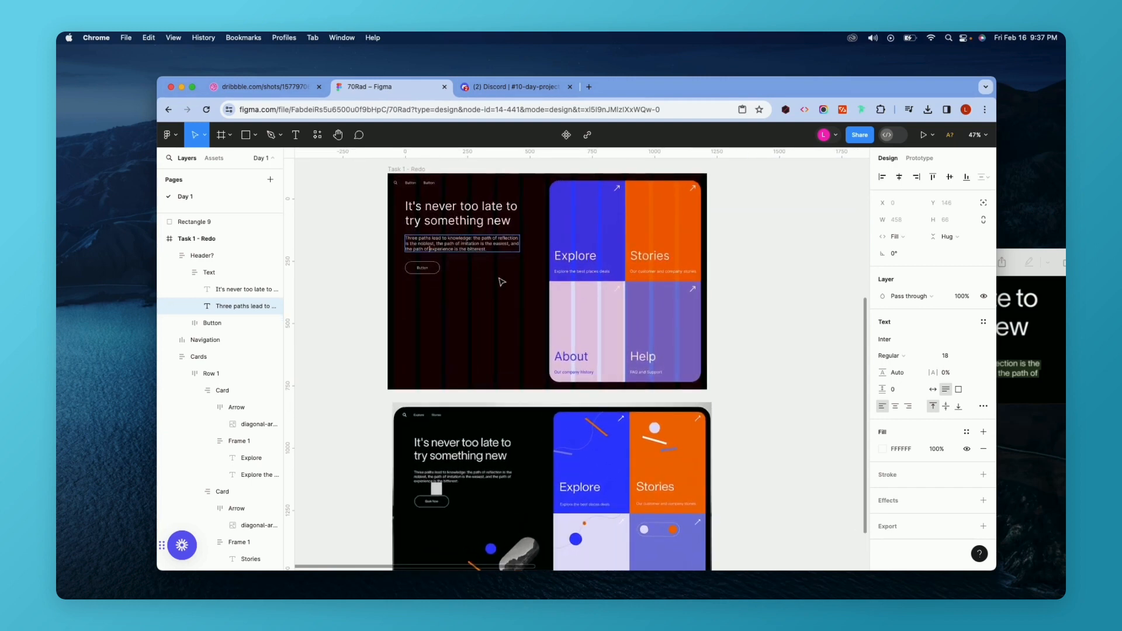
Set the paragraph text's font size to 16.
double_click(488, 242)
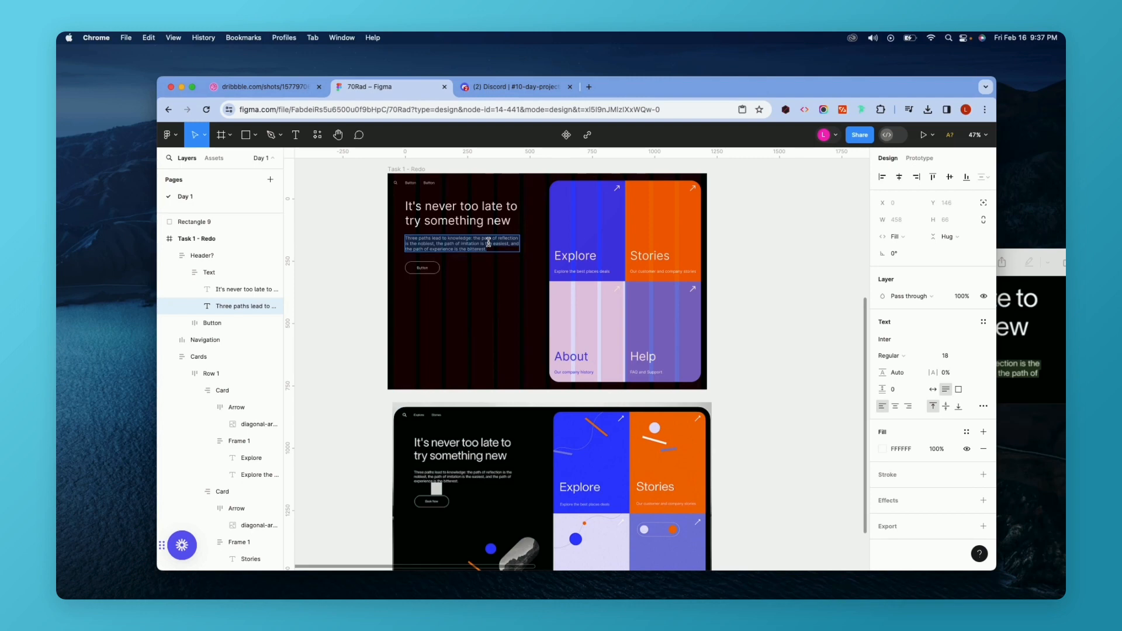
scroll(476, 272, "up", 5)
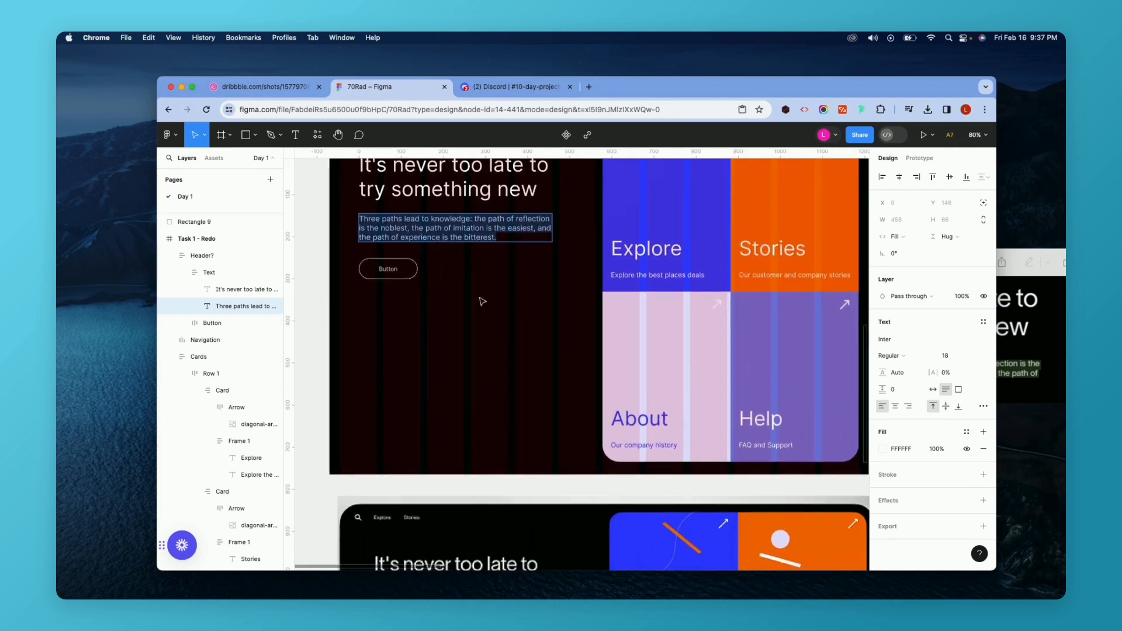
key("Escape")
scroll(482, 301, "up", 2)
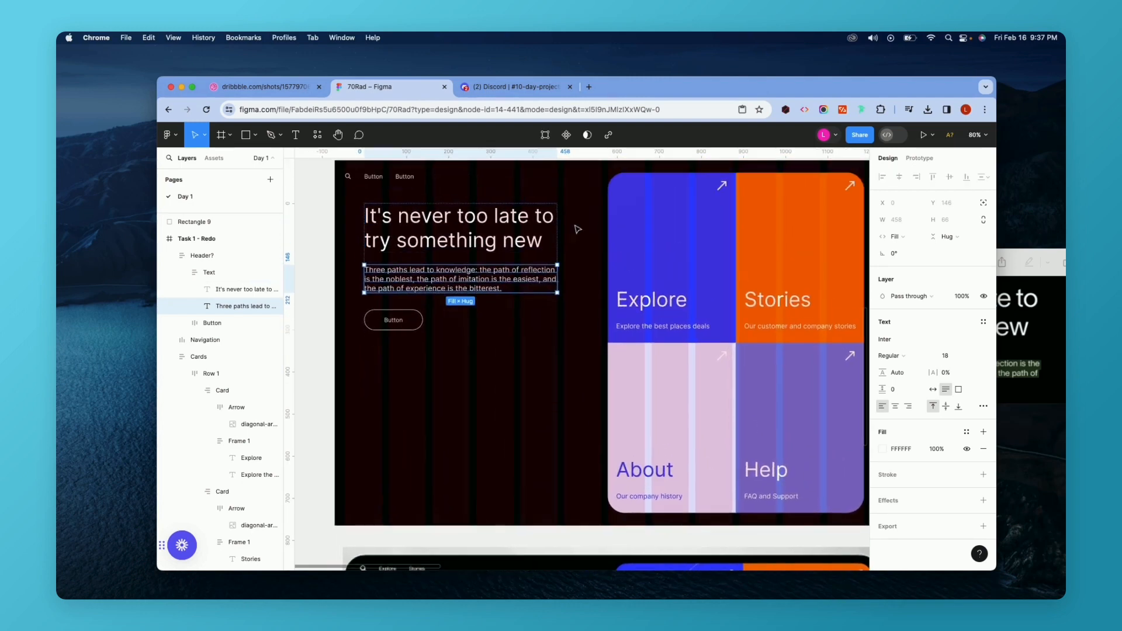
double_click(548, 272)
key("Escape")
scroll(558, 273, "down", 4)
double_click(526, 278)
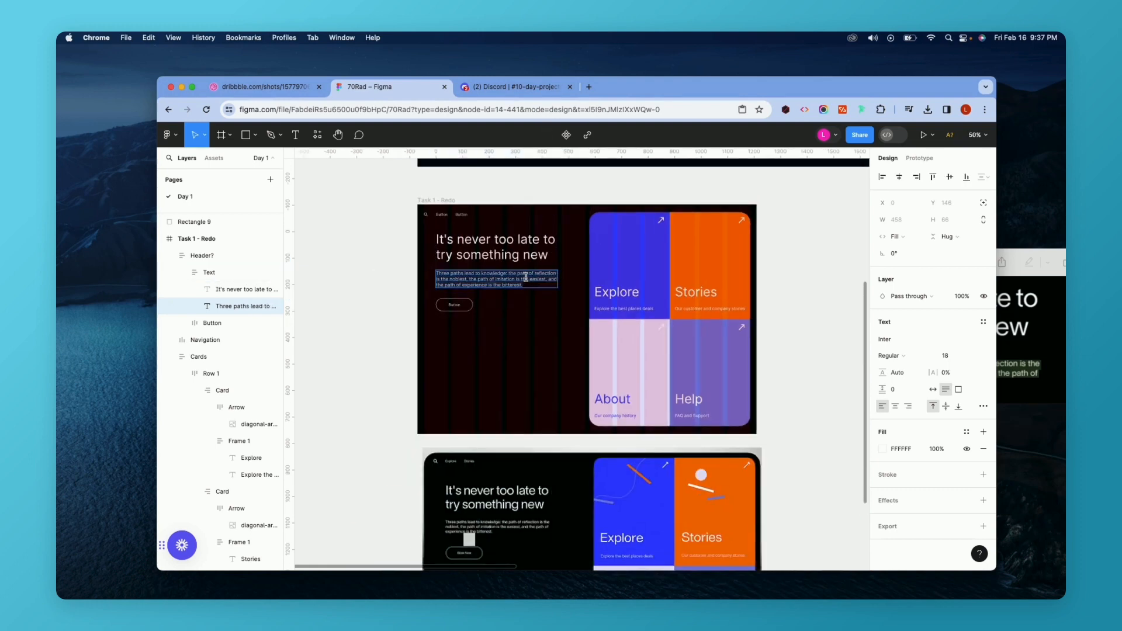
left_click(947, 356)
type("16")
key("Return")
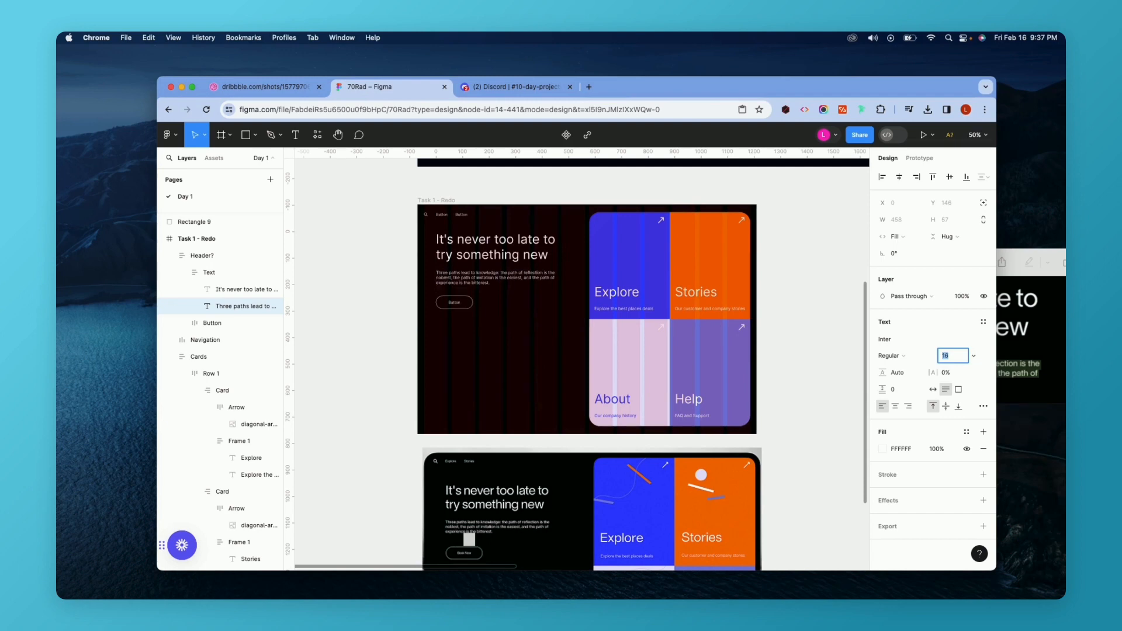
Select the Header and Navigation blocks and increase the spacing between them by 8.
scroll(468, 253, "up", 2)
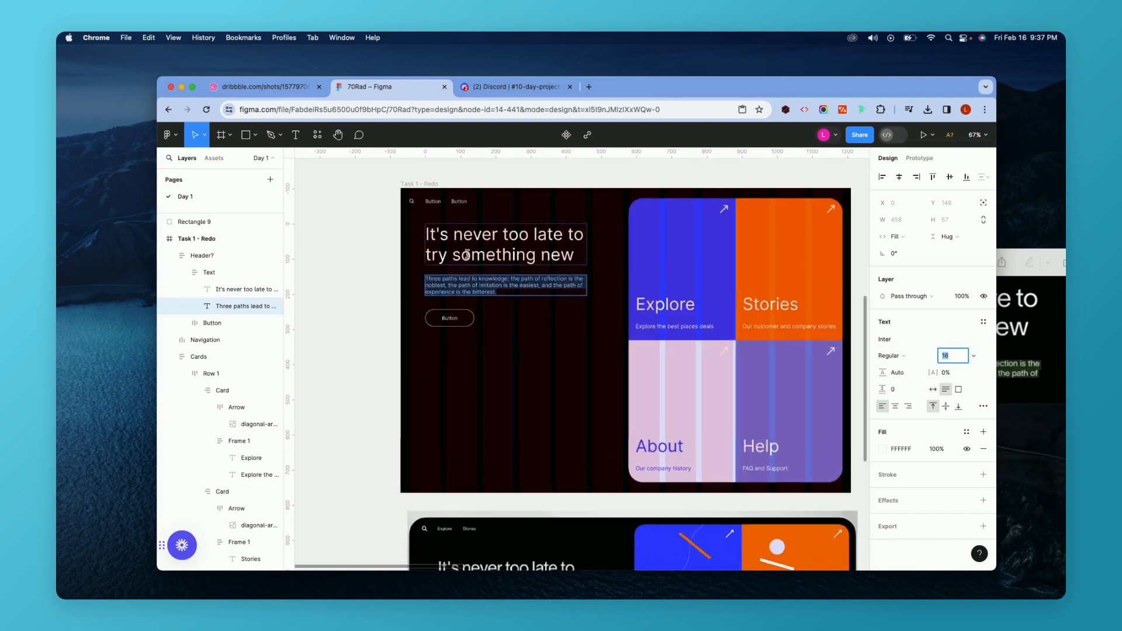
scroll(467, 254, "up", 5)
scroll(468, 255, "down", 2)
scroll(467, 253, "down", 1)
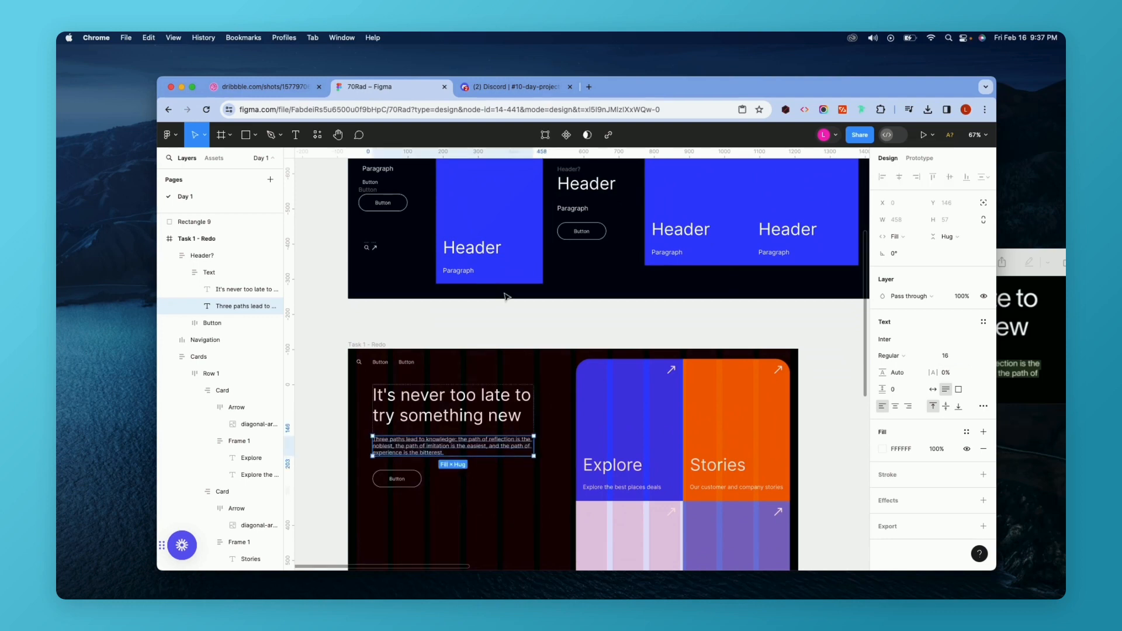
scroll(502, 292, "down", 5)
left_click(499, 312)
scroll(499, 312, "down", 5)
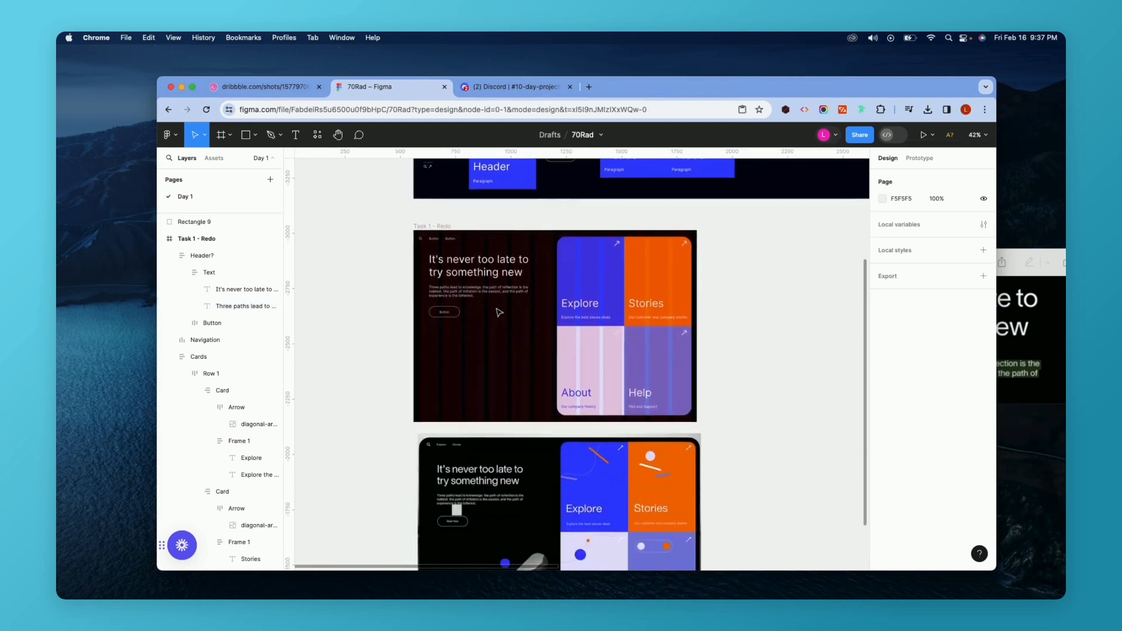
left_click(453, 247)
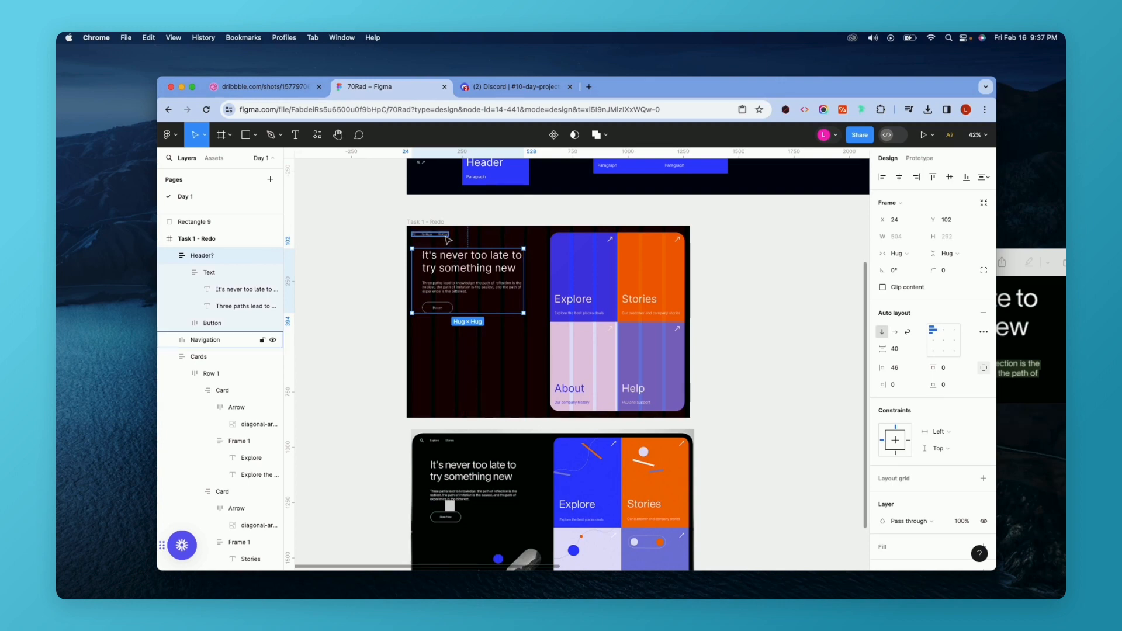
left_click(448, 239, "shift")
left_click(908, 311)
type("+8")
key("Return")
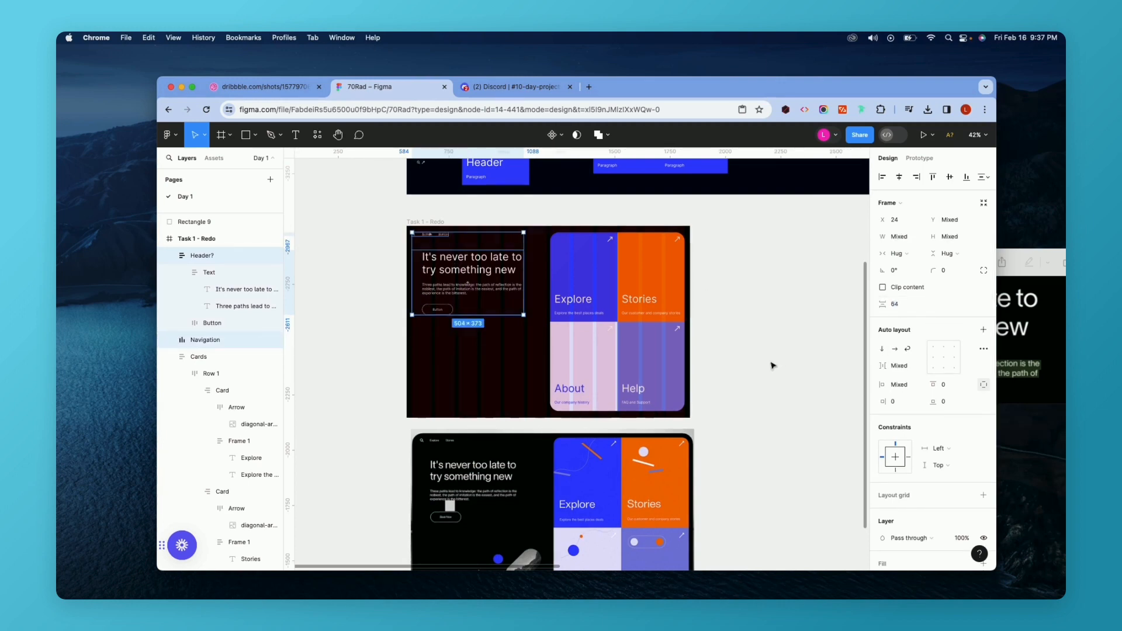
Draw an ellipse about 71 × 65 over the orange circle in the reference mockup's illustration.
left_click(772, 365)
scroll(573, 295, "down", 3)
scroll(573, 295, "right", 2)
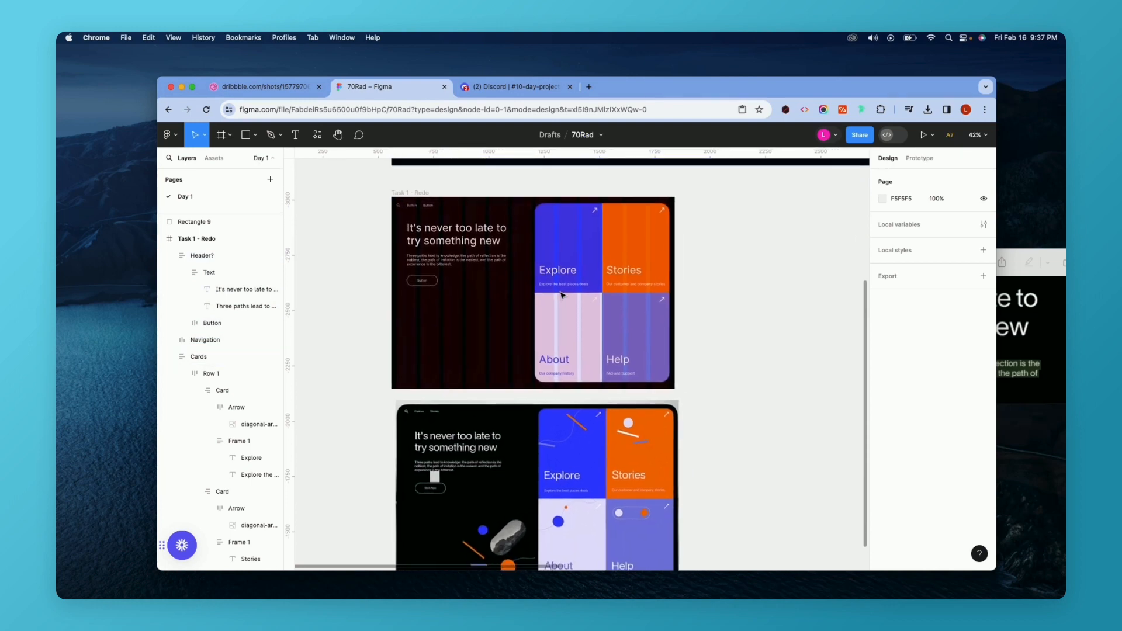
scroll(562, 296, "right", 2)
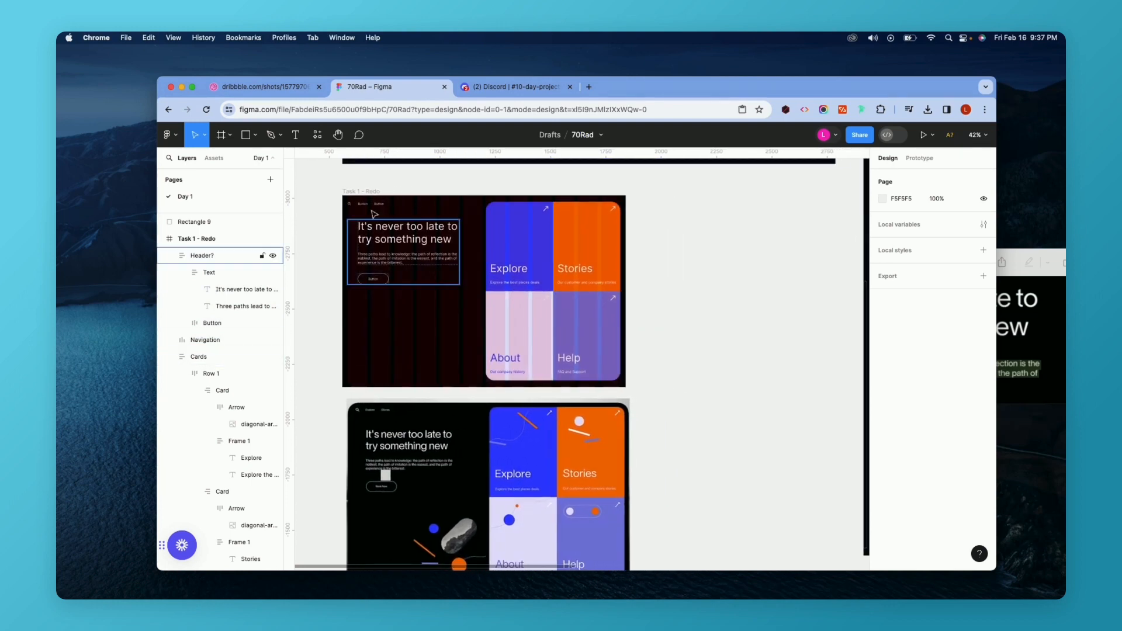
left_click(359, 191)
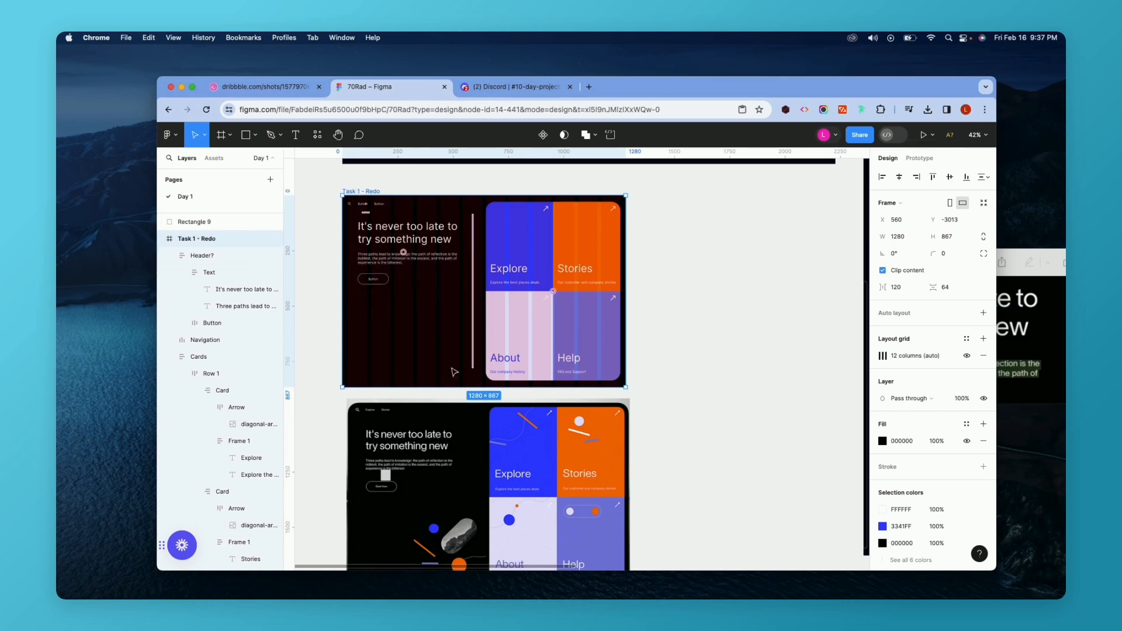
scroll(388, 341, "down", 5)
scroll(387, 342, "up", 5)
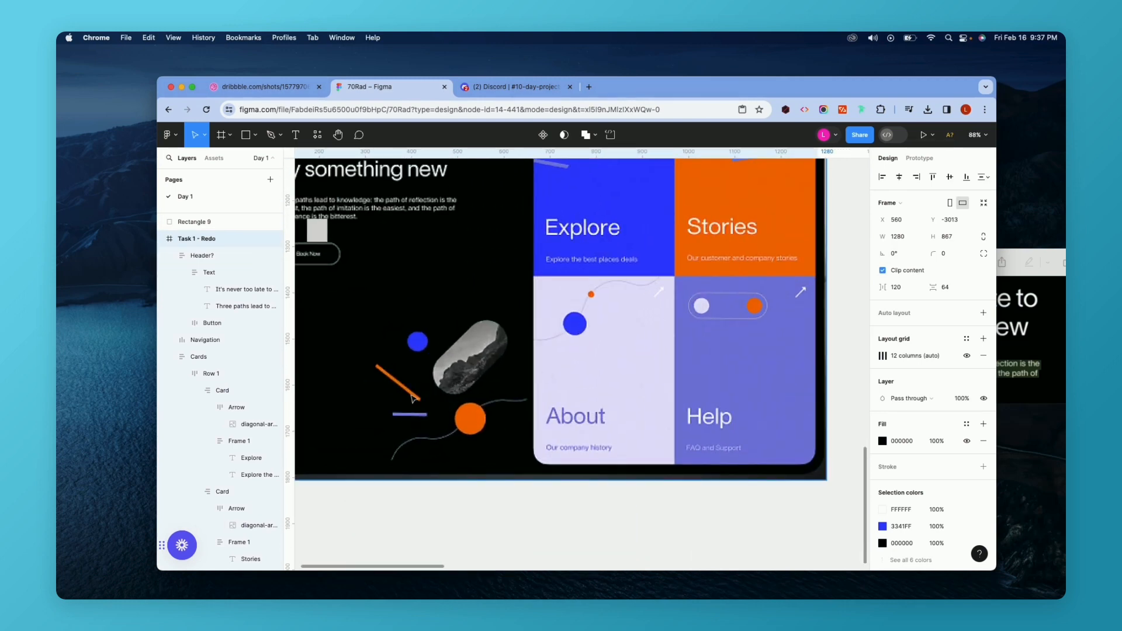
scroll(413, 398, "left", 1)
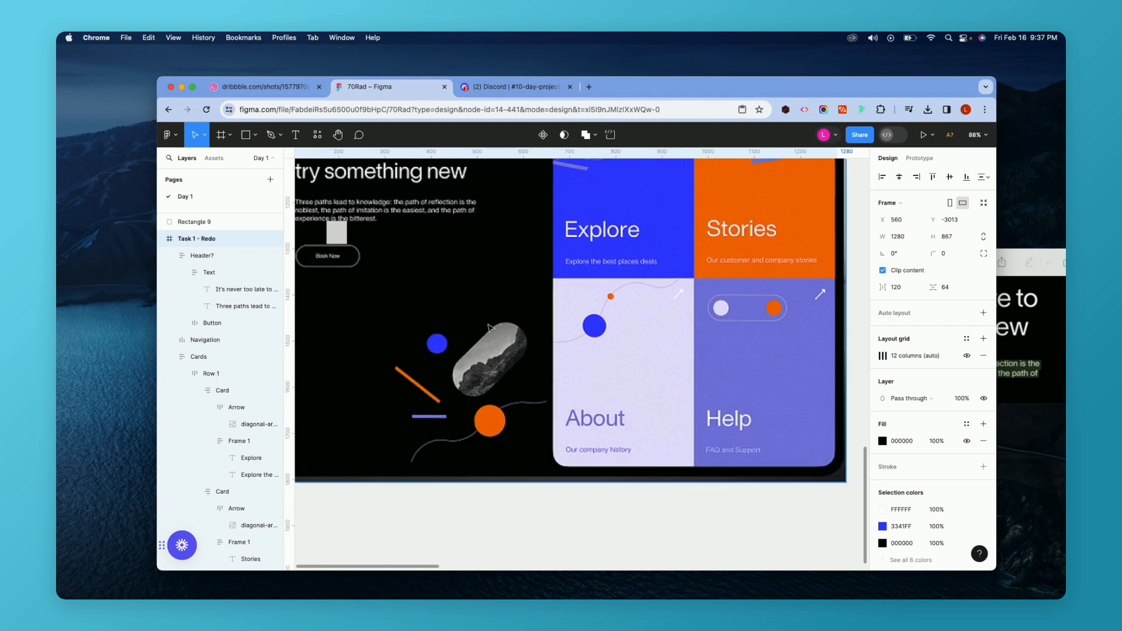
left_click(256, 135)
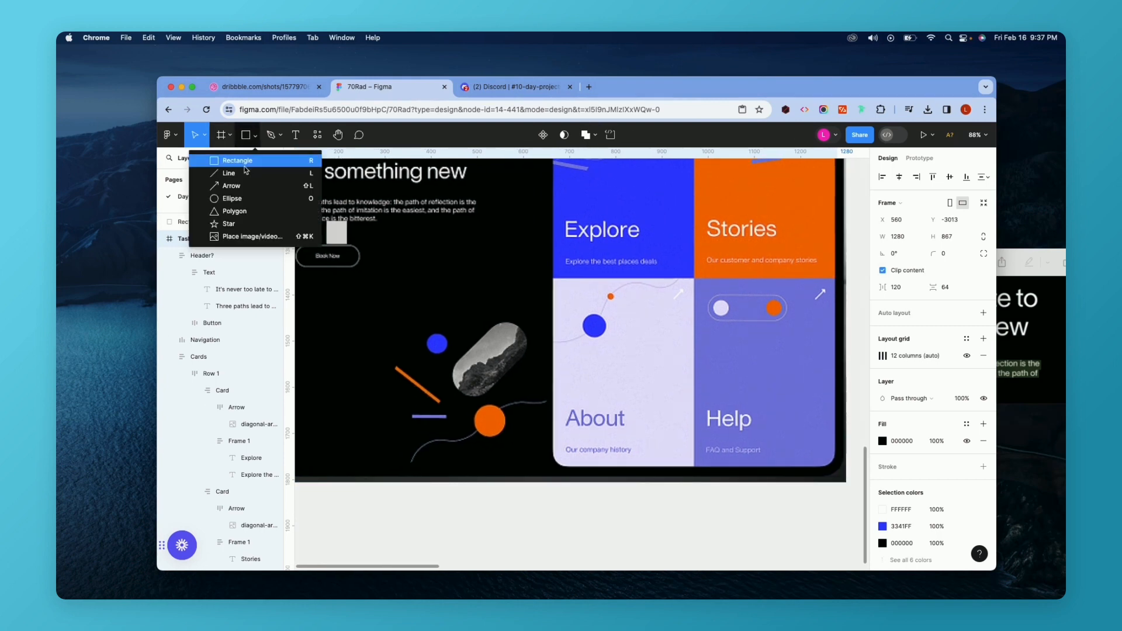
left_click(232, 198)
scroll(503, 357, "up", 5)
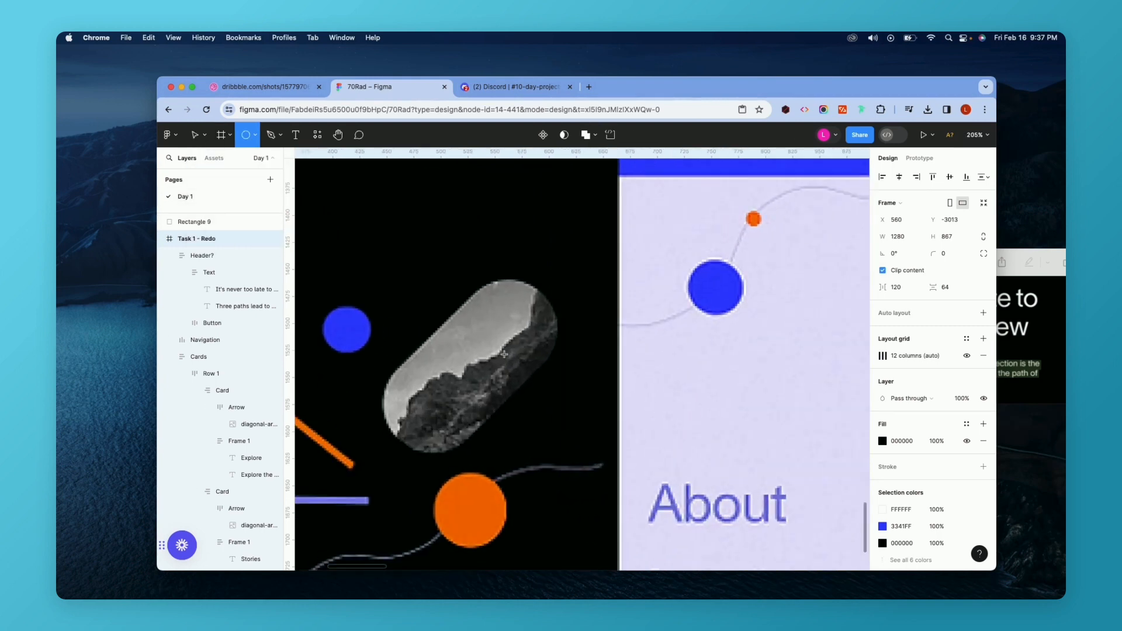
left_click_drag(461, 375, 536, 446)
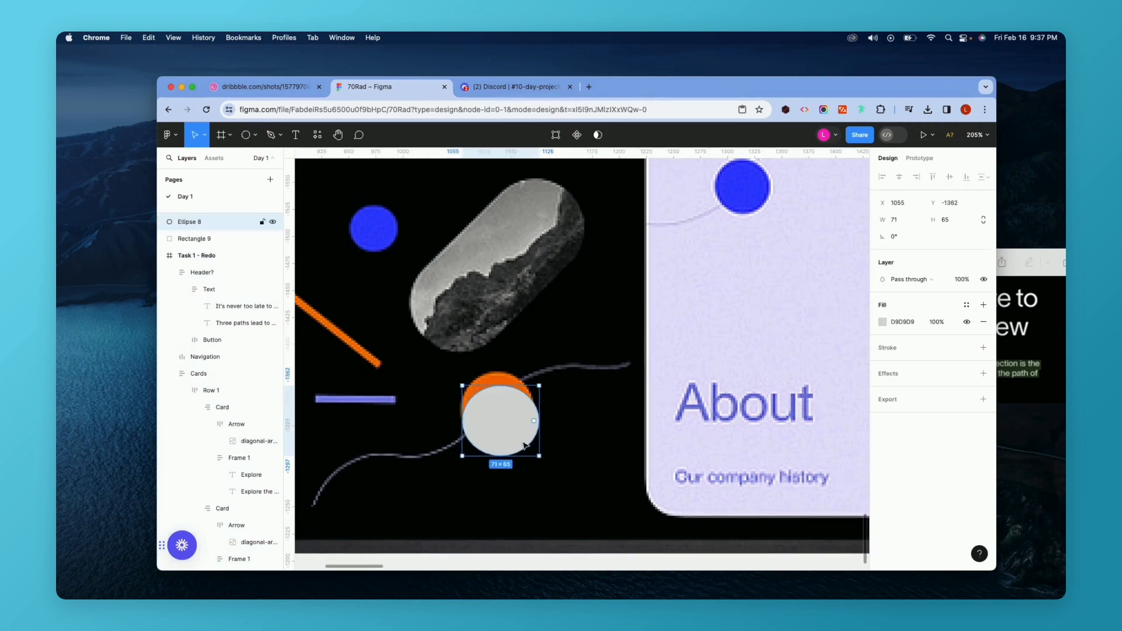
Resize the ellipse to 70 × 70 and nudge it into place over the circle.
left_click(909, 219)
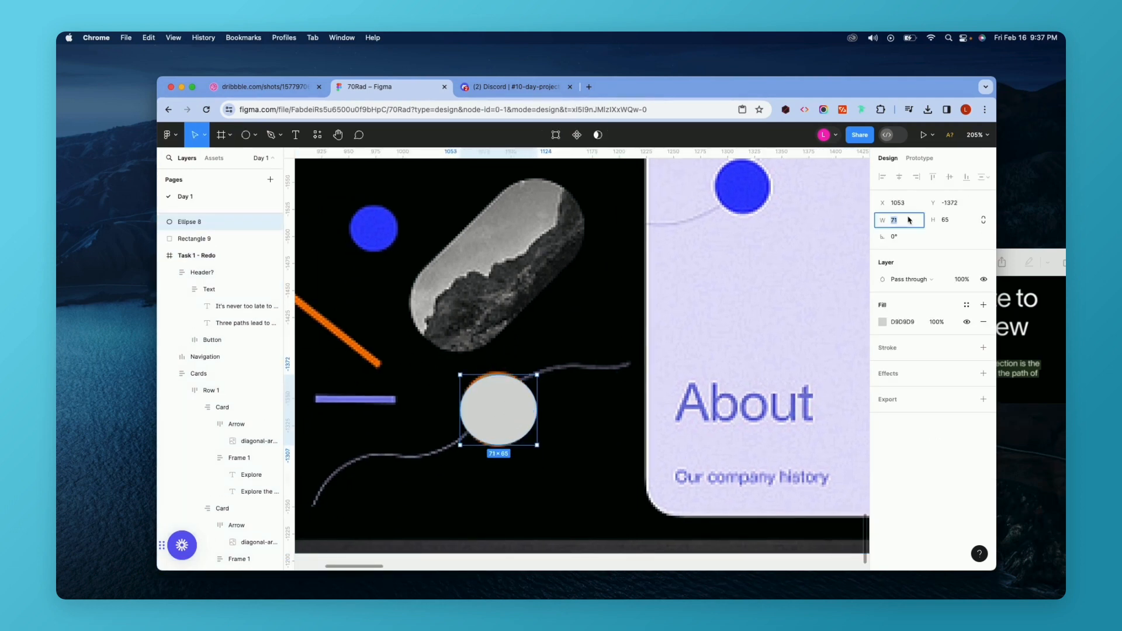
type("70")
key("Tab")
type("70")
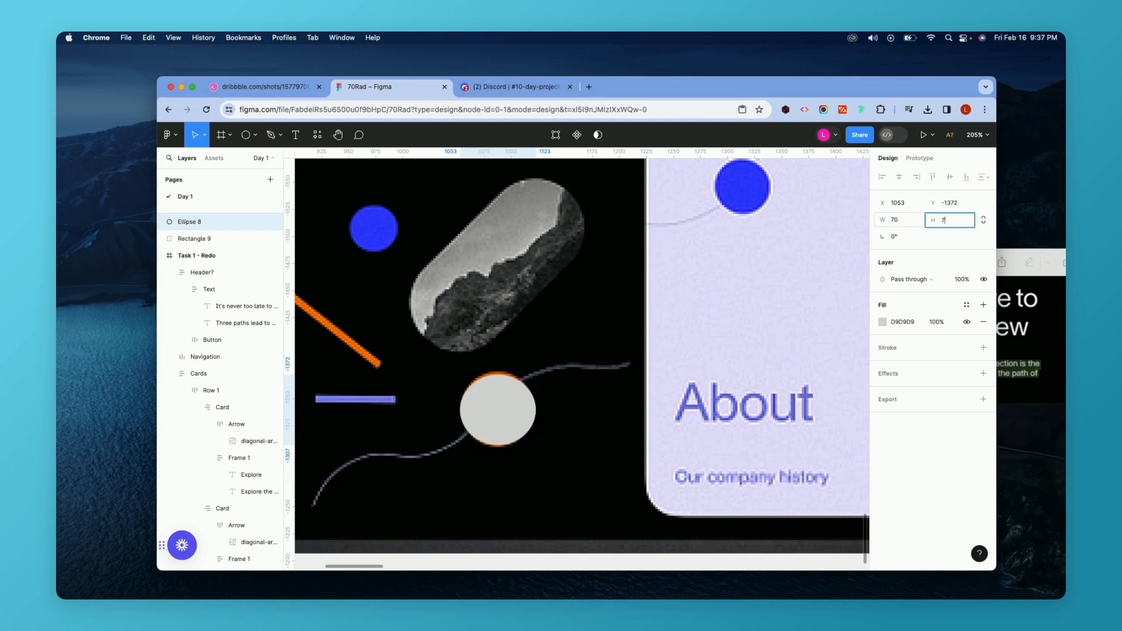
key("Return")
left_click_drag(486, 420, 485, 414)
Try pasting a copy of the ellipse into the Task 1 - Redo frame and undo the paste.
scroll(484, 413, "down", 5)
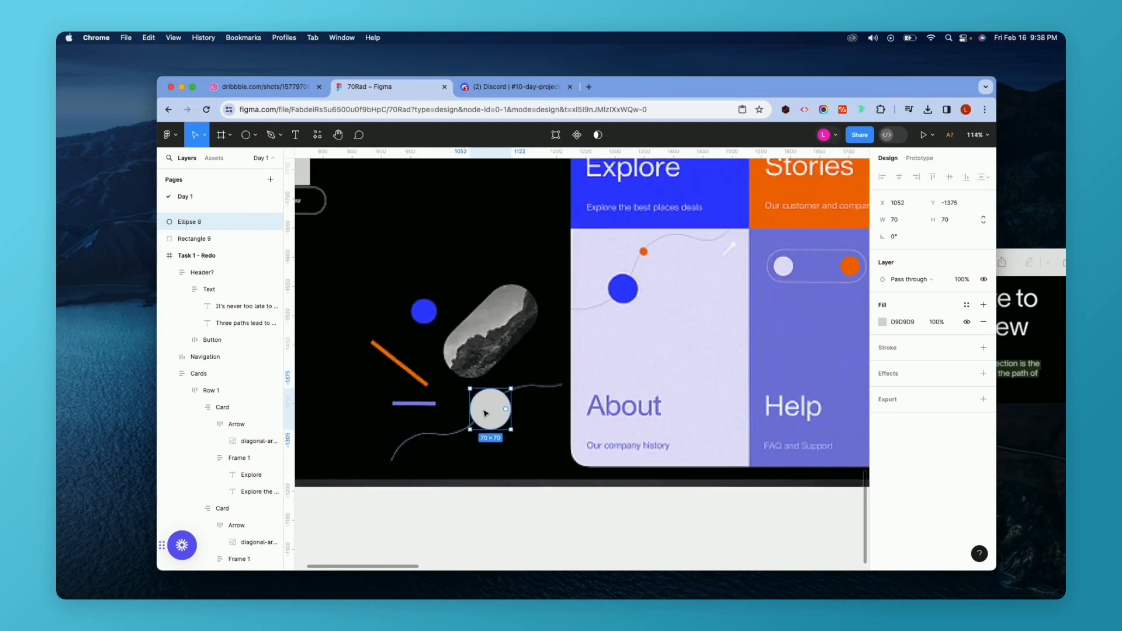
scroll(485, 413, "down", 3)
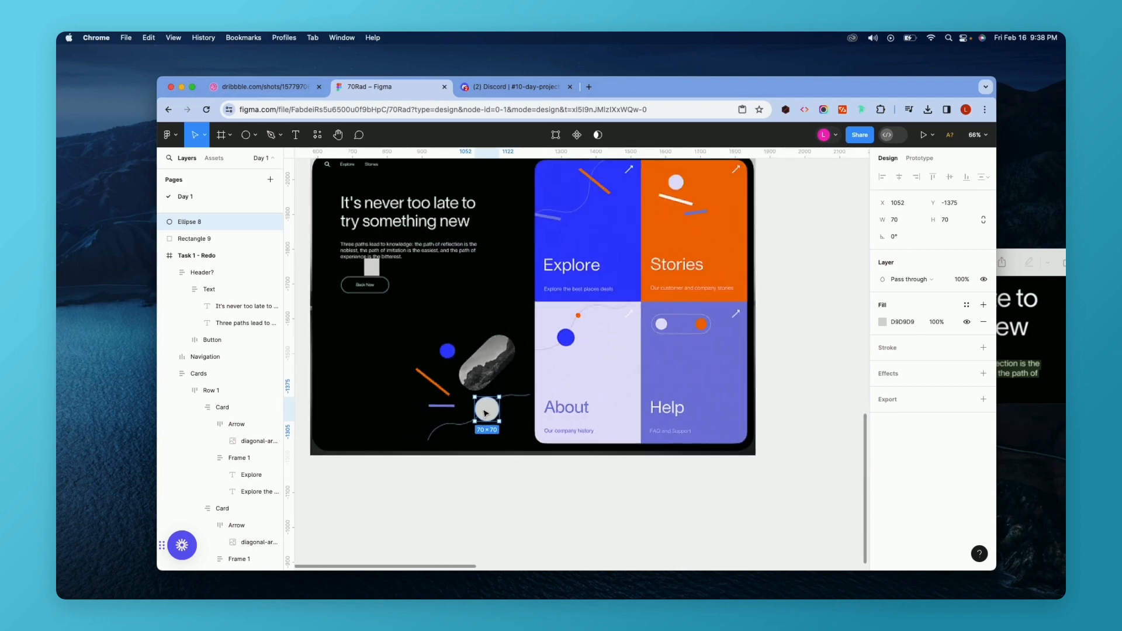
scroll(486, 413, "down", 4)
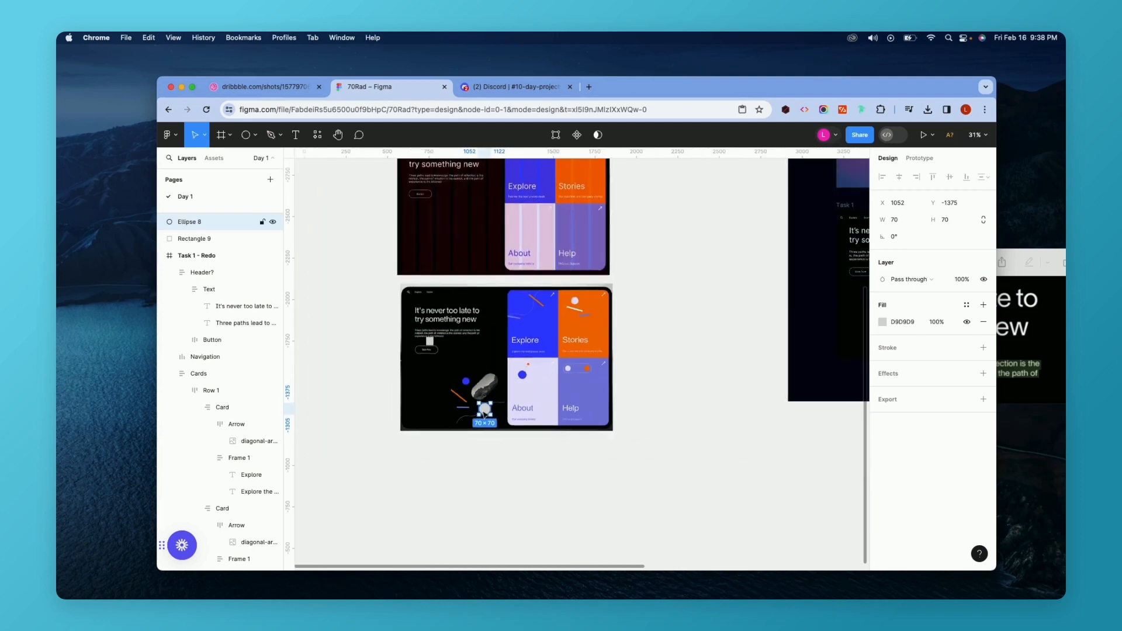
key("super+c")
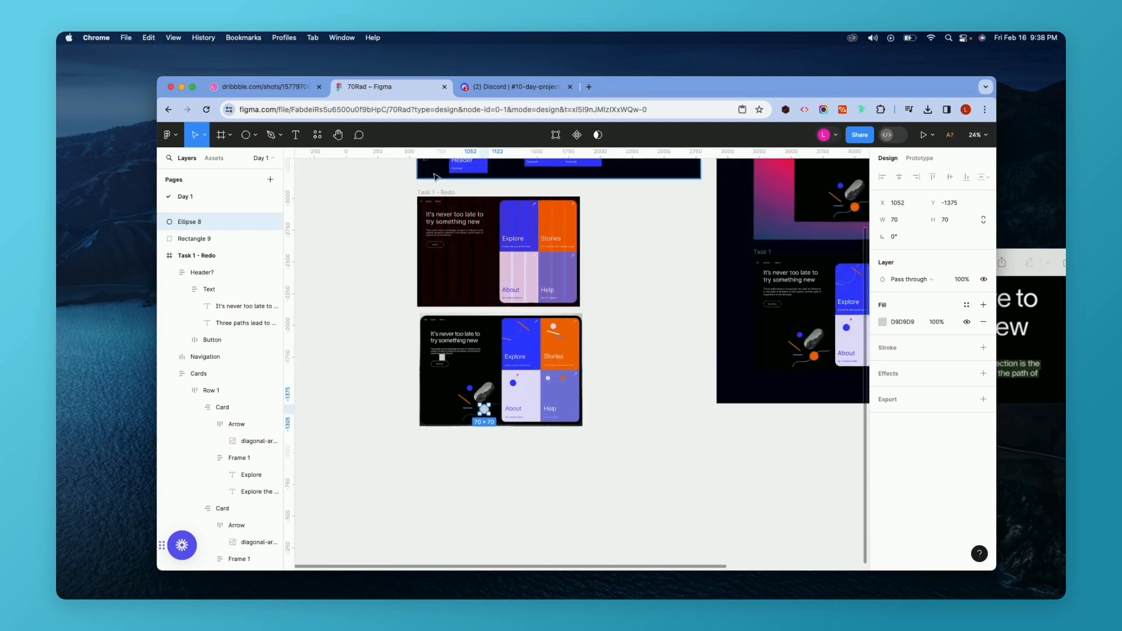
left_click(434, 193)
key("super+v")
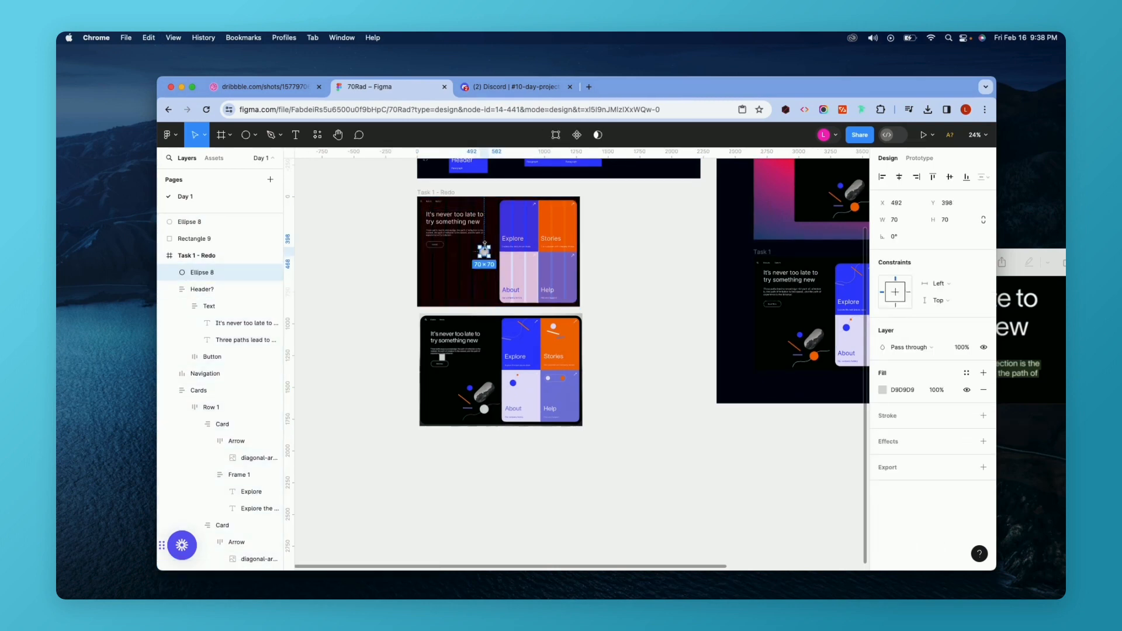
key("super+z")
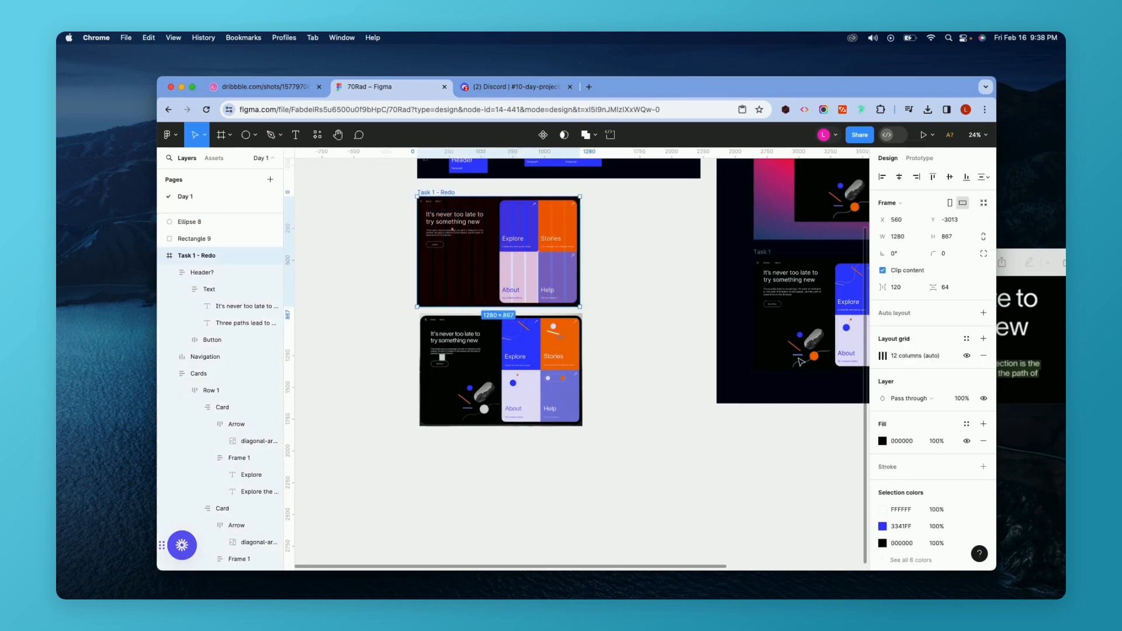
Move the ellipse onto the About card's blue circle and delete it.
scroll(475, 421, "up", 10)
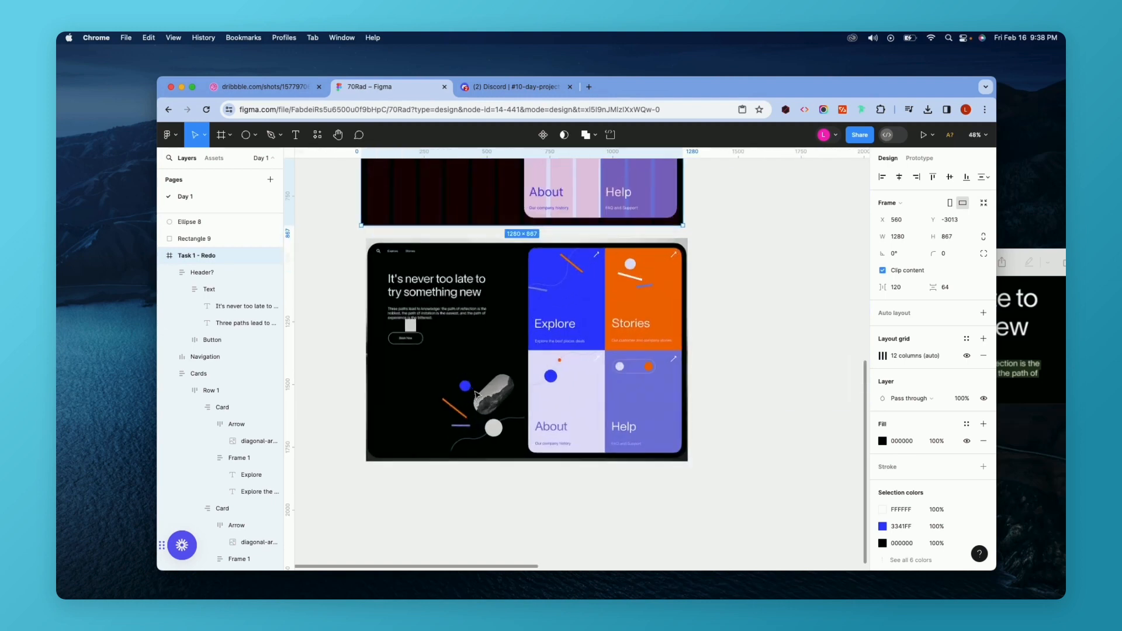
left_click(506, 451)
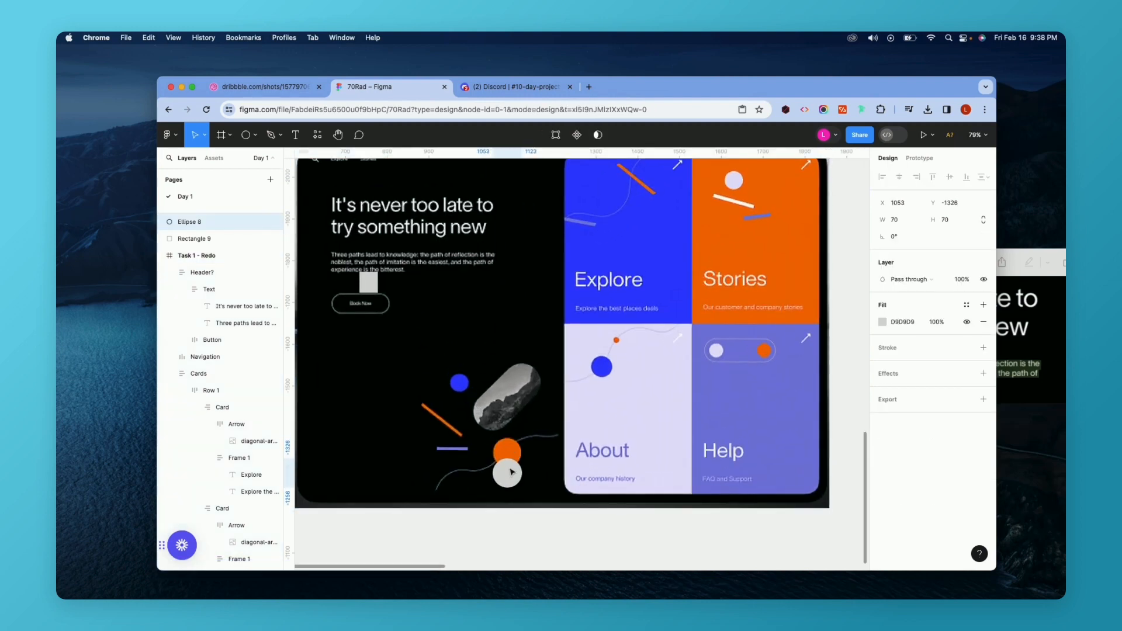
left_click_drag(510, 451, 654, 288)
scroll(511, 451, "up", 3)
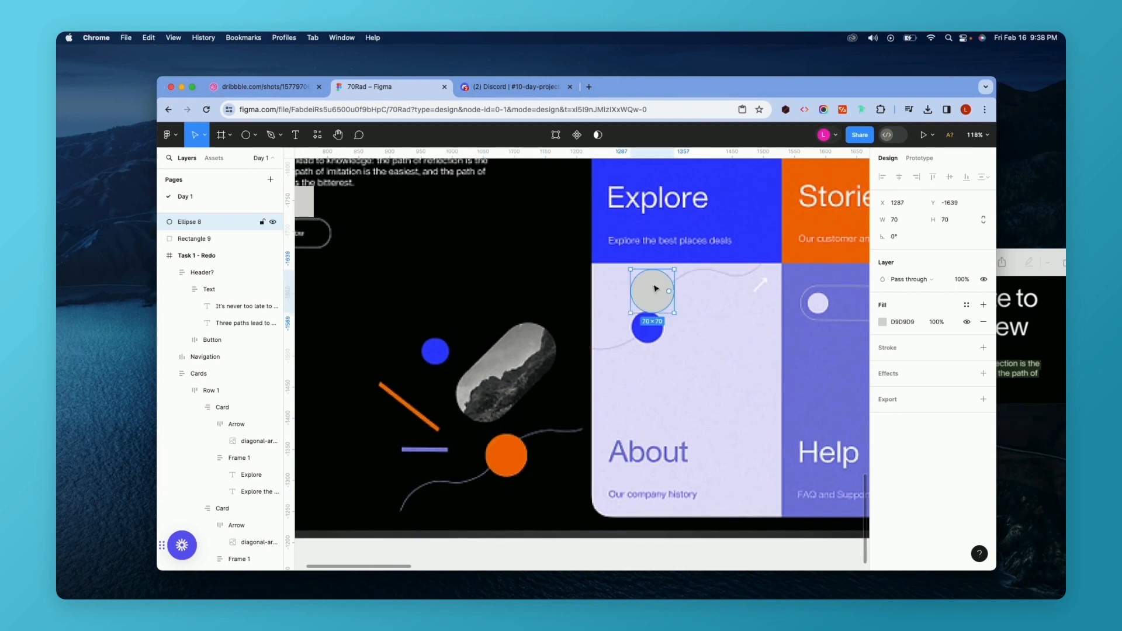
key("Delete")
scroll(528, 314, "down", 2)
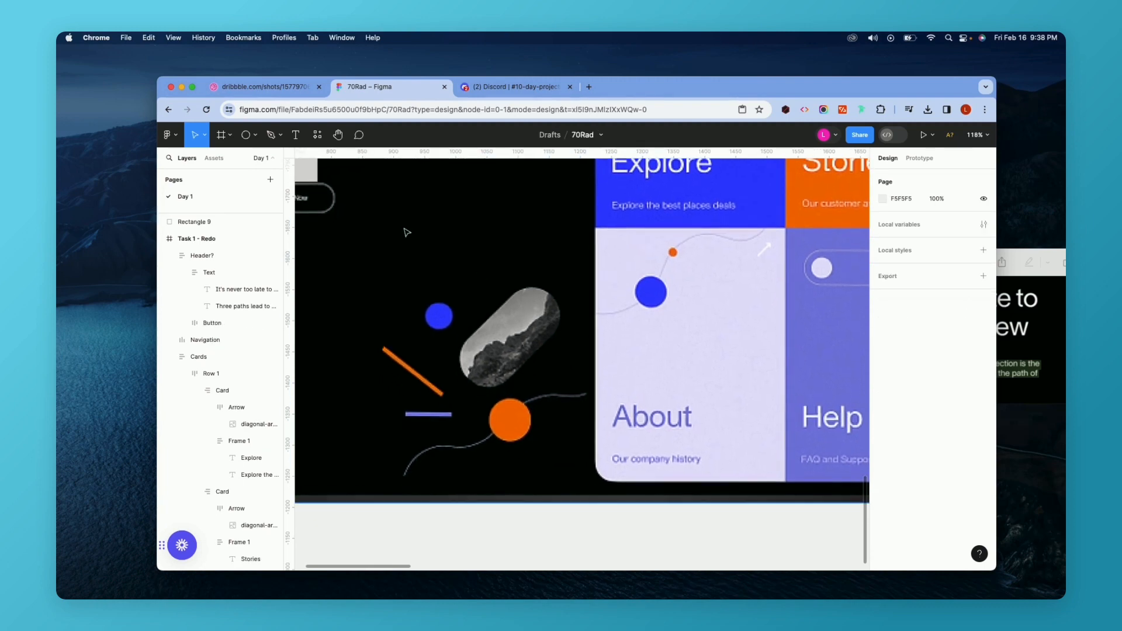
Draw a rectangle about 176 × 185 over the mountain-photo pill in the reference mockup.
left_click(246, 136)
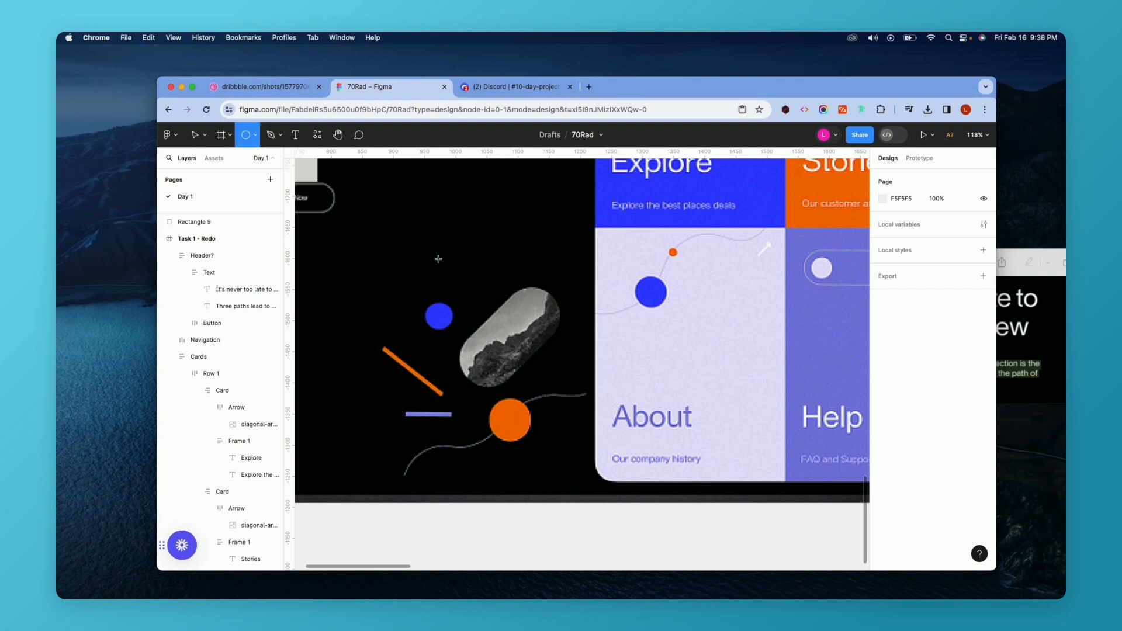
left_click_drag(418, 239, 596, 417)
left_click(255, 136)
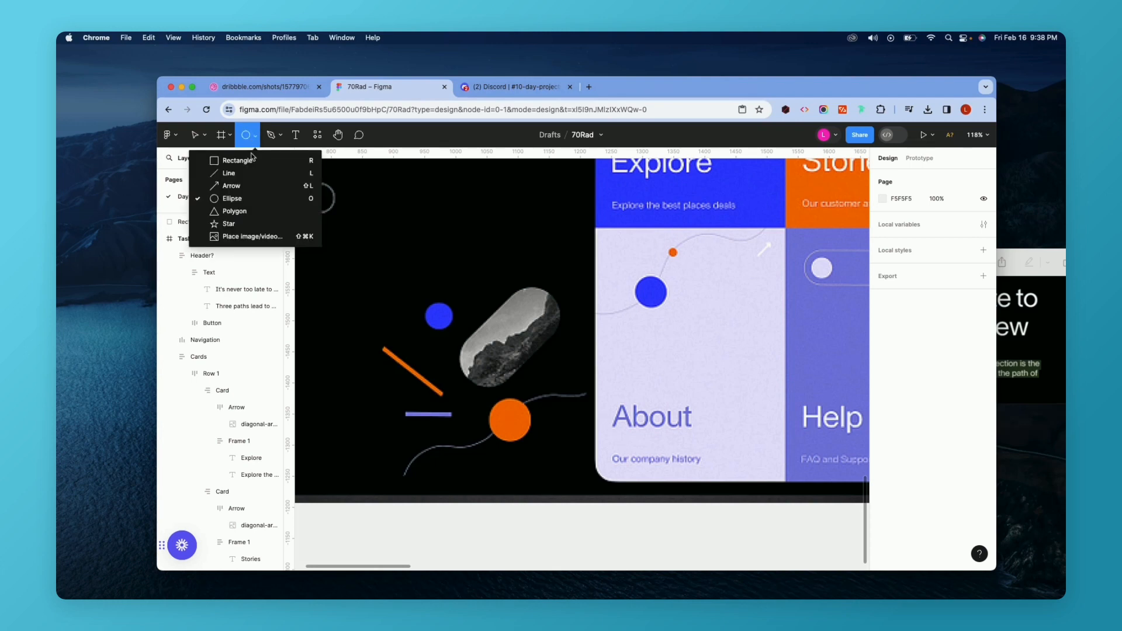
left_click(253, 163)
mouse_move(441, 292)
left_mouse_down()
mouse_move(584, 408)
mouse_move(550, 407)
left_mouse_up()
left_click_drag(483, 315, 549, 334)
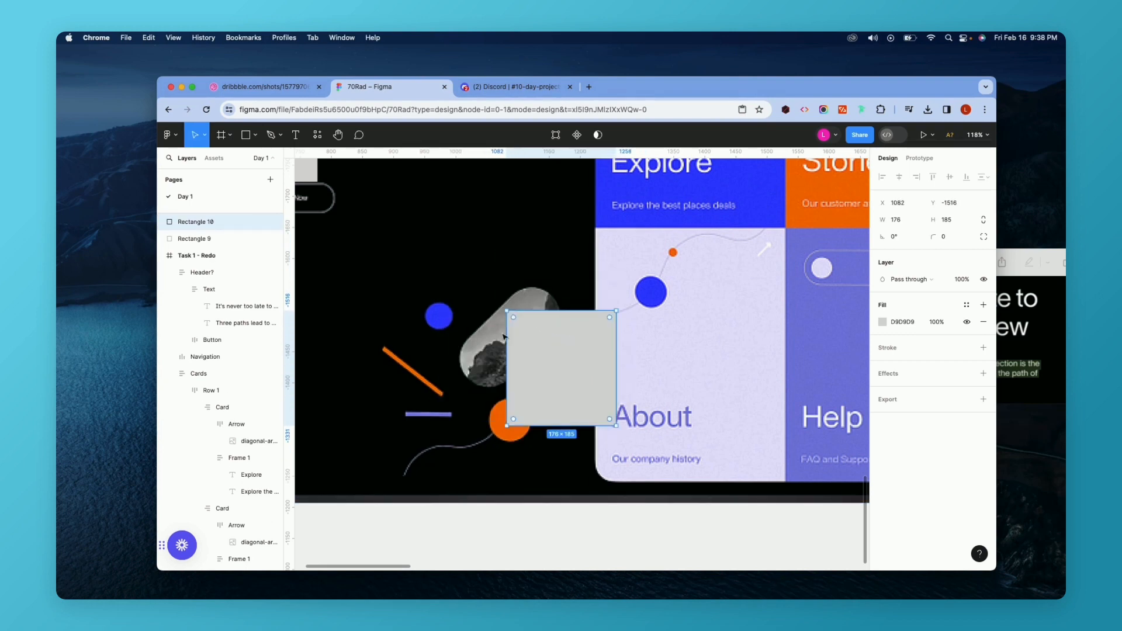
Rotate the rectangle about -44° and move it to line up with the photo pill.
double_click(545, 426)
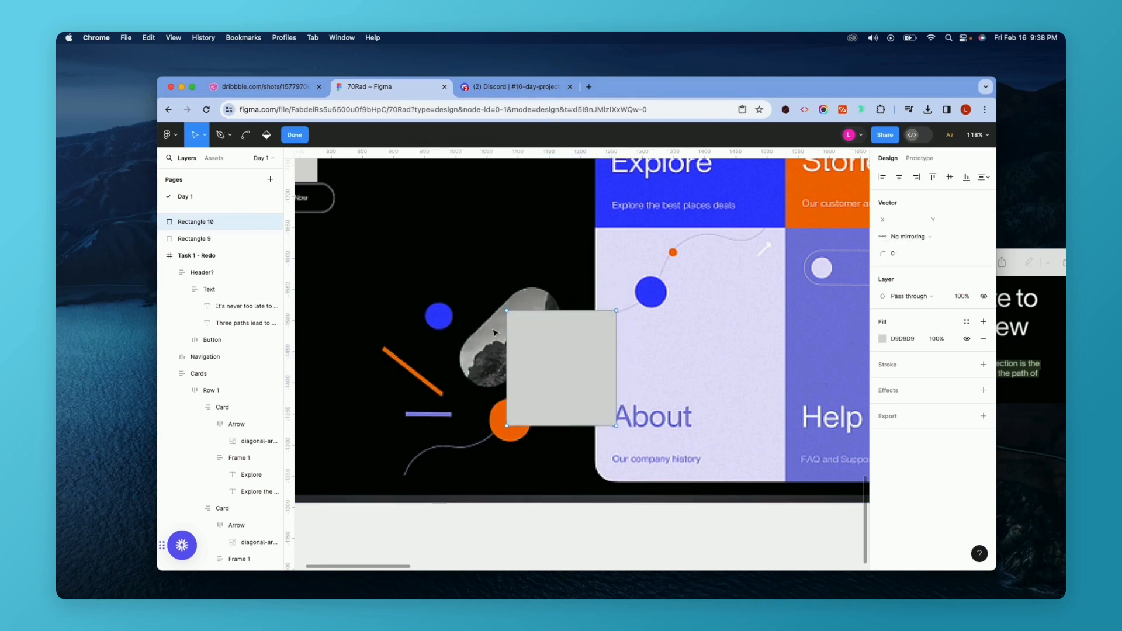
key("Escape")
left_click_drag(504, 307, 564, 315)
left_click_drag(561, 367, 520, 335)
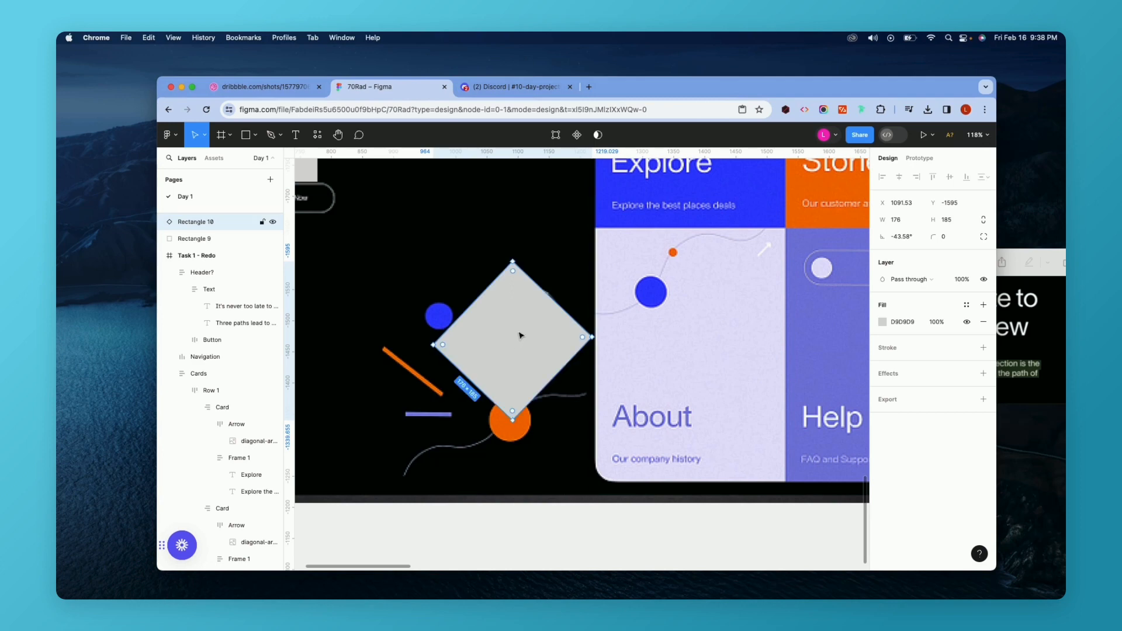
left_click_drag(548, 299, 547, 293)
Resize the rotated rectangle to about 93 × 187 and round its corners with an 80 radius.
double_click(497, 330)
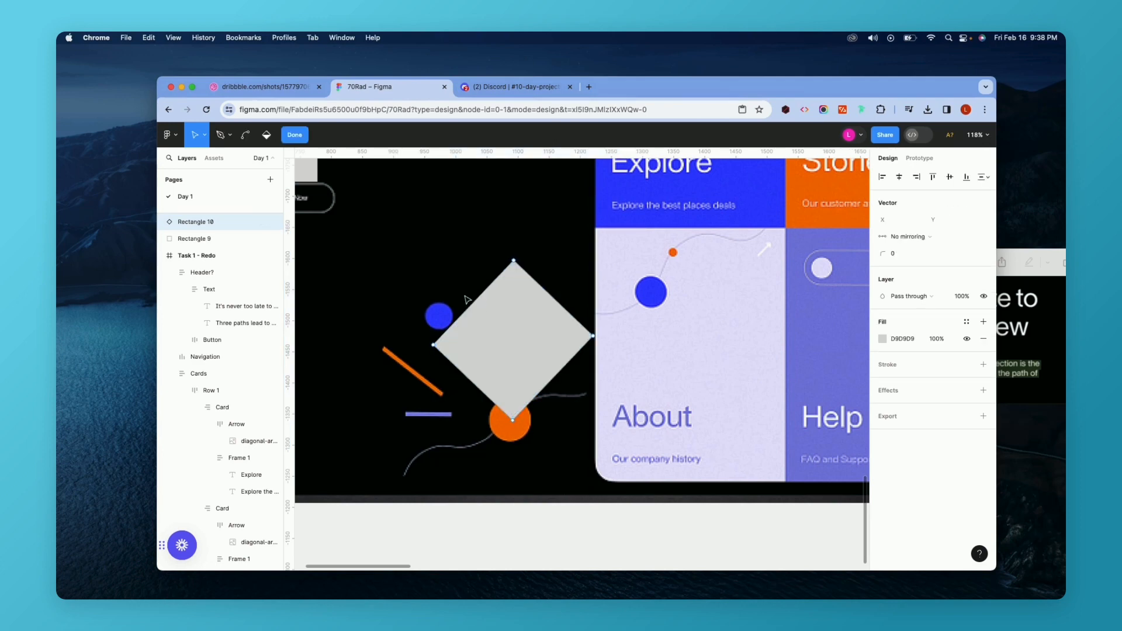
key("Escape")
left_click_drag(468, 308, 494, 312)
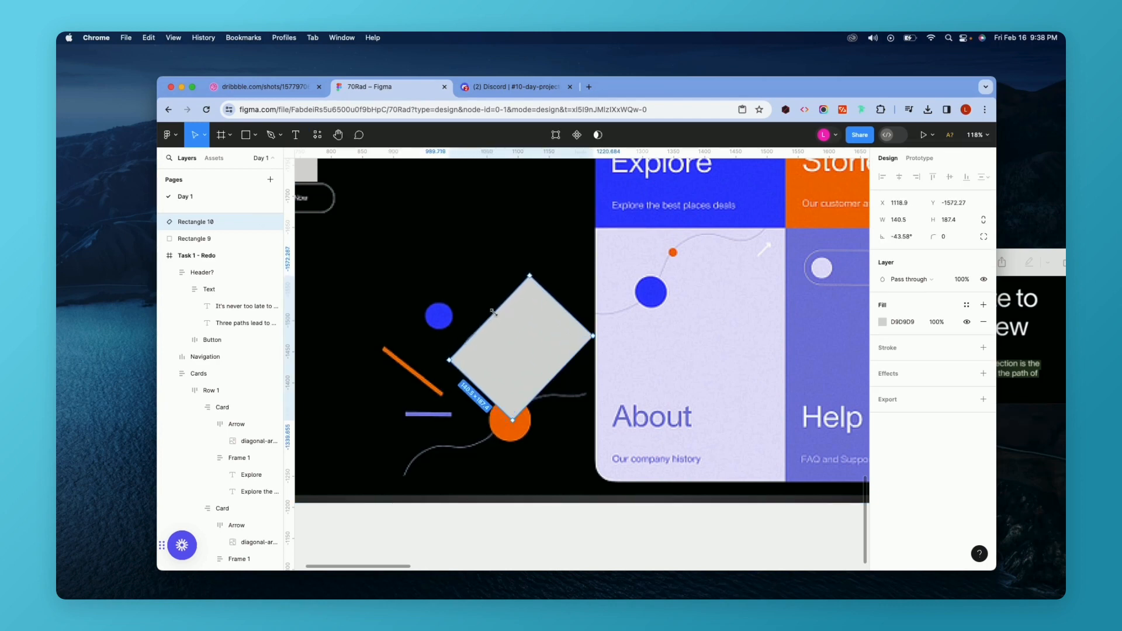
left_click_drag(555, 380, 525, 363)
left_click_drag(932, 236, 961, 237)
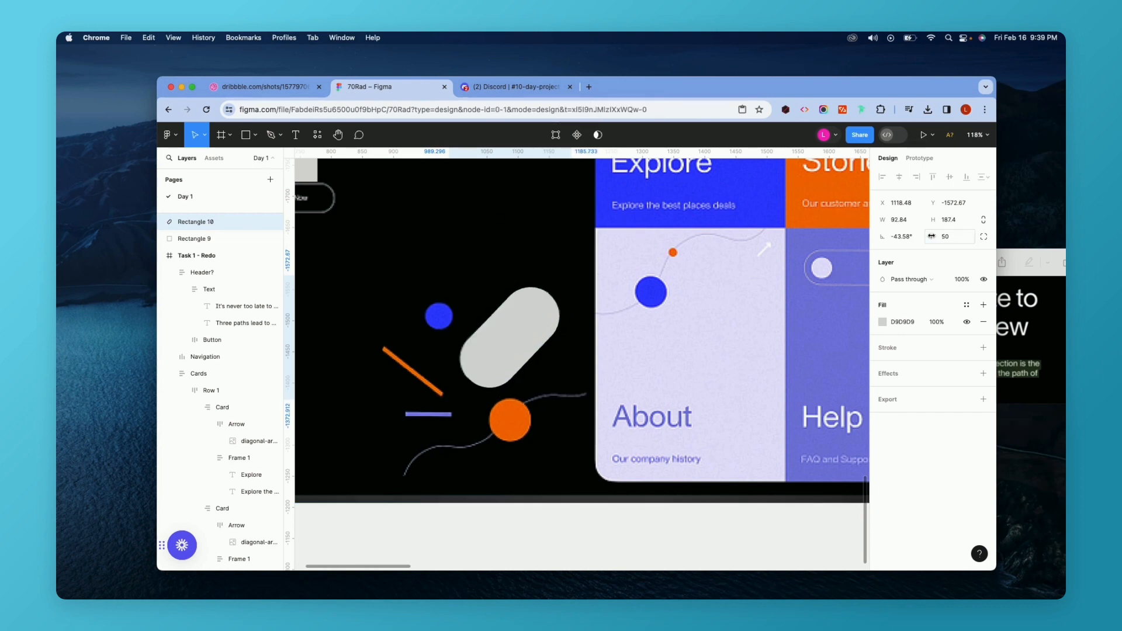
Fill the pill-shaped rectangle with an image file chosen from the Desktop folder.
left_click(476, 296)
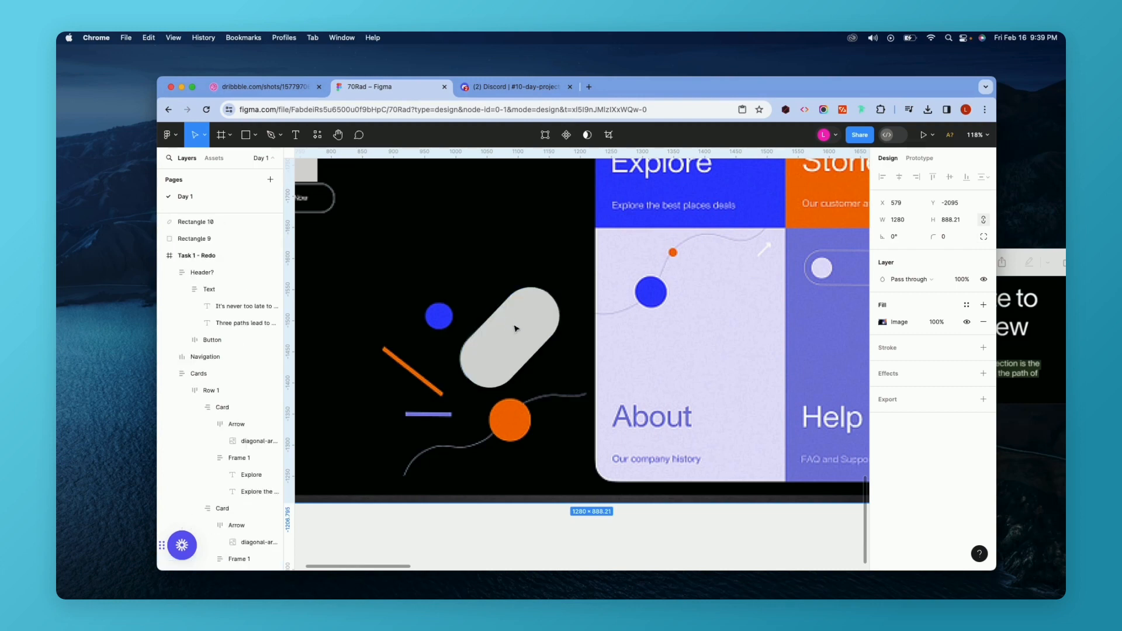
double_click(515, 328)
left_click(876, 338)
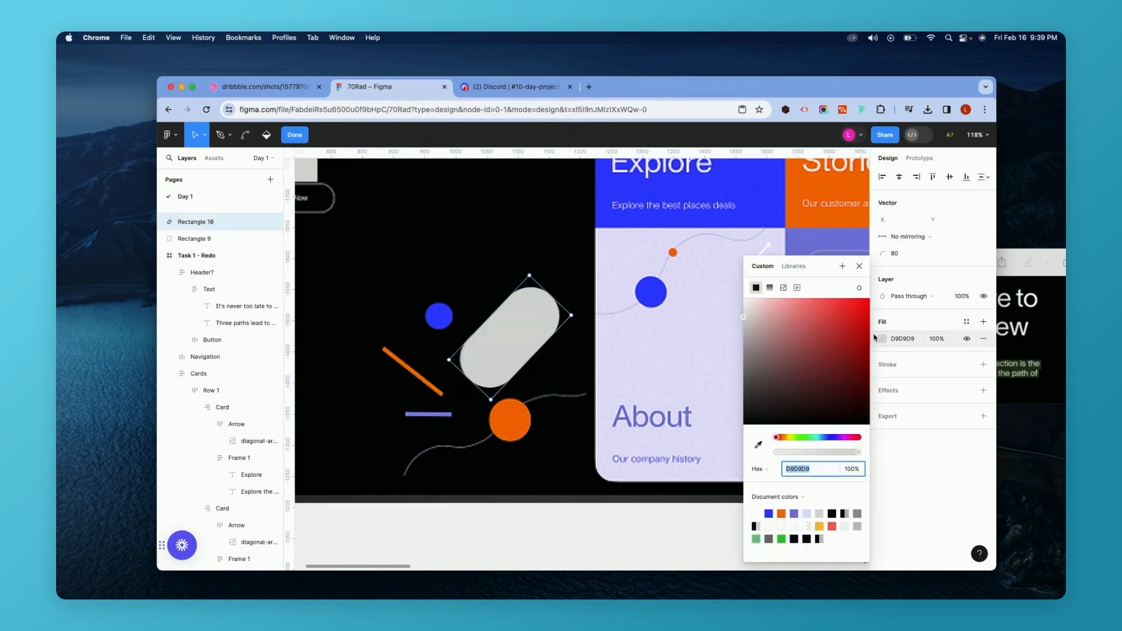
left_click(783, 287)
left_click(808, 363)
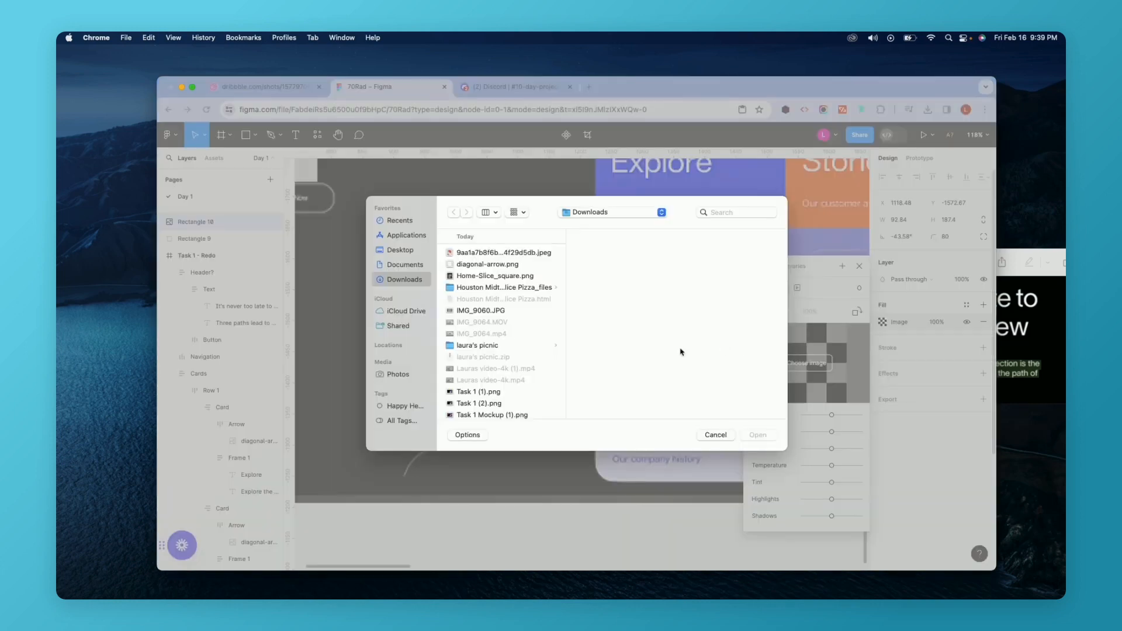
left_click(474, 273)
left_click(401, 250)
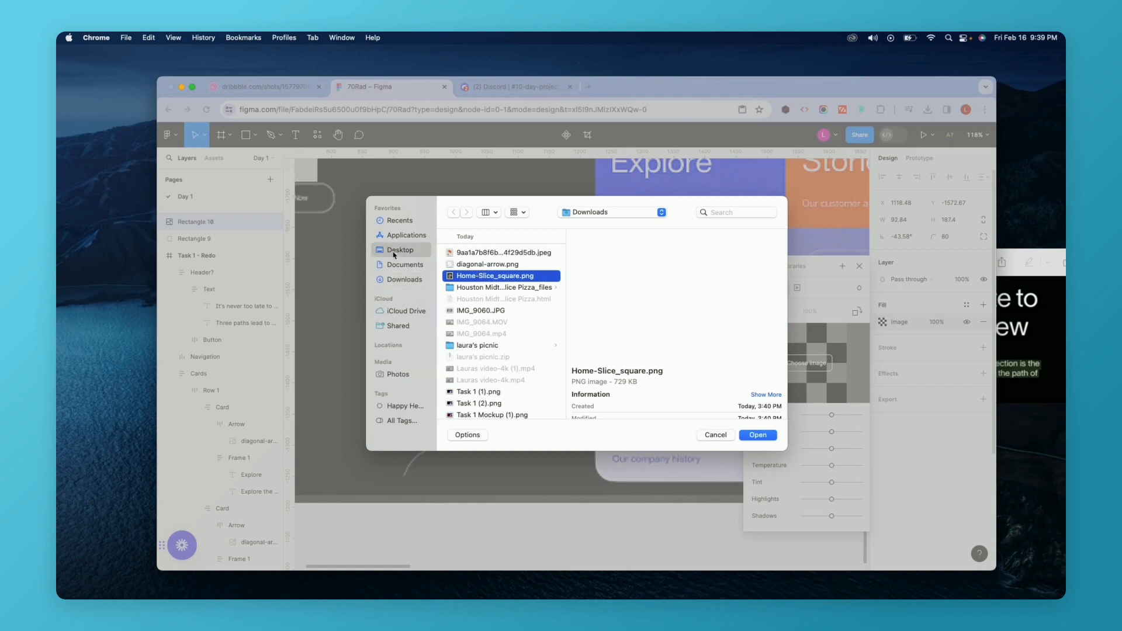
left_click(474, 310)
left_click(758, 434)
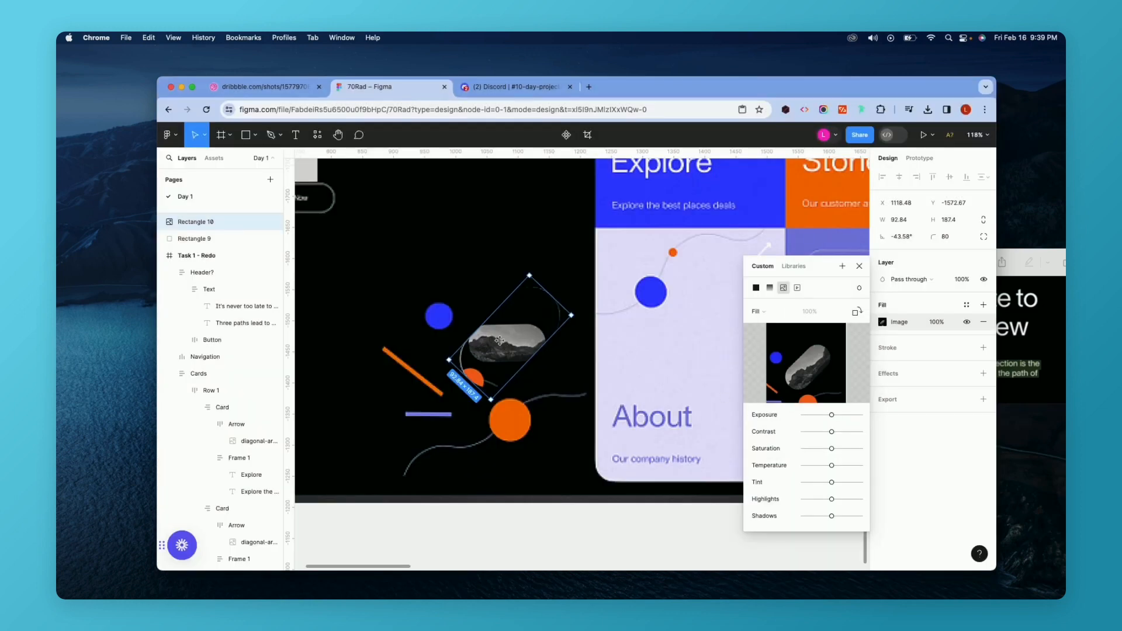
Set the image fill mode to Crop.
left_click(783, 317)
left_click(771, 336)
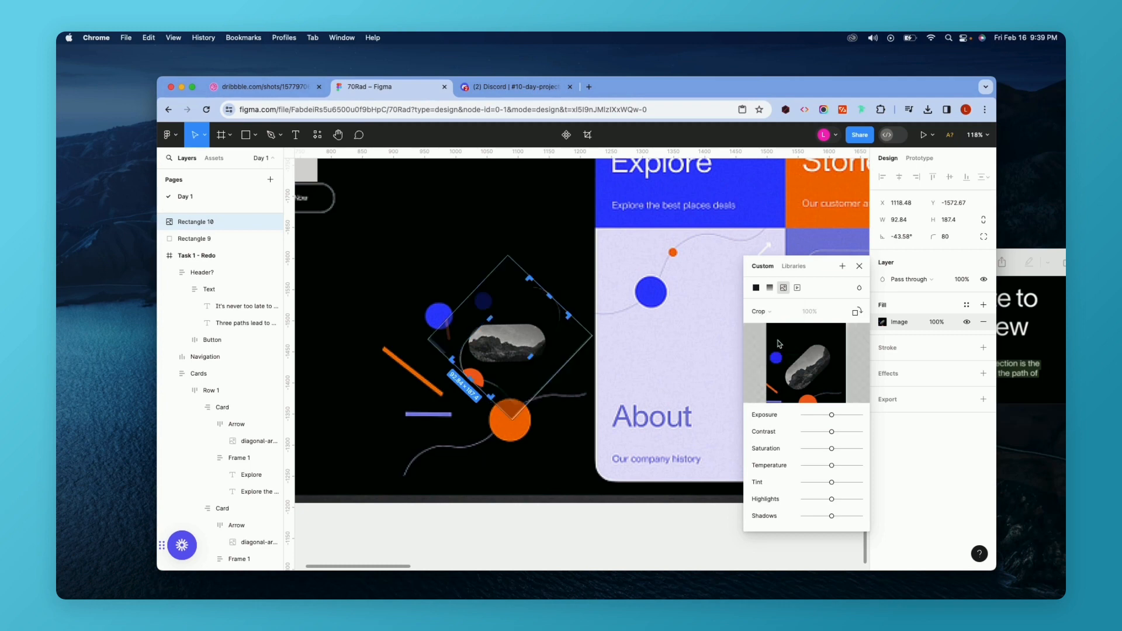
left_click(771, 311)
left_click(770, 287)
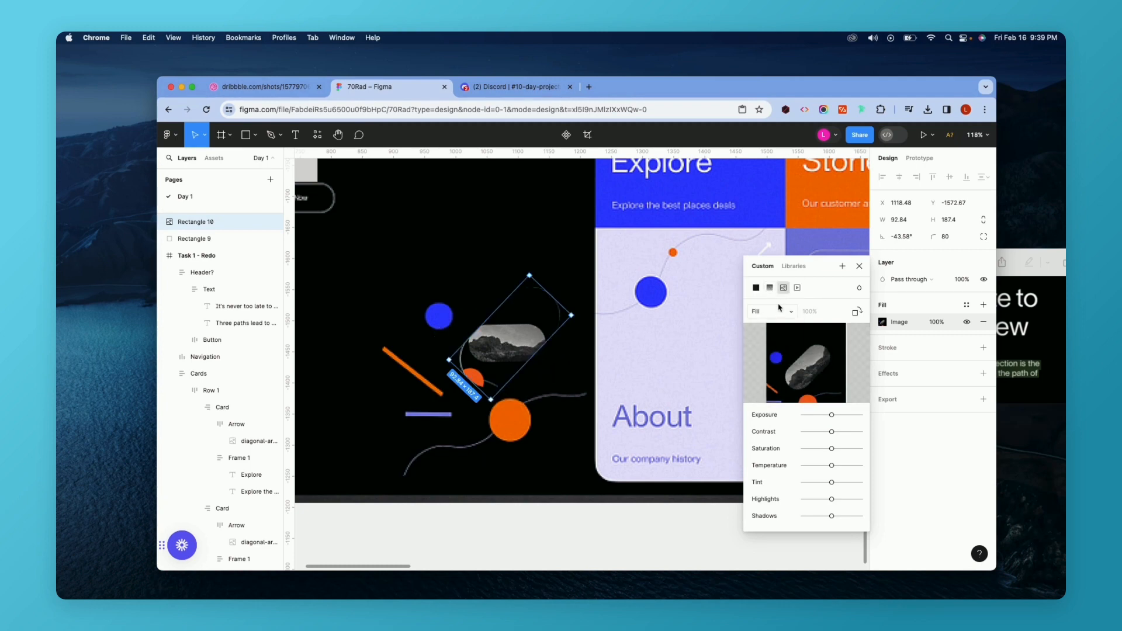
left_click(778, 308)
left_click(771, 336)
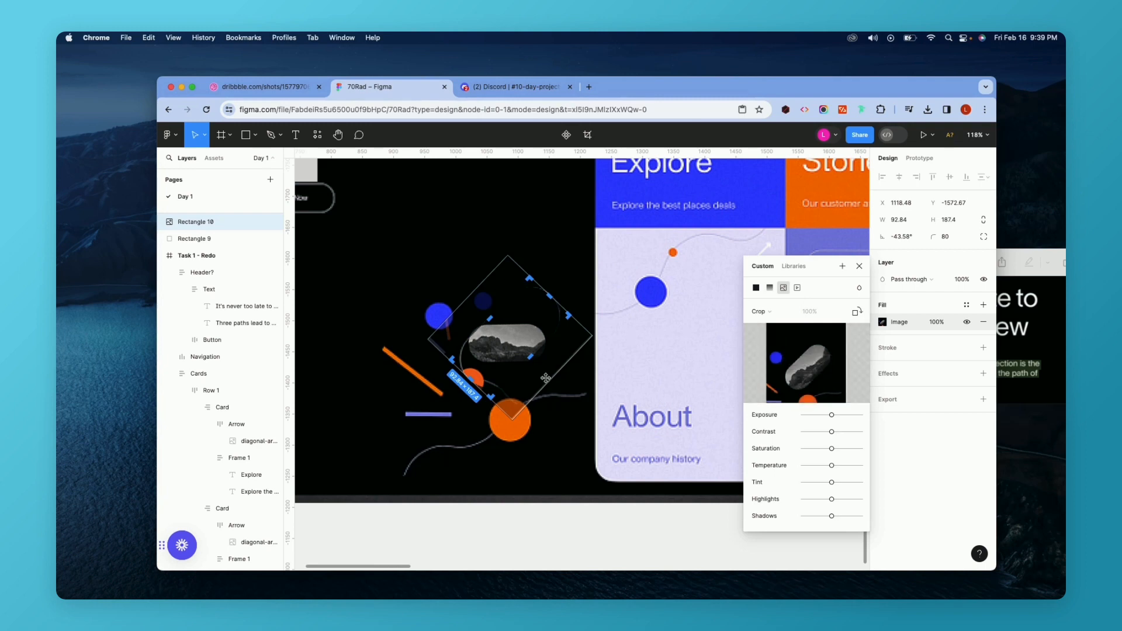
Adjust the image crop so the mountain photo fills the pill shape.
left_click_drag(512, 419, 538, 545)
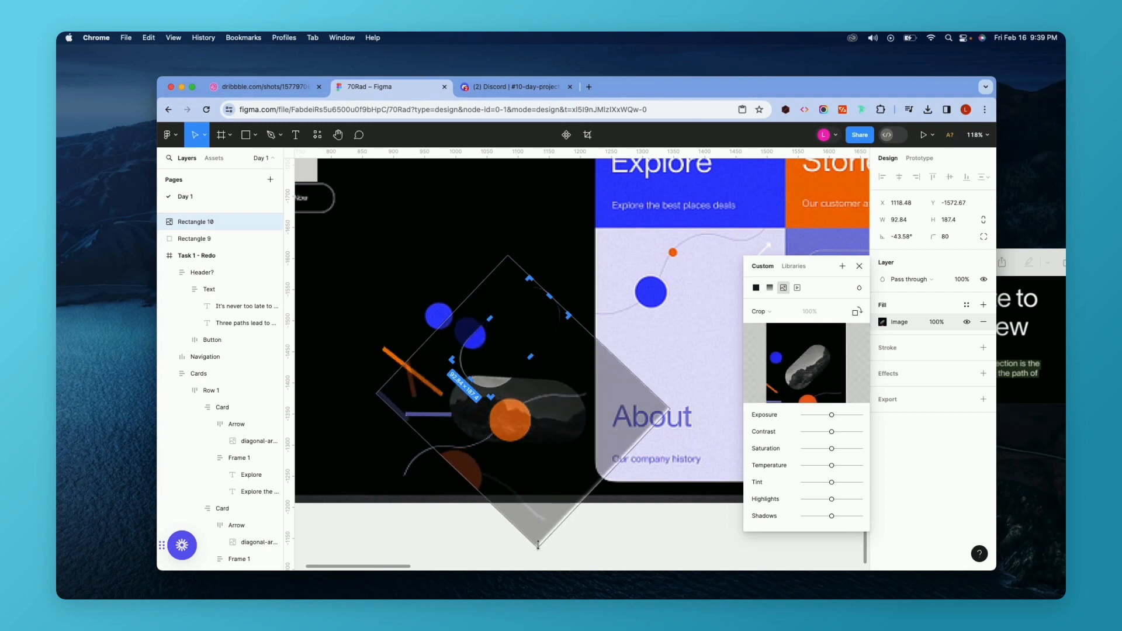
left_click_drag(547, 457, 549, 408)
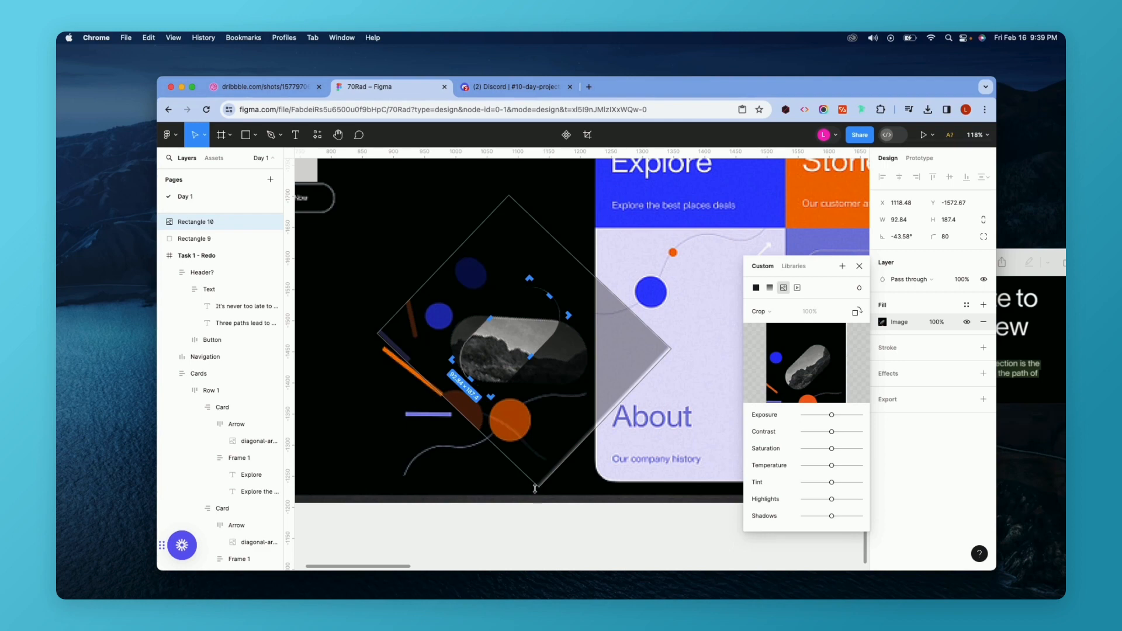
left_click_drag(535, 492, 580, 377)
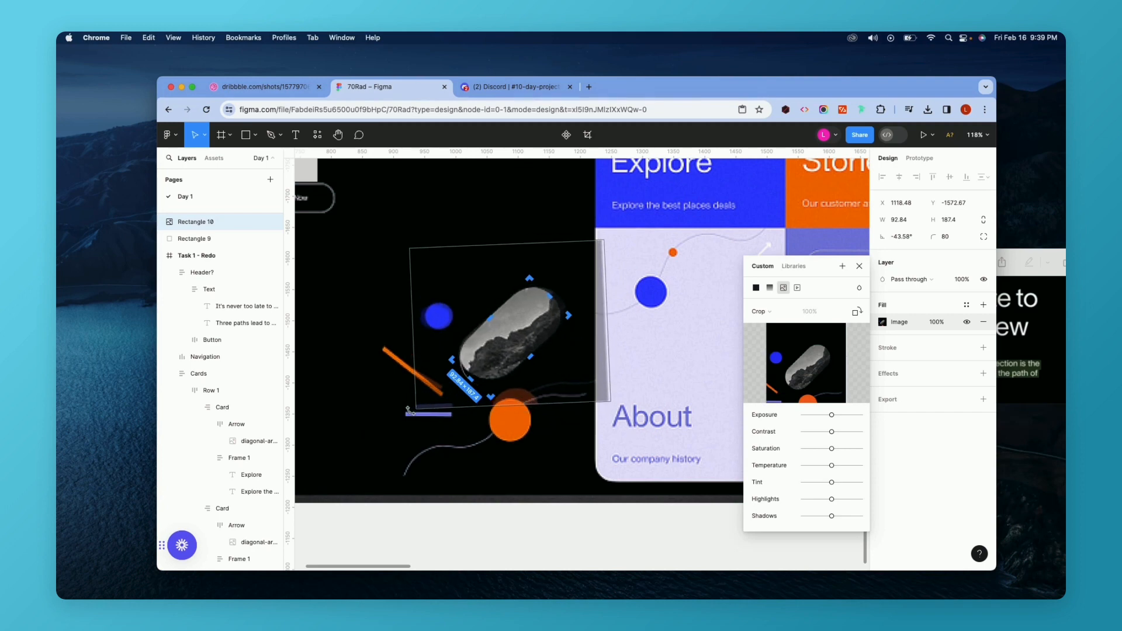
left_click_drag(409, 410, 420, 416)
left_click_drag(551, 378, 549, 380)
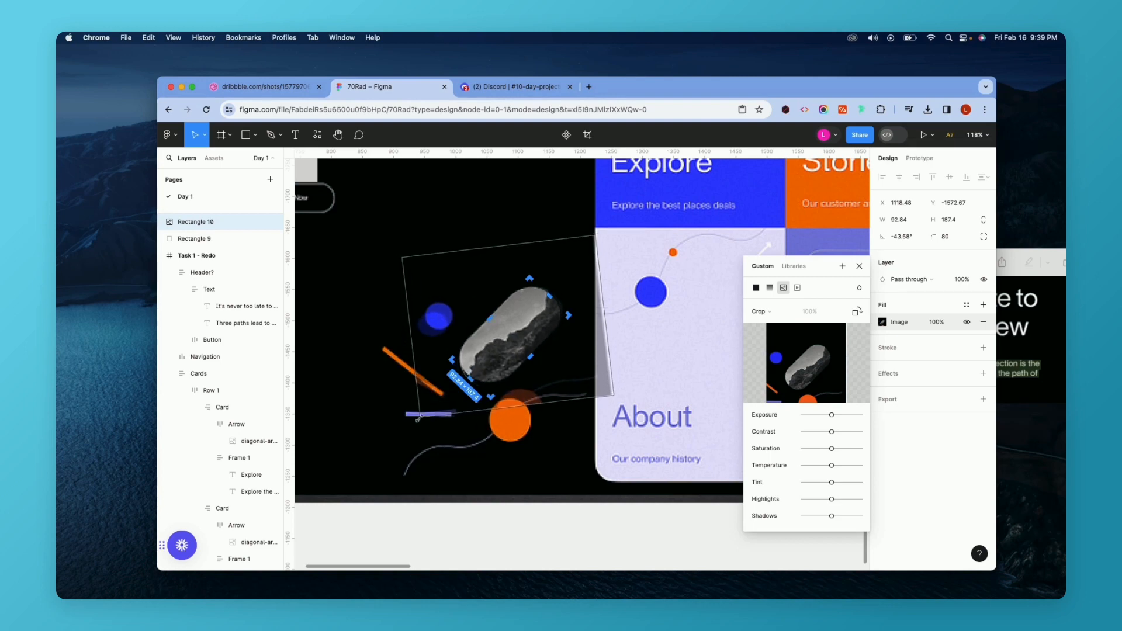
left_click_drag(420, 417, 416, 436)
left_click_drag(573, 390, 574, 384)
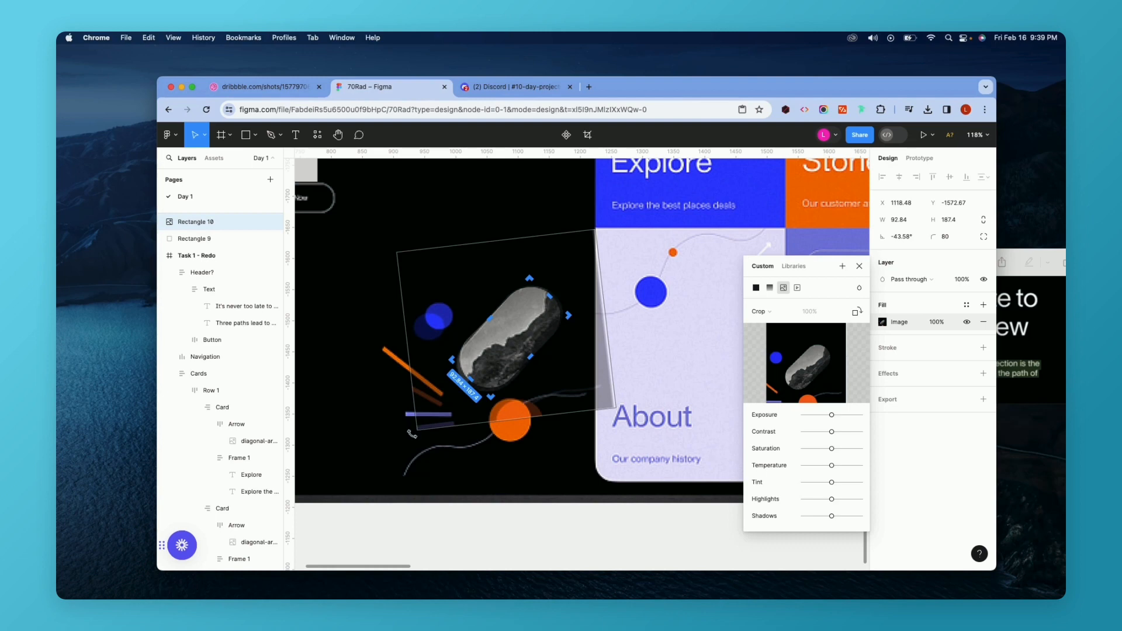
left_click_drag(414, 434, 411, 428)
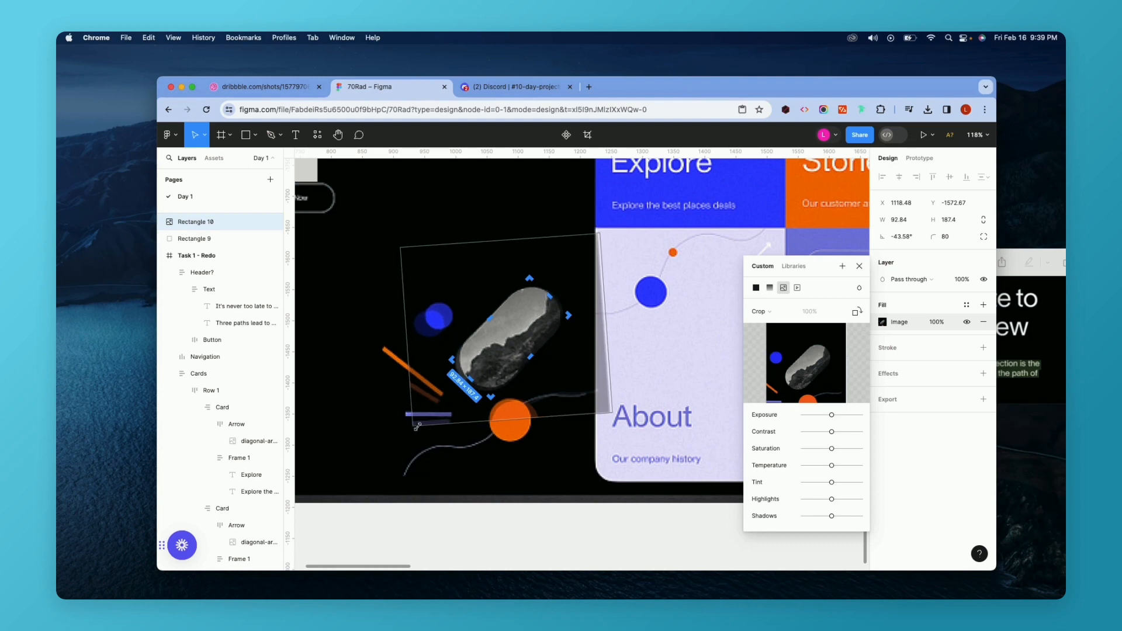
left_click_drag(549, 401, 549, 399)
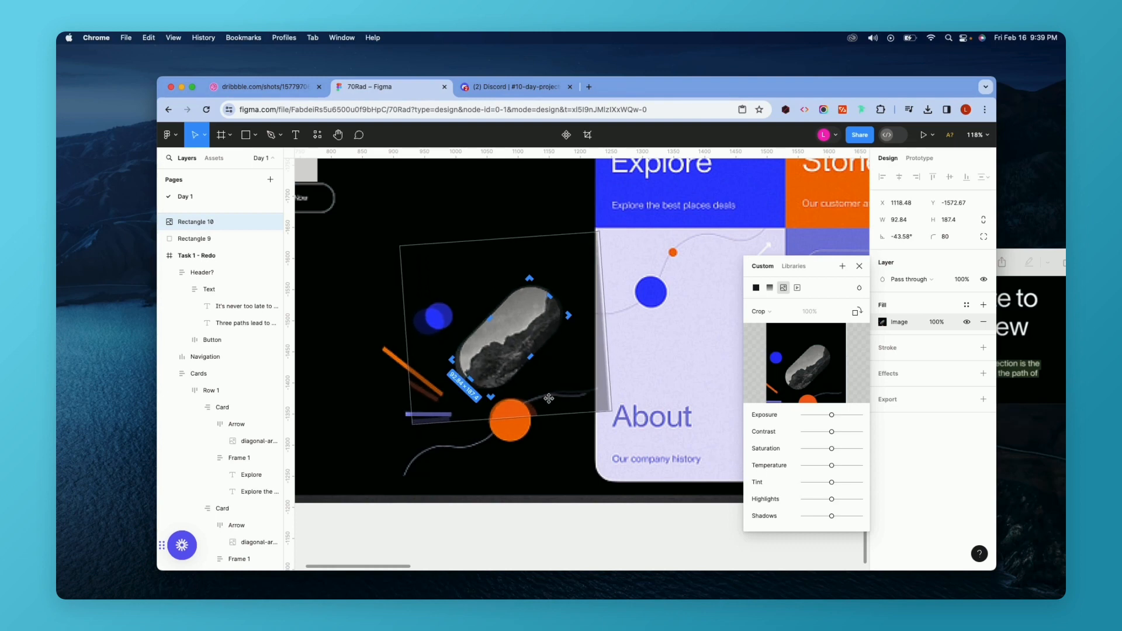
key("Escape")
key("Escape")
Move the reference mockup aside and drag the image pill into the Task 1 - Redo frame.
scroll(554, 460, "down", 10)
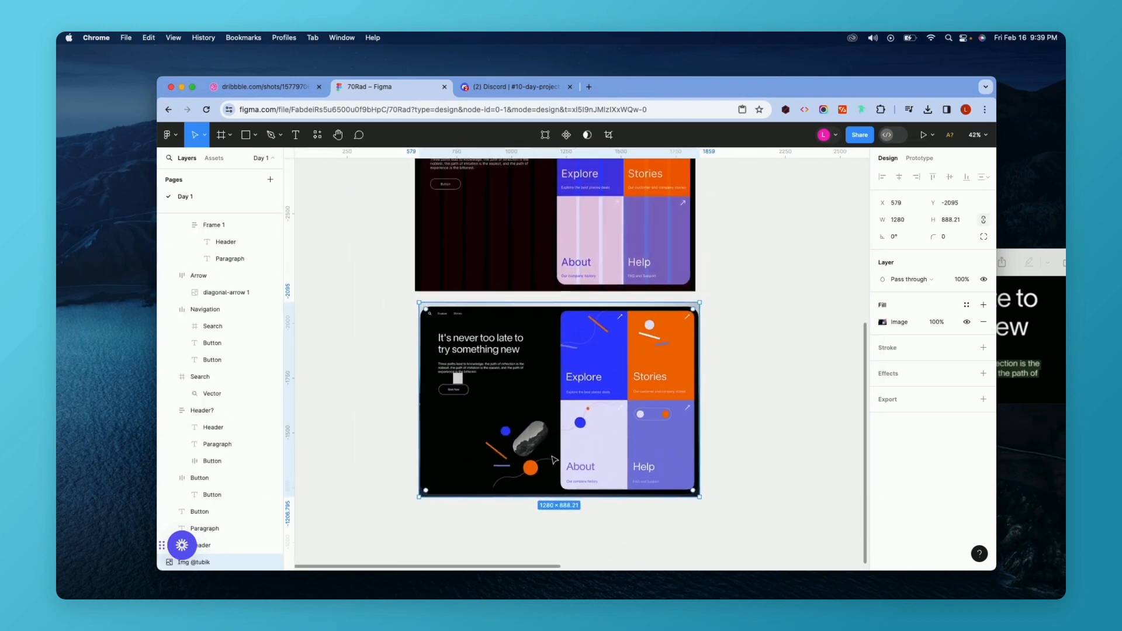
left_click_drag(533, 465, 517, 558)
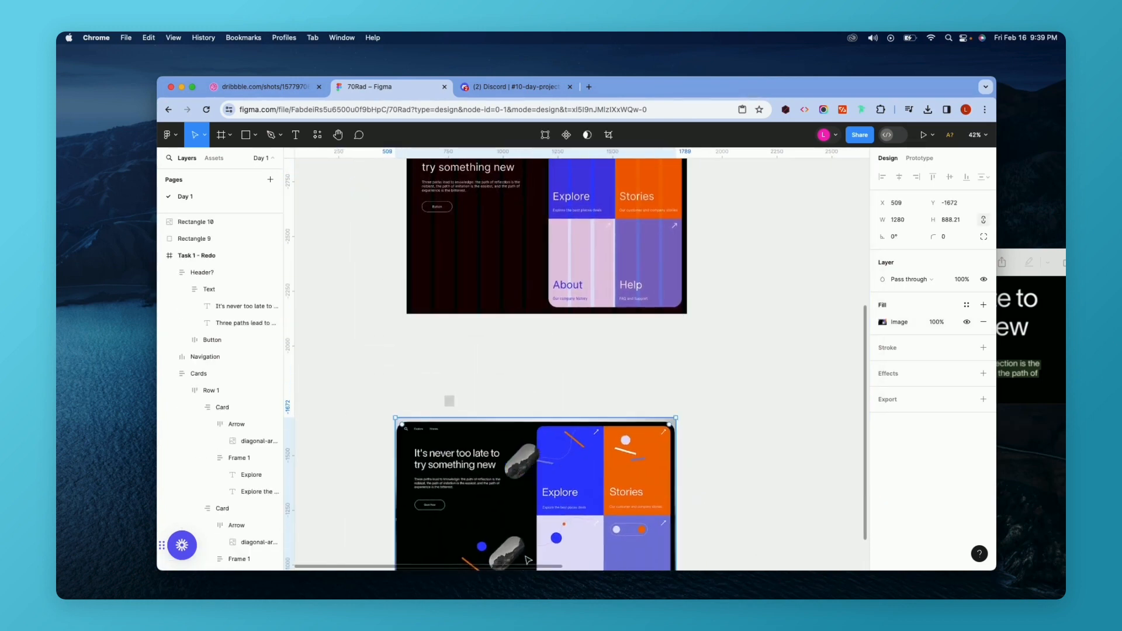
left_click_drag(532, 452, 506, 276)
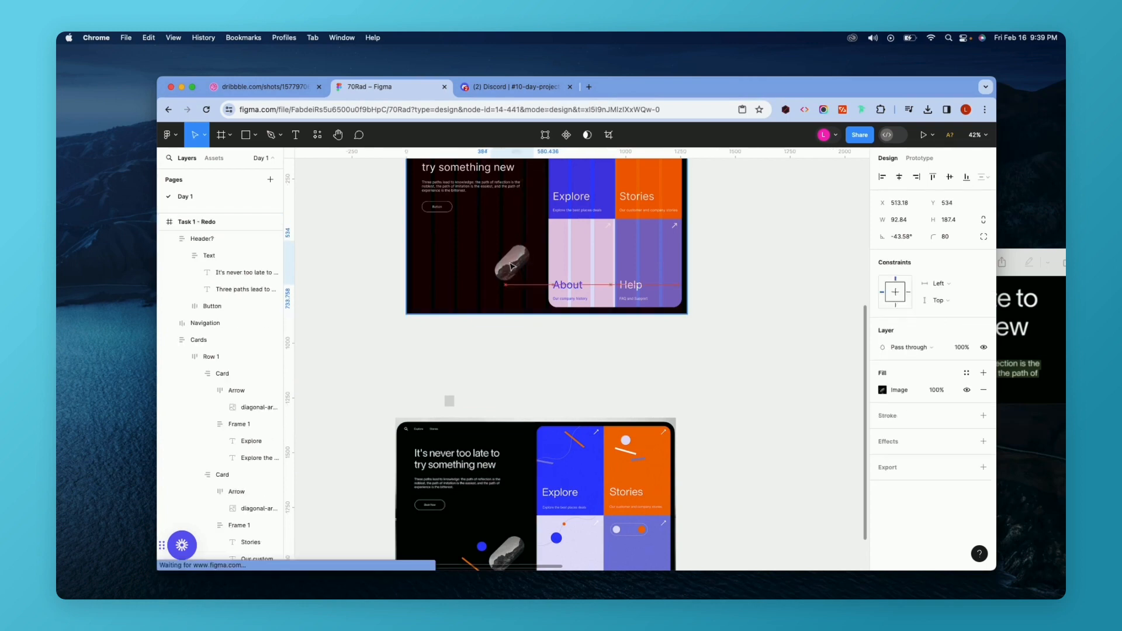
Examine the image pill inside the Task 1 - Redo frame.
scroll(506, 275, "down", 5)
scroll(506, 276, "up", 3)
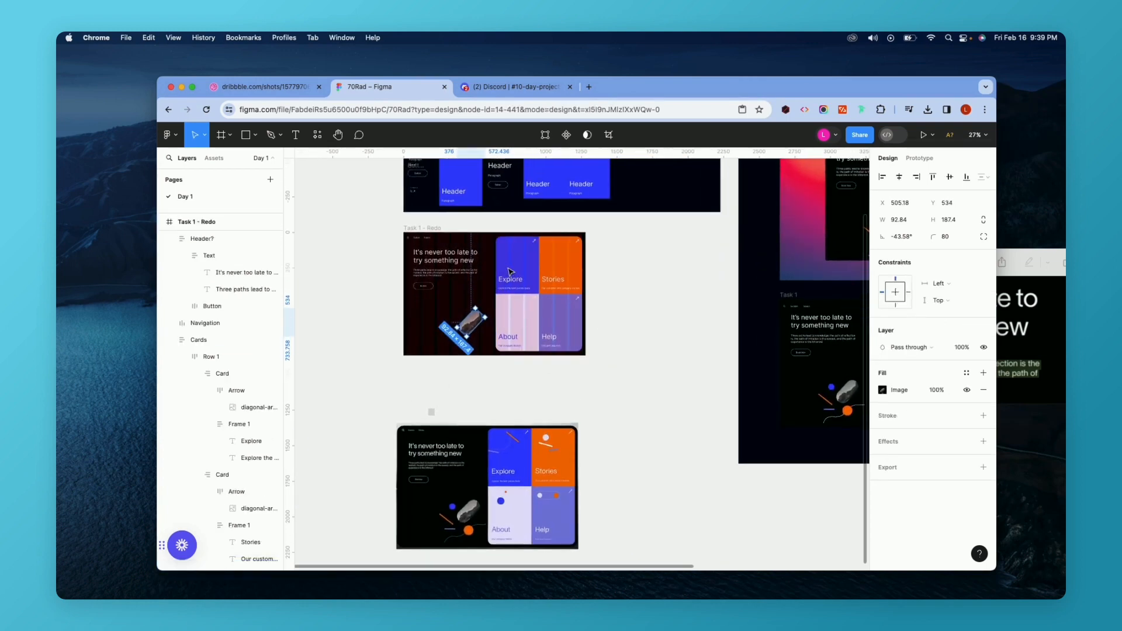
scroll(467, 385, "up", 1)
scroll(466, 386, "up", 2)
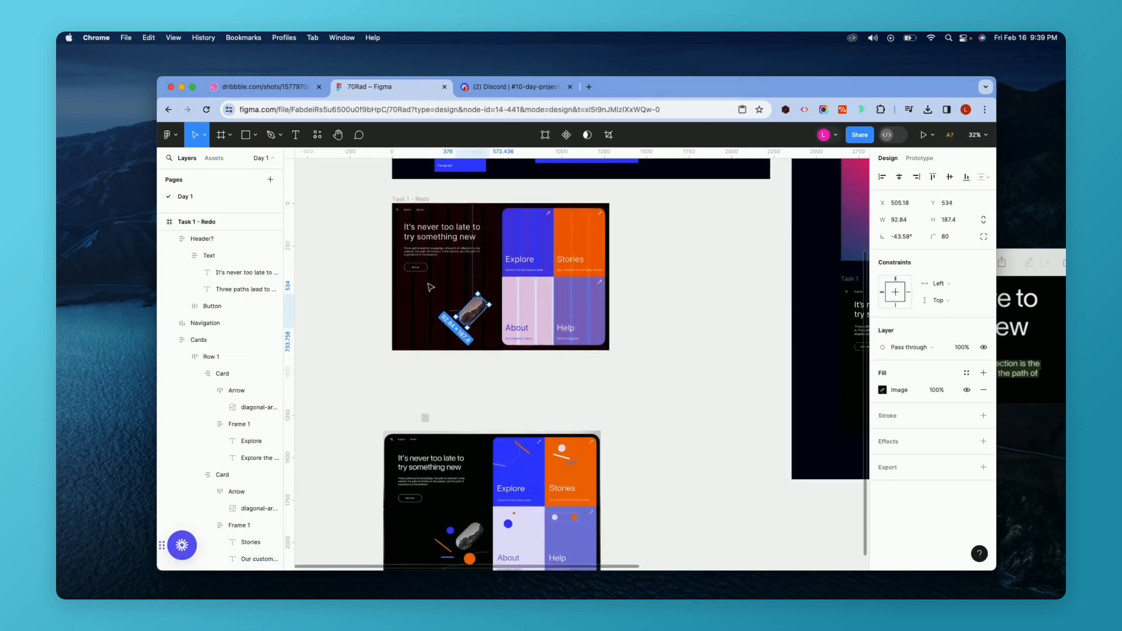
left_click(409, 199)
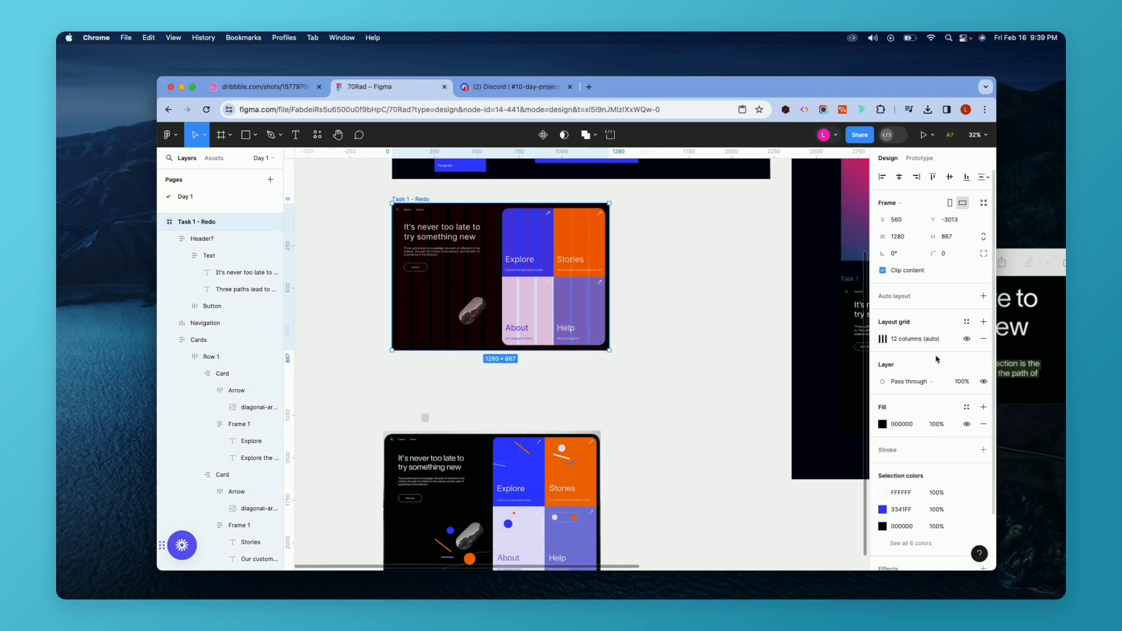
scroll(664, 356, "up", 1)
scroll(431, 326, "up", 5)
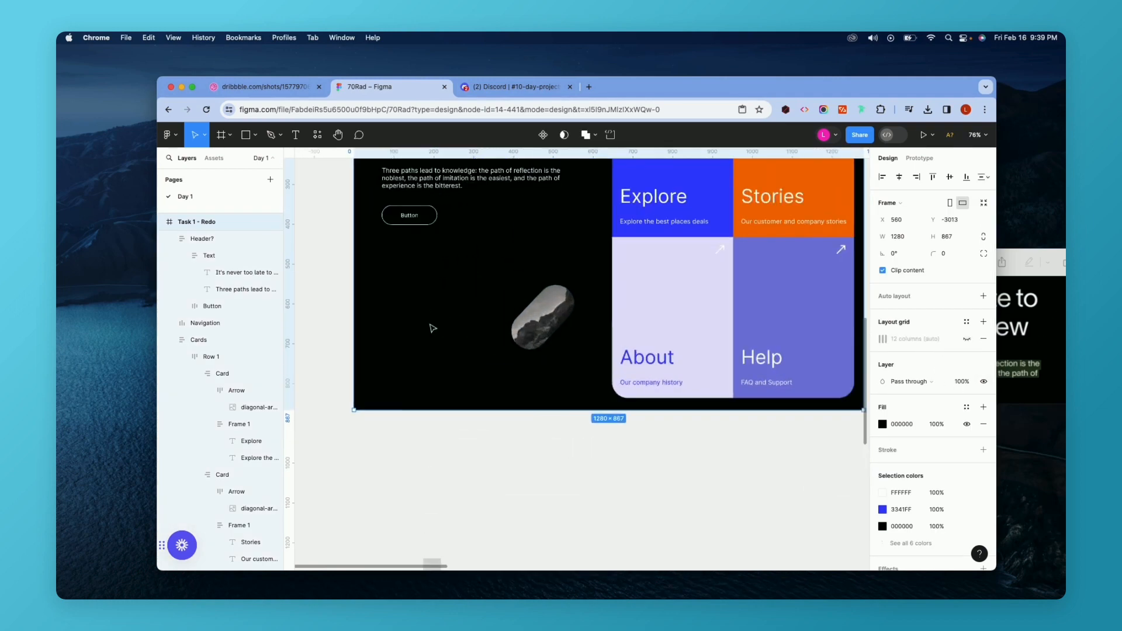
scroll(541, 316, "up", 3)
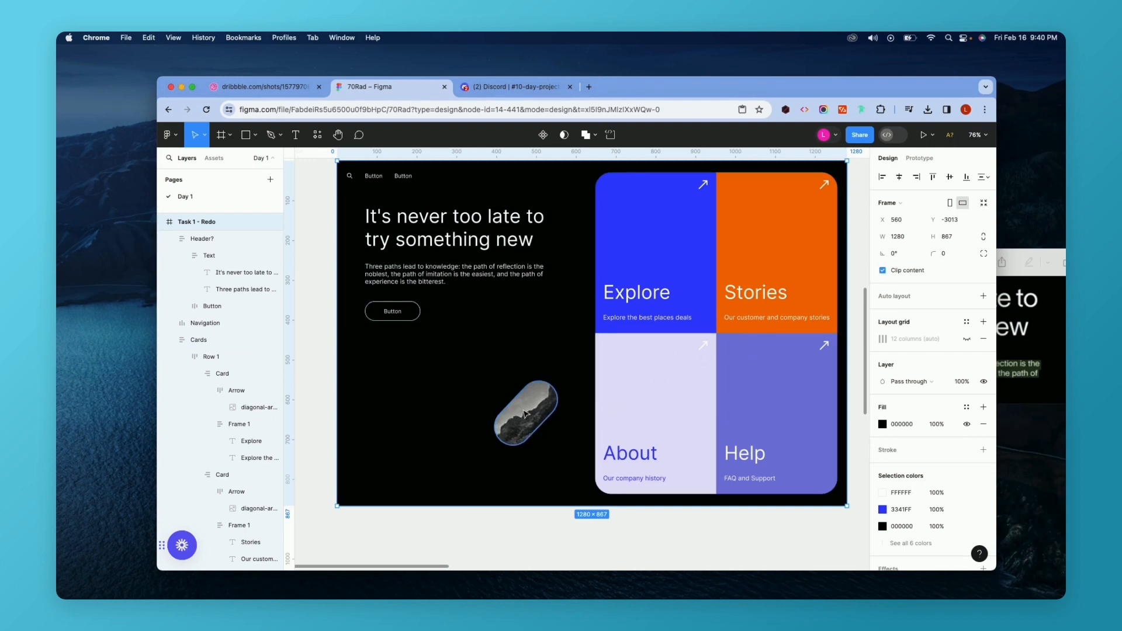
Try aligning the Navigation and Cards in the original Task 1 frame and undo the change.
scroll(522, 421, "down", 5)
scroll(522, 423, "right", 8)
scroll(521, 423, "down", 2)
scroll(522, 424, "up", 4)
scroll(522, 423, "left", 1)
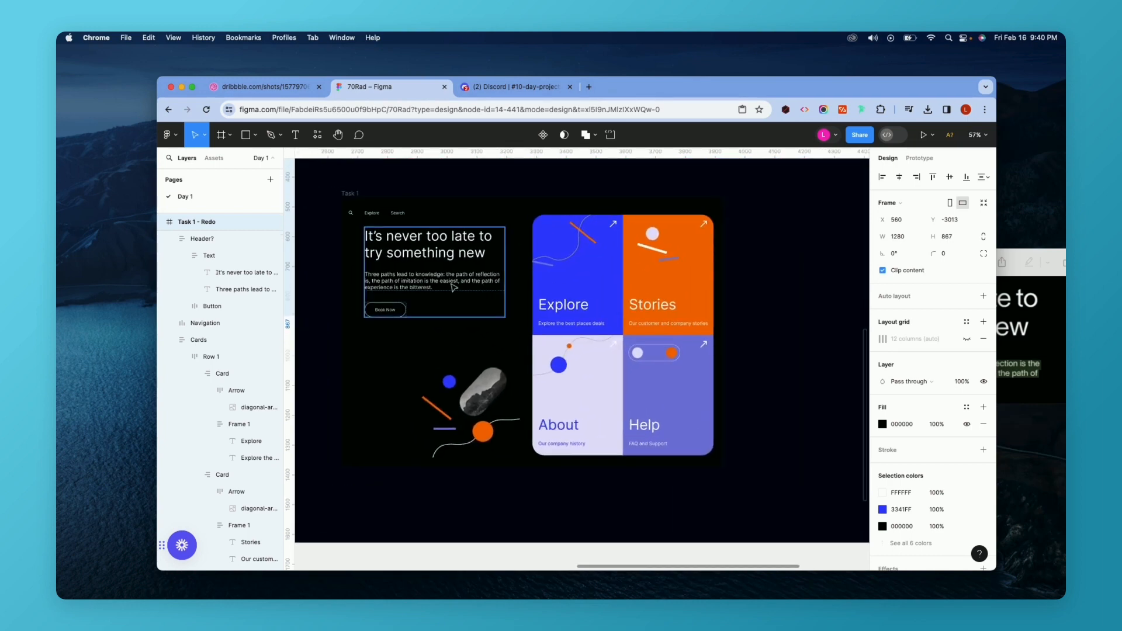
left_click(377, 212)
left_click(608, 242, "shift")
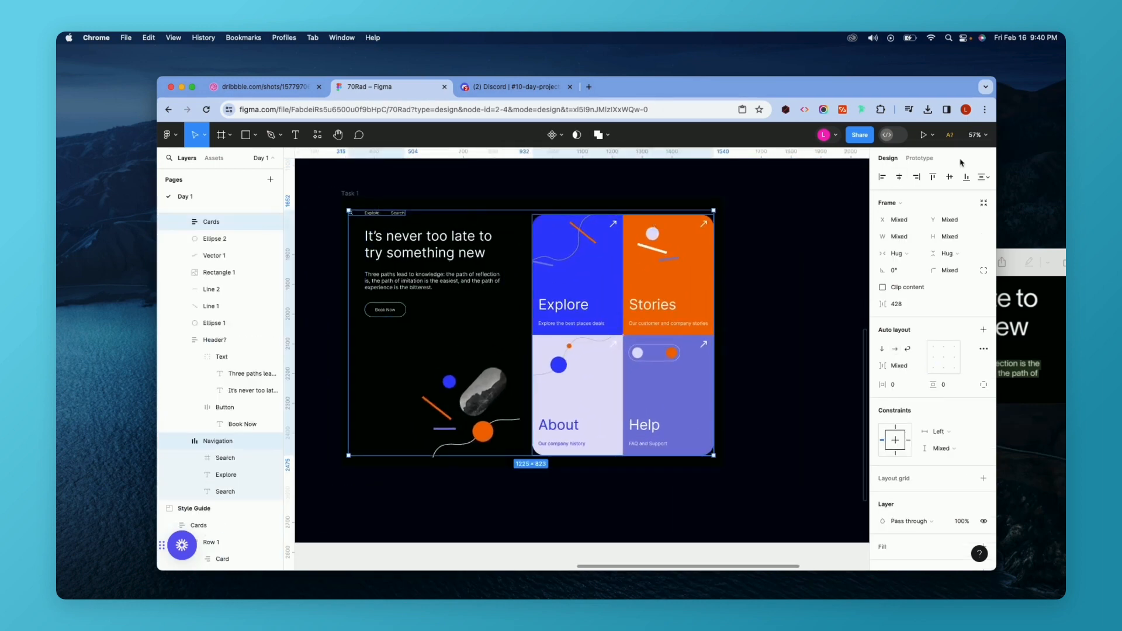
left_click(933, 176)
left_click(809, 282)
key("super+z")
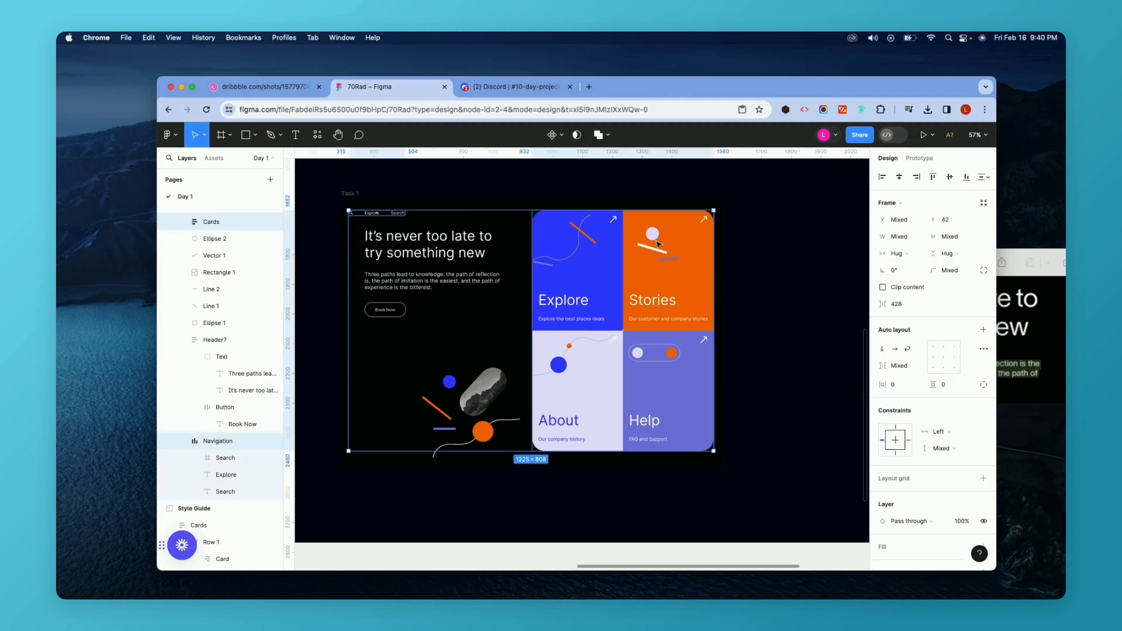
key("super+z")
Enter the Cards frame, select its tile elements and group them together.
left_click(587, 251)
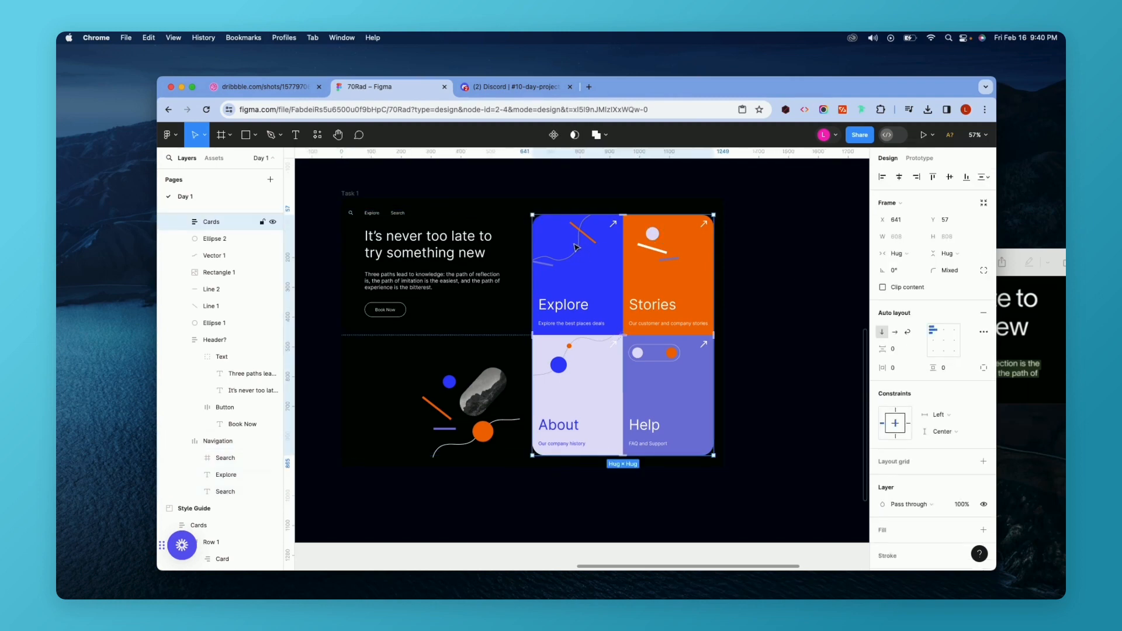
double_click(590, 241)
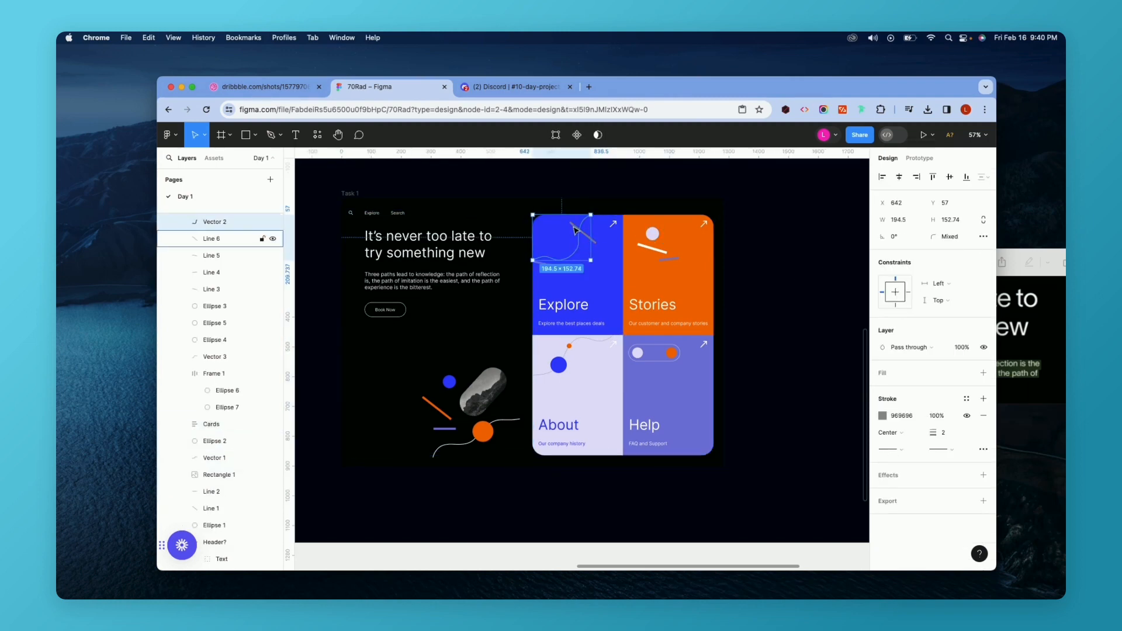
left_click(575, 231, "shift")
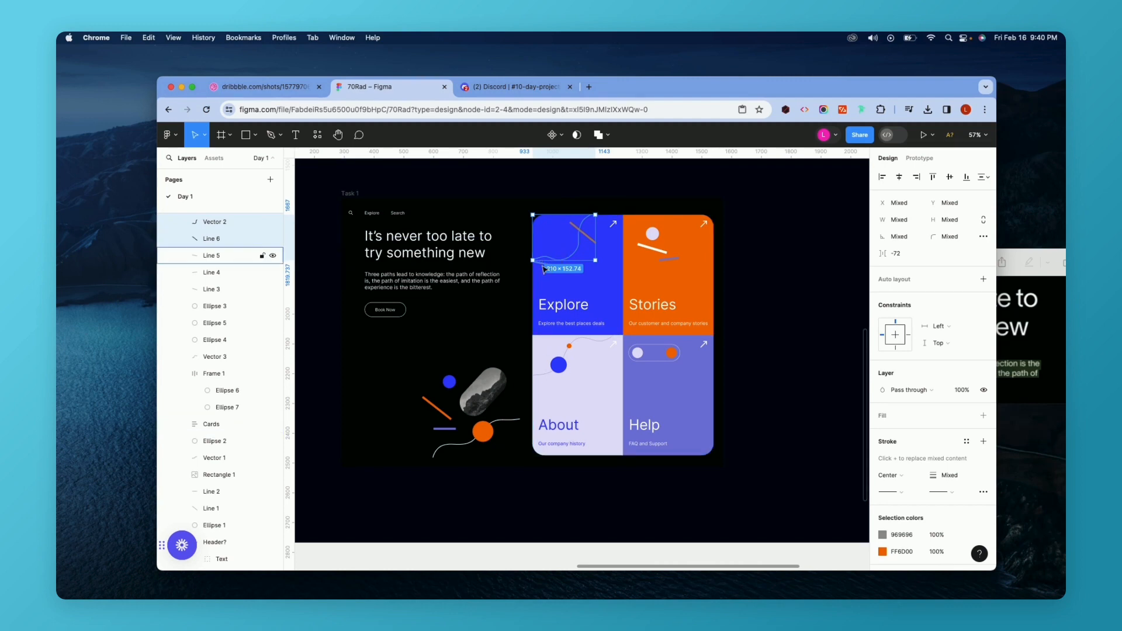
mouse_move(515, 209)
left_mouse_down()
mouse_move(735, 429)
mouse_move(718, 459)
mouse_move(479, 243)
mouse_move(527, 208)
left_mouse_up()
left_click(735, 461)
key("super+g")
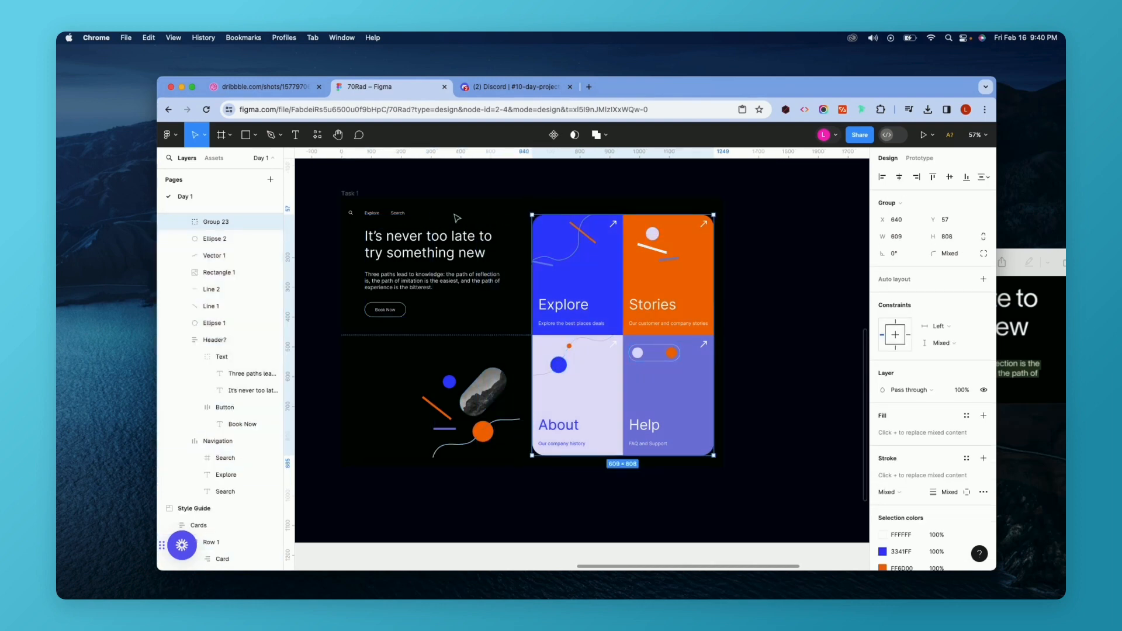
Survey the Style Guide, Task 1 Redo and Completed mockup frames across the canvas.
left_click(397, 215, "shift")
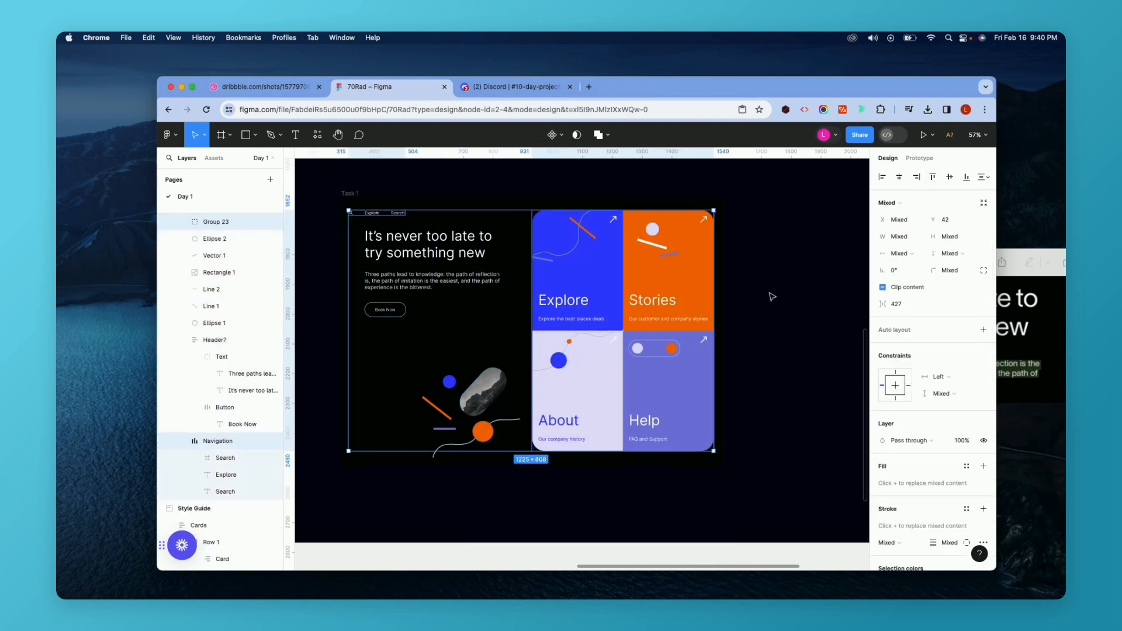
left_click(772, 293)
scroll(772, 293, "down", 5)
scroll(771, 295, "up", 10)
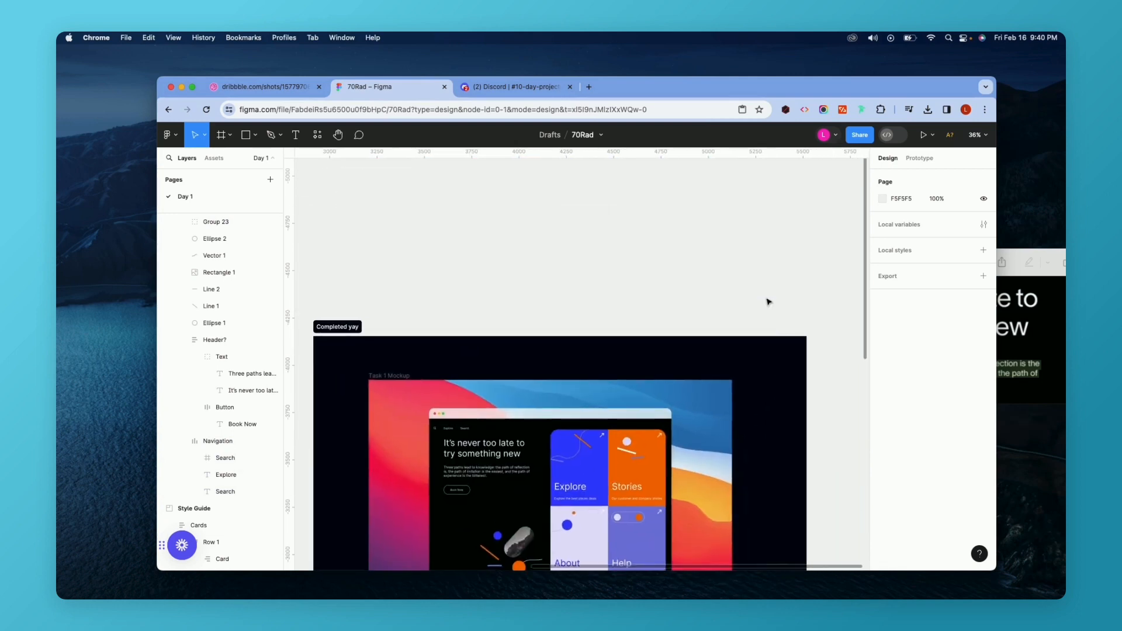
scroll(593, 419, "down", 2)
left_click(594, 419)
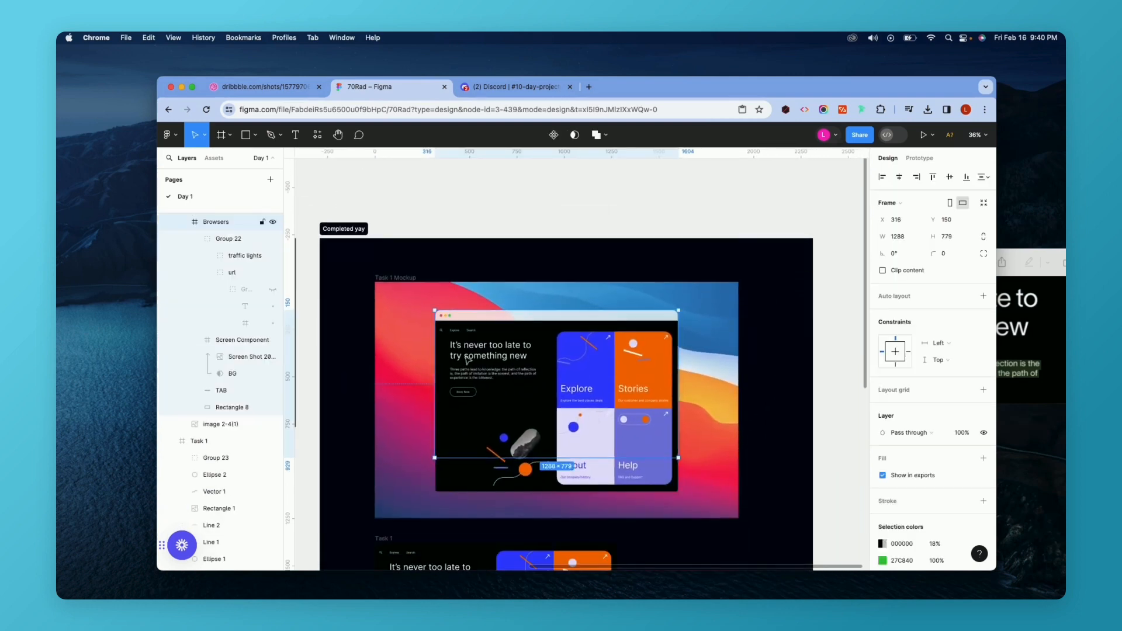
scroll(638, 404, "down", 5, "ctrl")
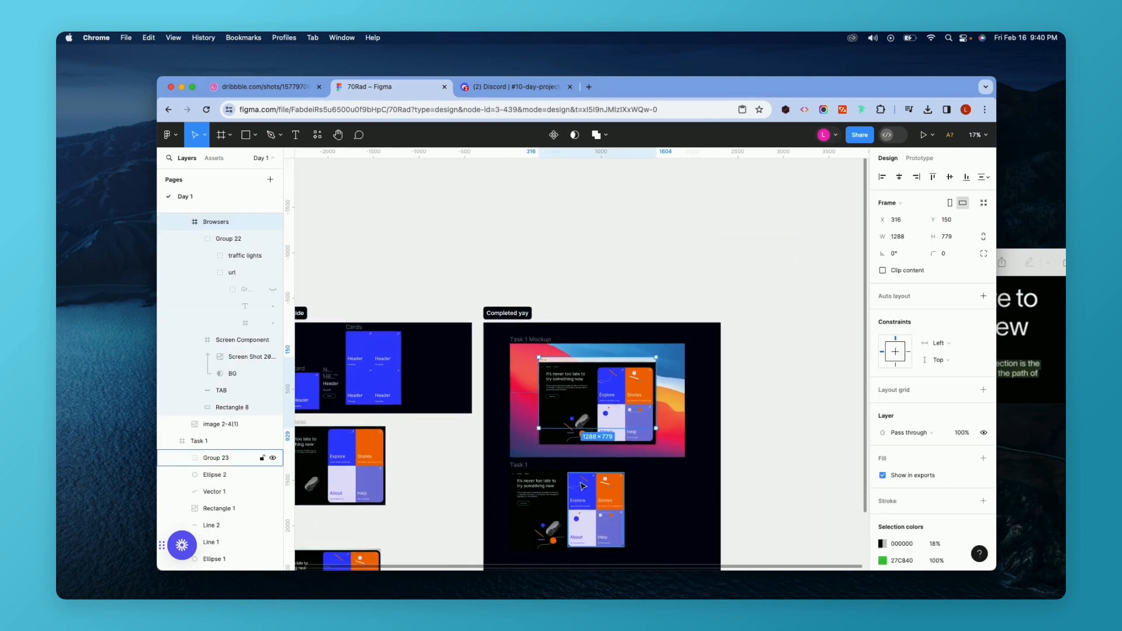
scroll(367, 535, "down", 1, "ctrl")
scroll(576, 324, "down", 2)
scroll(575, 324, "left", 2)
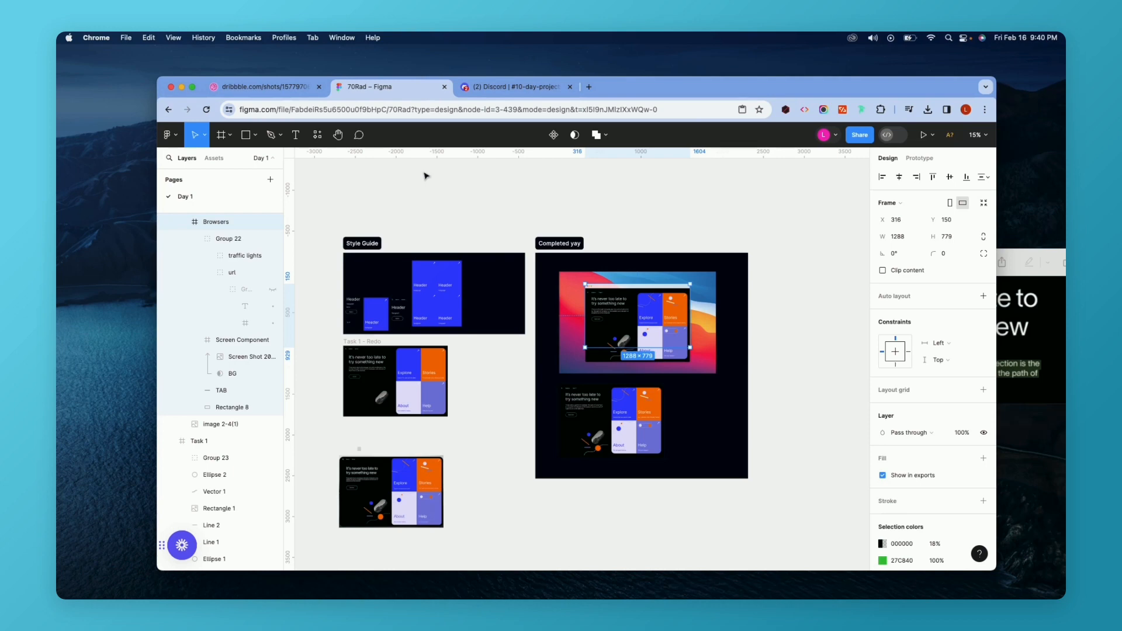
Switch to the Dribbble shot to compare the reference against the Figma frames.
left_click(266, 87)
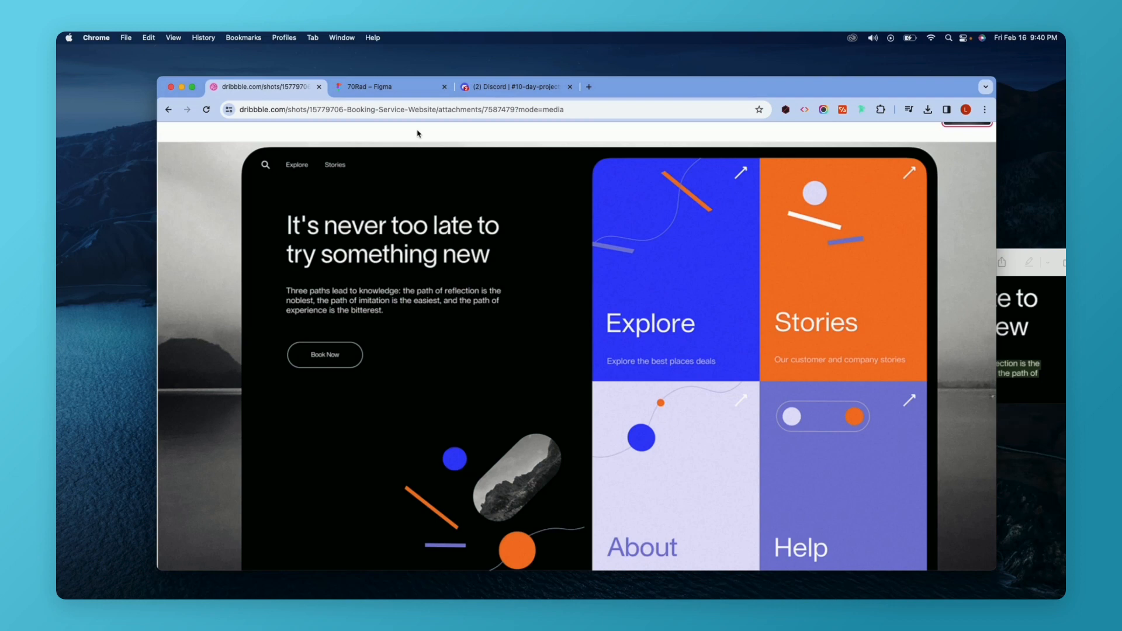
left_click(409, 86)
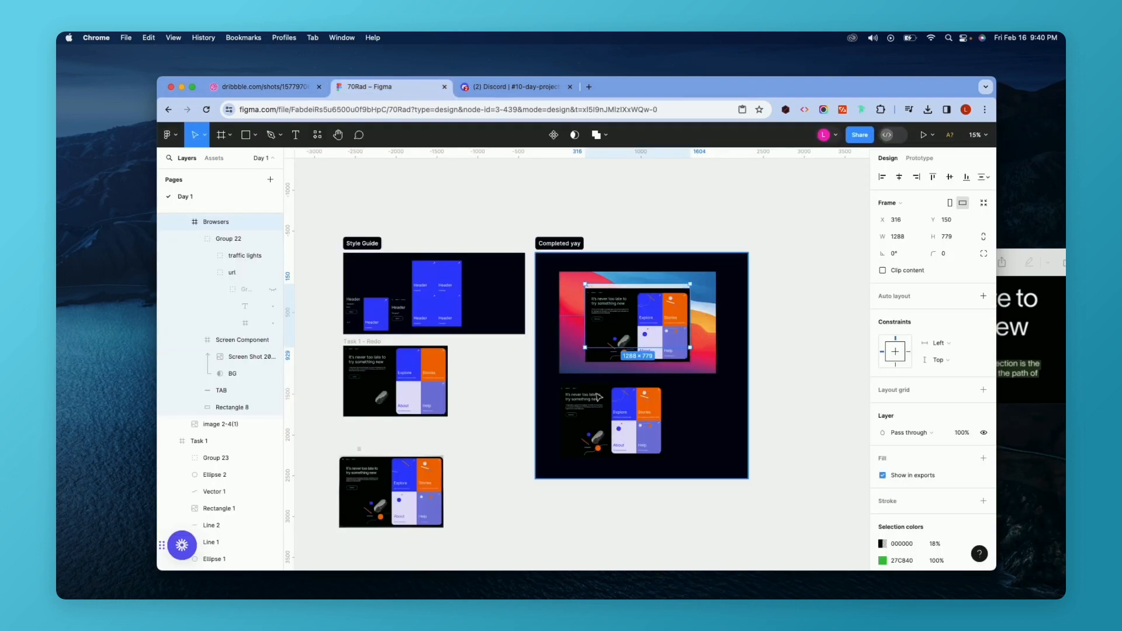
left_click(520, 427)
scroll(638, 353, "up", 5)
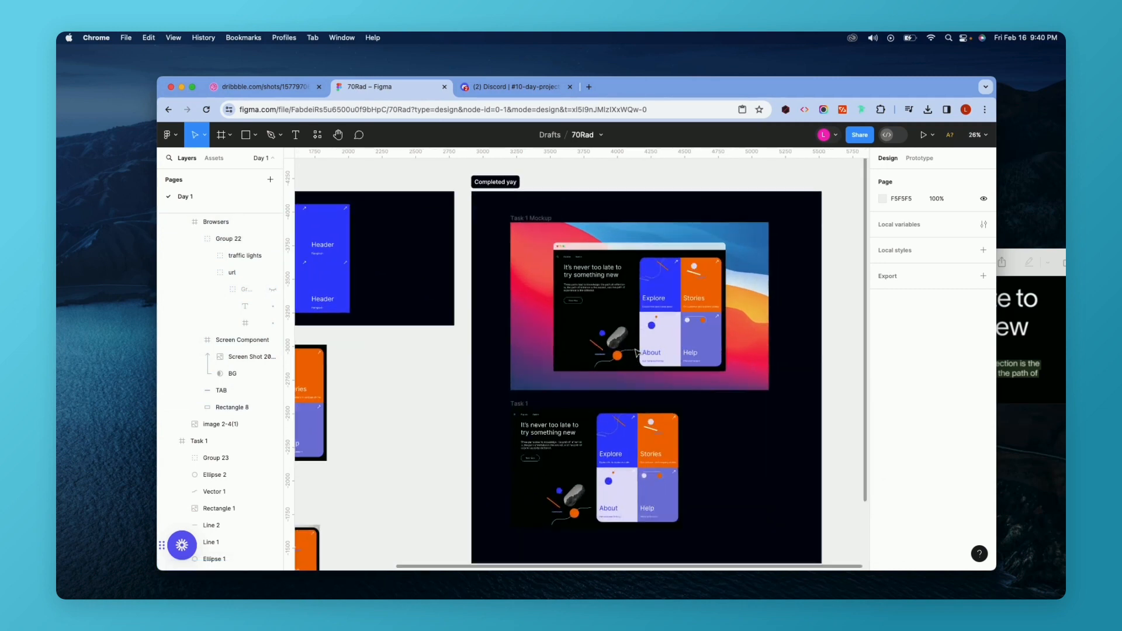
scroll(636, 350, "down", 5)
scroll(637, 351, "left", 10)
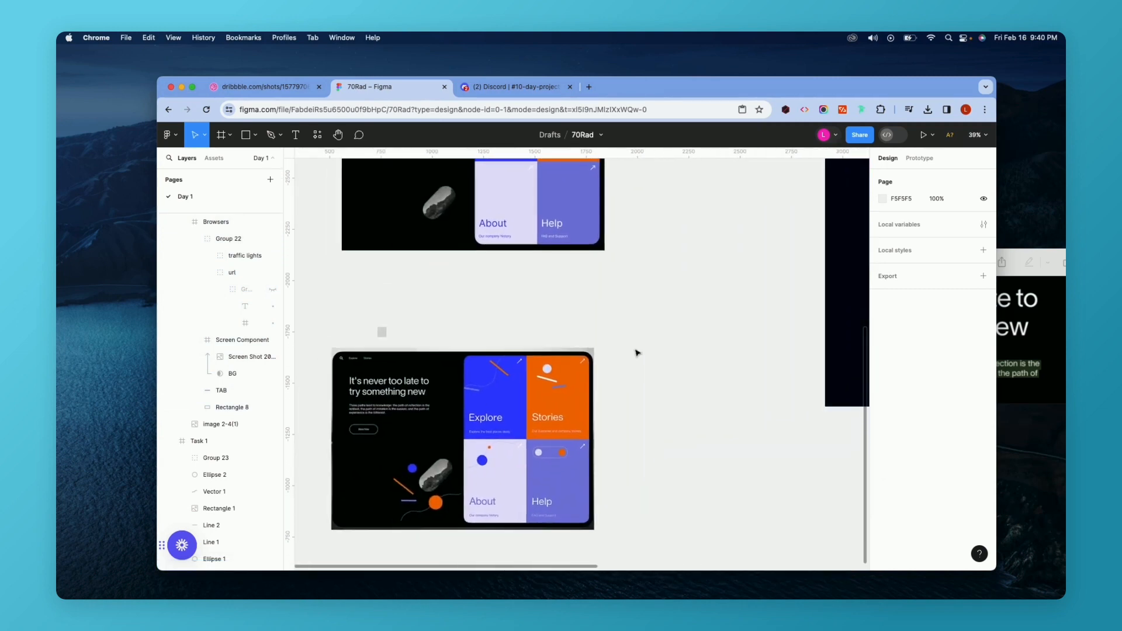
scroll(400, 382, "down", 5)
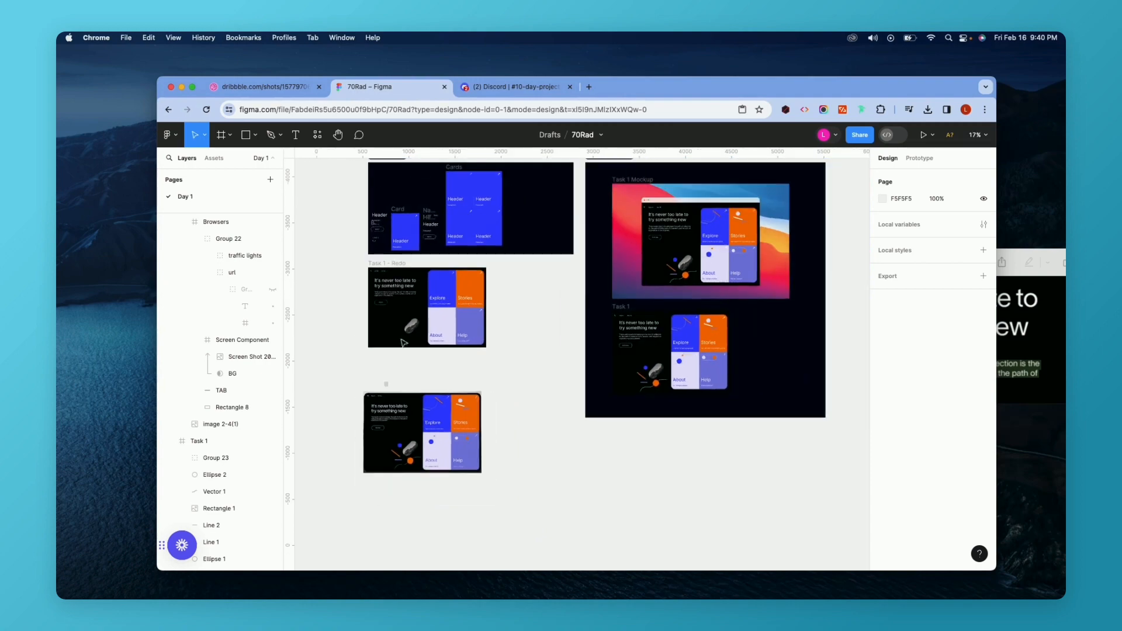